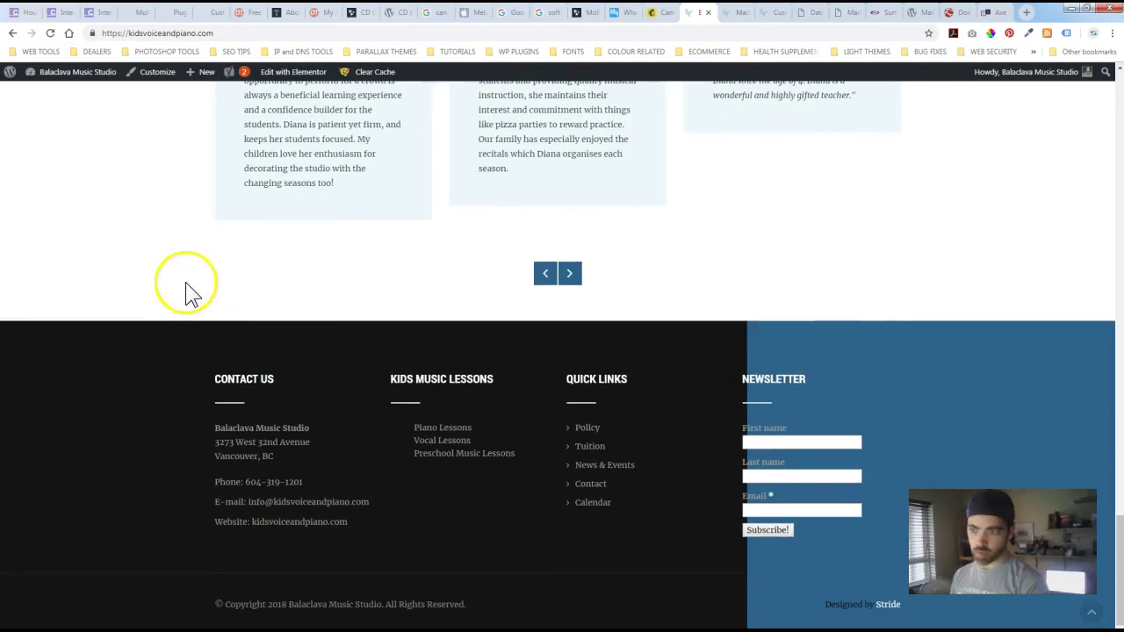
- Compare the site footer's newsletter signup form with the MailPoet Emails page, ending on Emails
{"action": "left_click", "coordinate": [735, 16]}
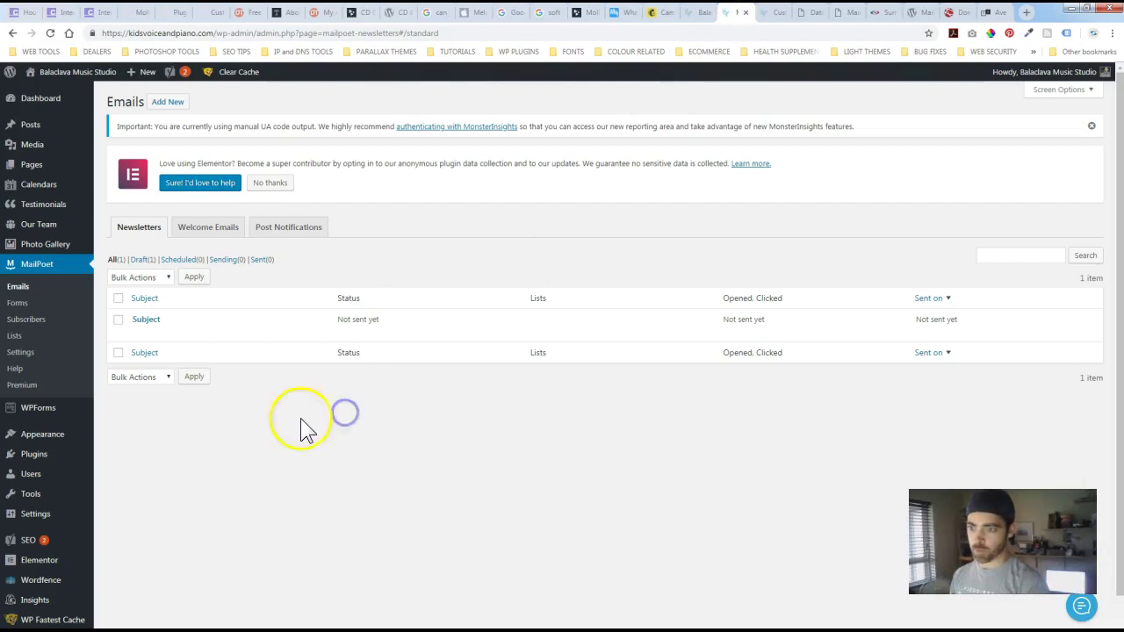
{"action": "left_click", "coordinate": [698, 16]}
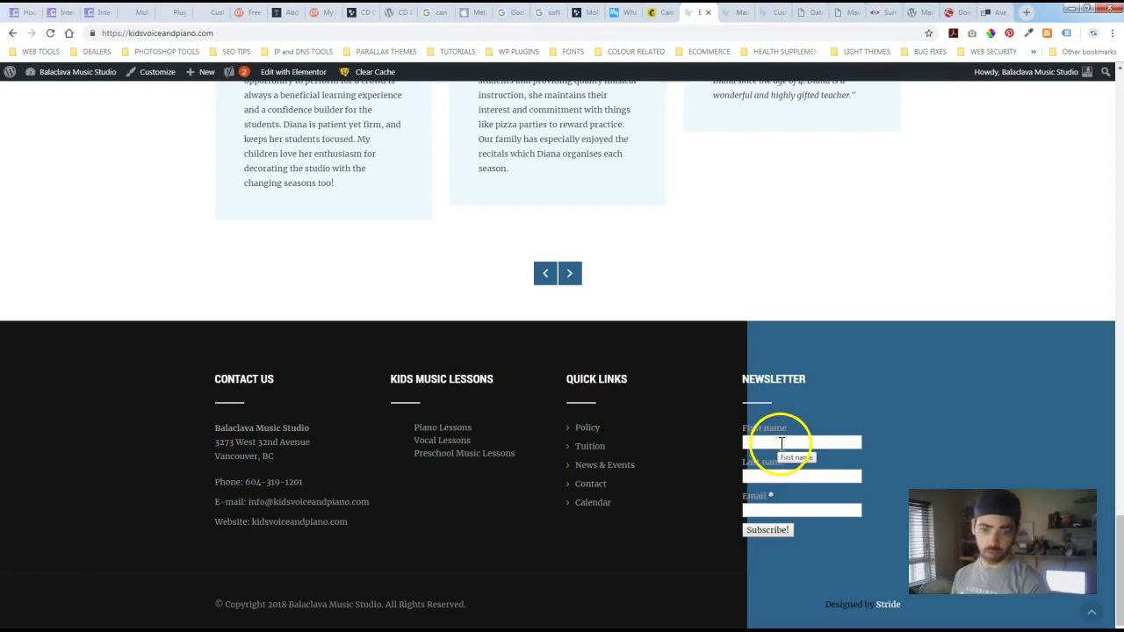
{"action": "left_click", "coordinate": [730, 16]}
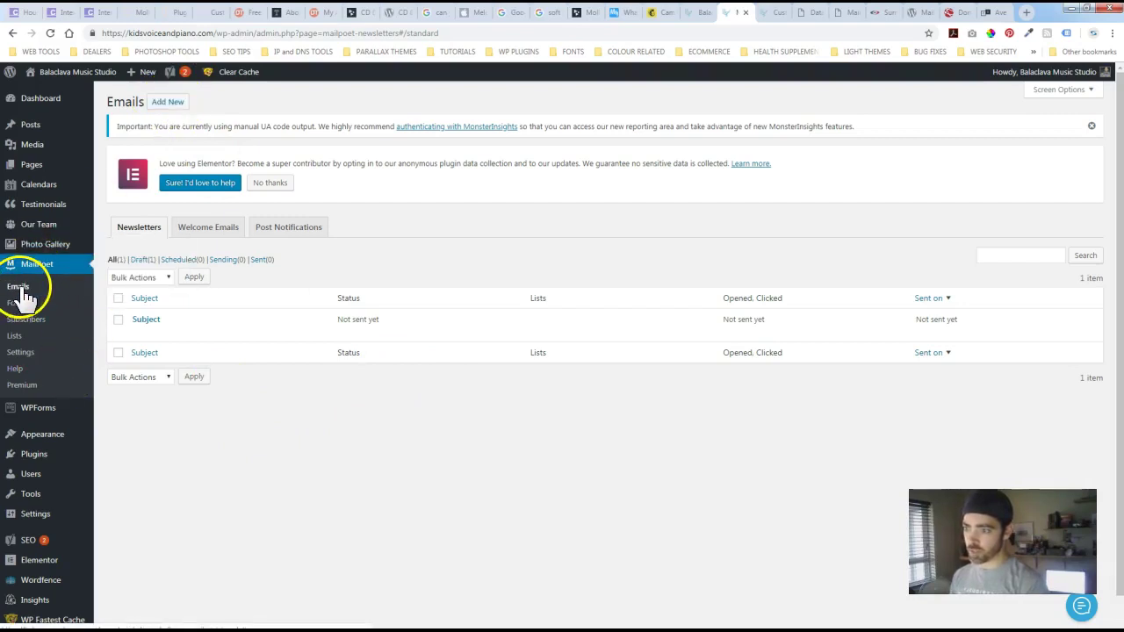
- Start a new email from the Emails page to reach the Select type of email screen
{"action": "left_click", "coordinate": [168, 102]}
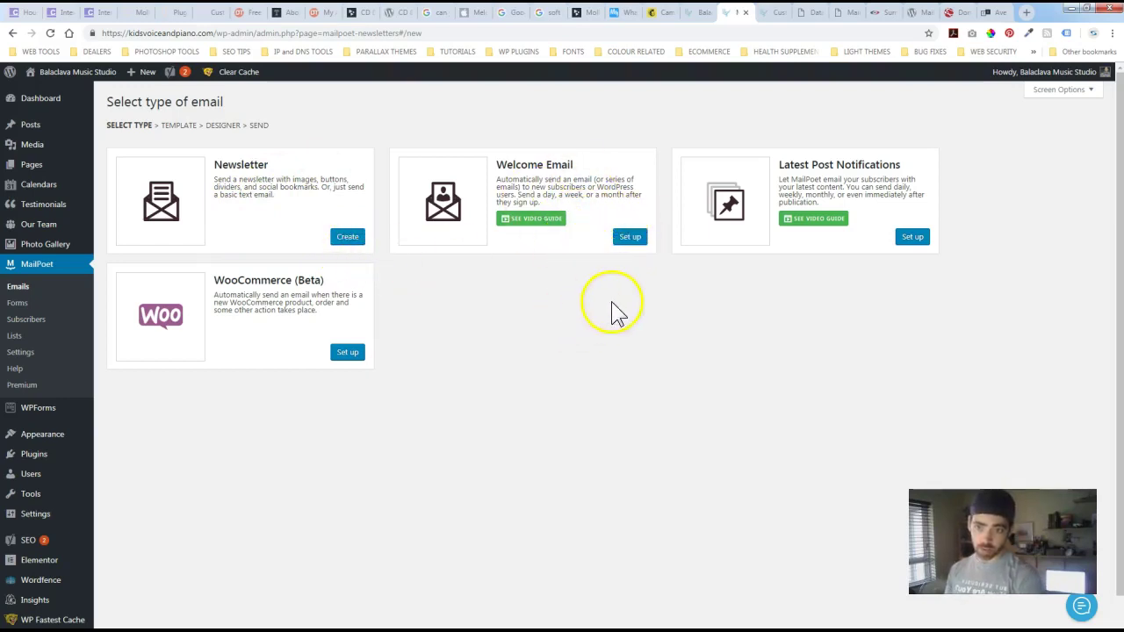
{"action": "left_click", "coordinate": [629, 236]}
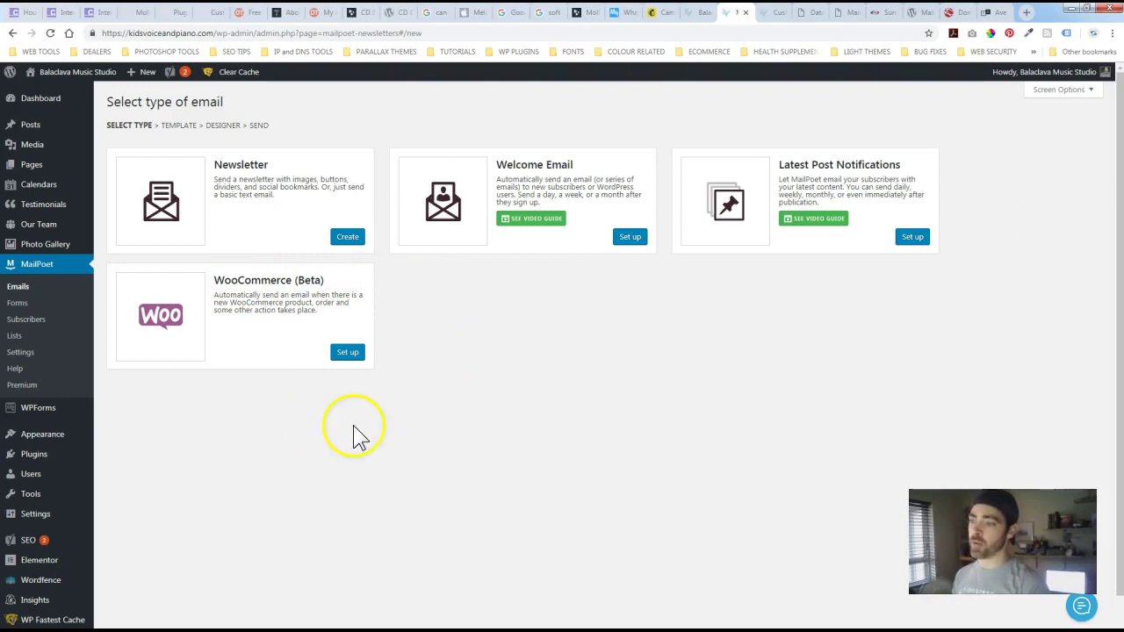
{"action": "left_click", "coordinate": [339, 400]}
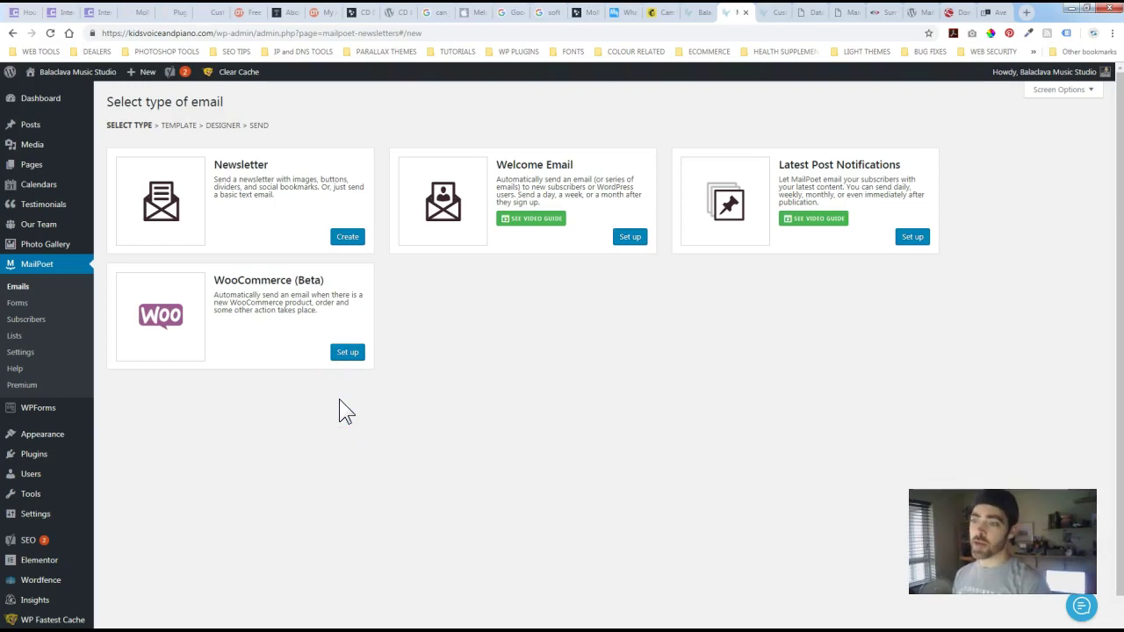
- Check the Subscribers and Lists pages, including the Balaclava Music Studio List, then return to Subscribers
{"action": "left_click", "coordinate": [26, 319]}
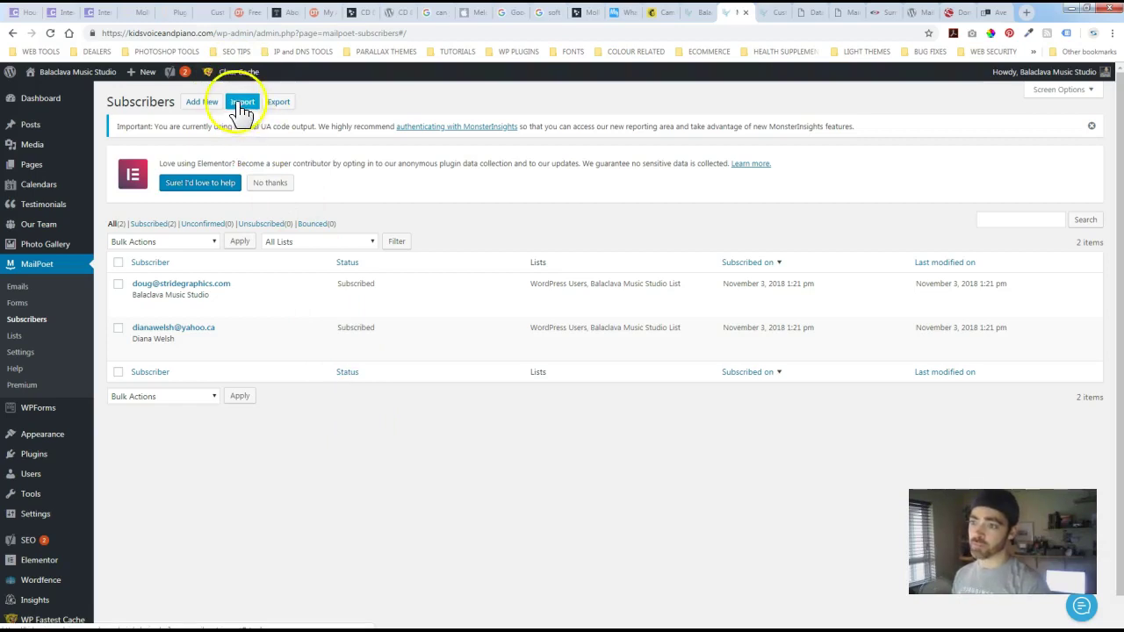
{"action": "left_click", "coordinate": [14, 338]}
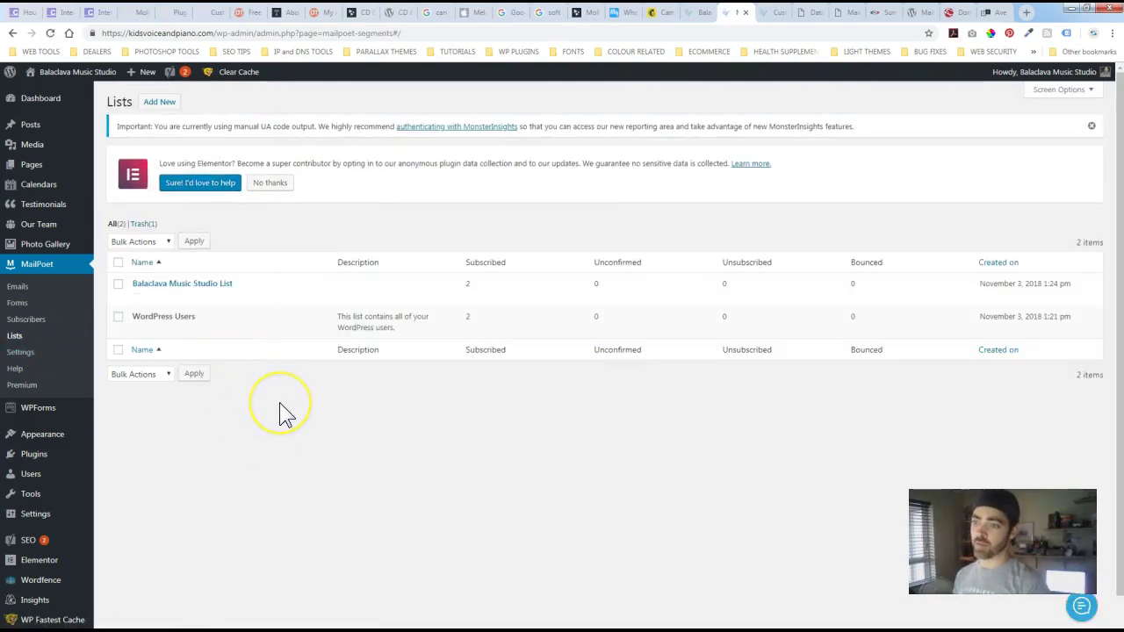
{"action": "mouse_move", "coordinate": [188, 338]}
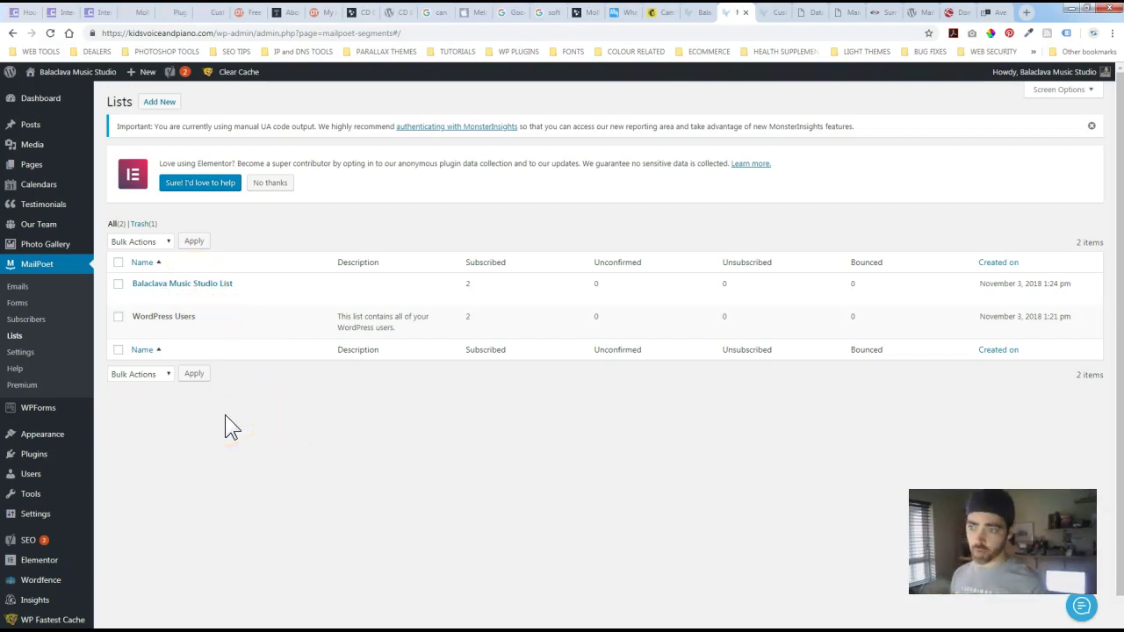
{"action": "left_click", "coordinate": [279, 406]}
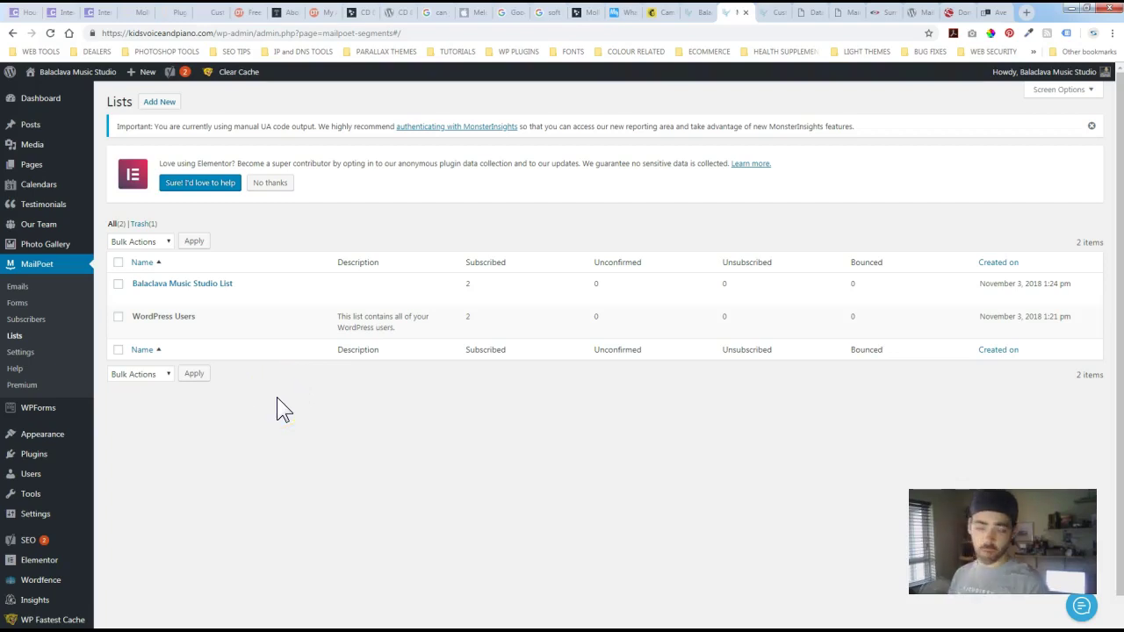
{"action": "left_click", "coordinate": [267, 425]}
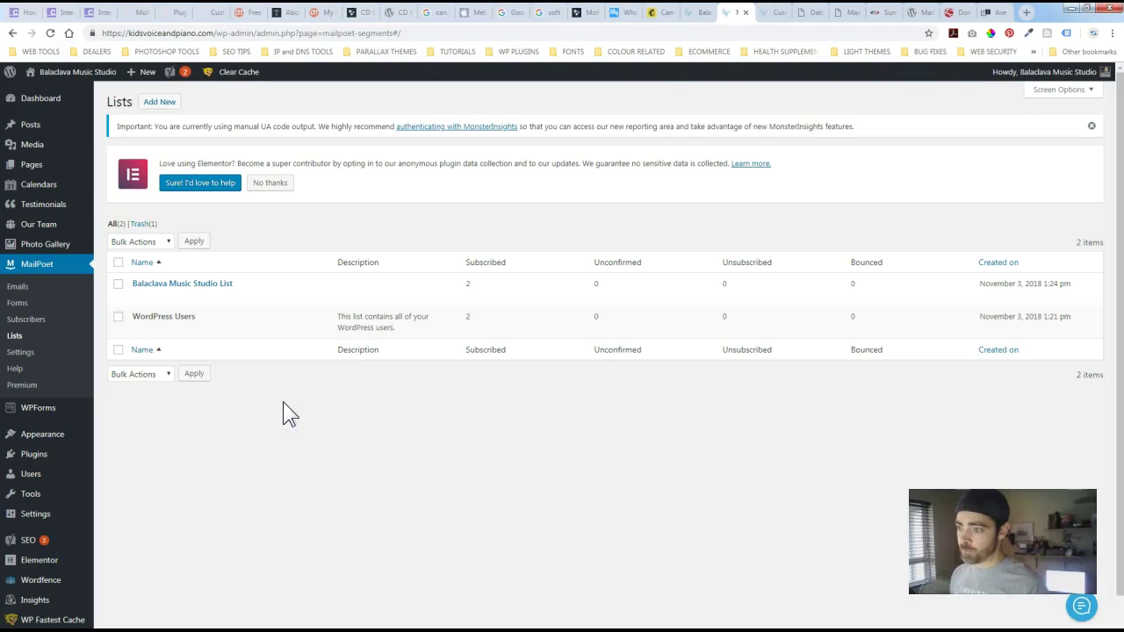
{"action": "left_click", "coordinate": [32, 321]}
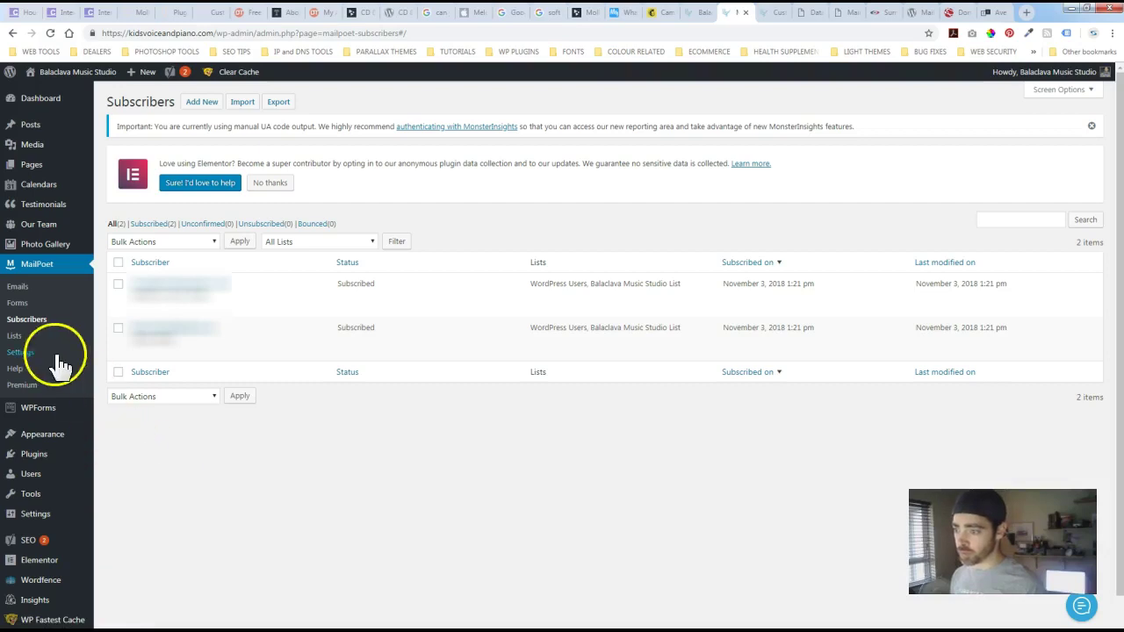
- Begin a new Welcome Email from the Emails page's Welcome Emails tab
{"action": "left_click", "coordinate": [19, 287]}
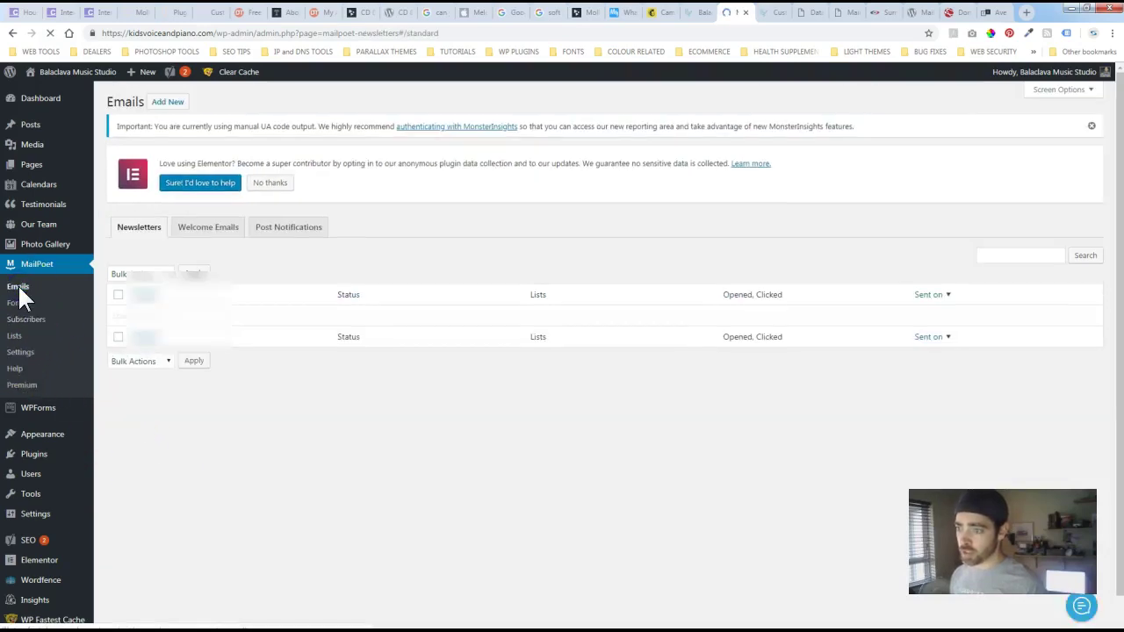
{"action": "left_click", "coordinate": [203, 229]}
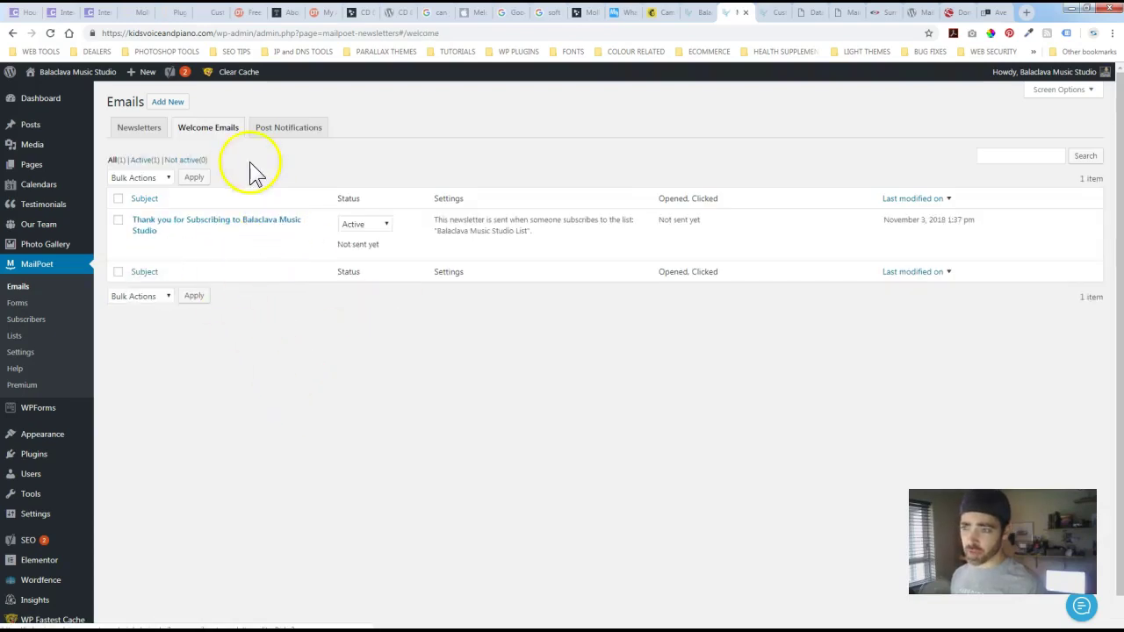
{"action": "left_click", "coordinate": [172, 103]}
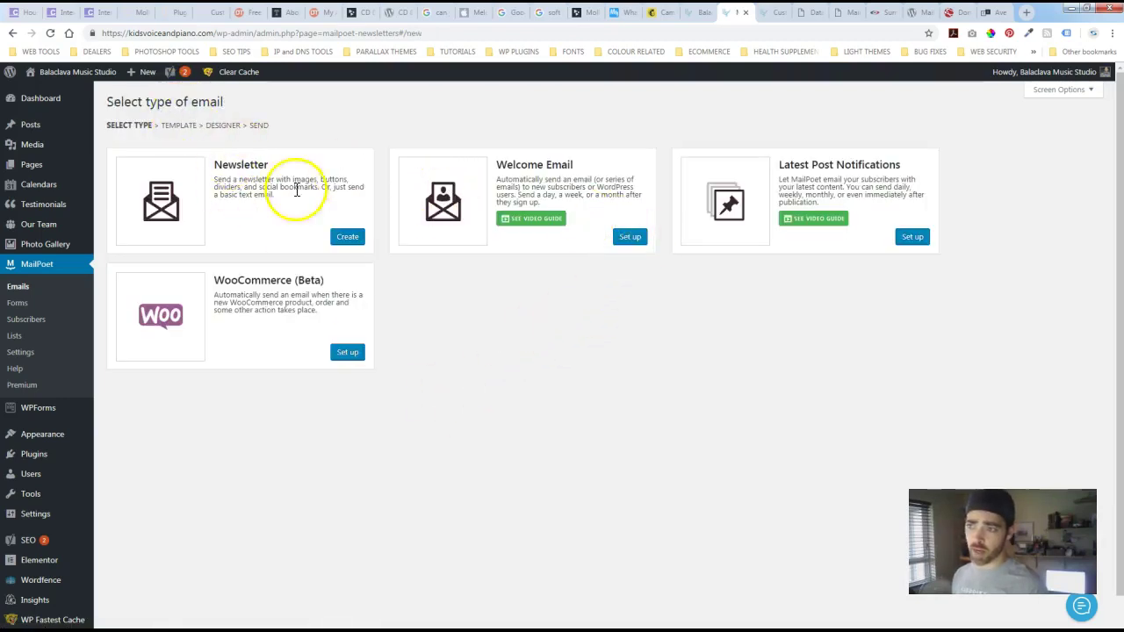
{"action": "left_click", "coordinate": [628, 238]}
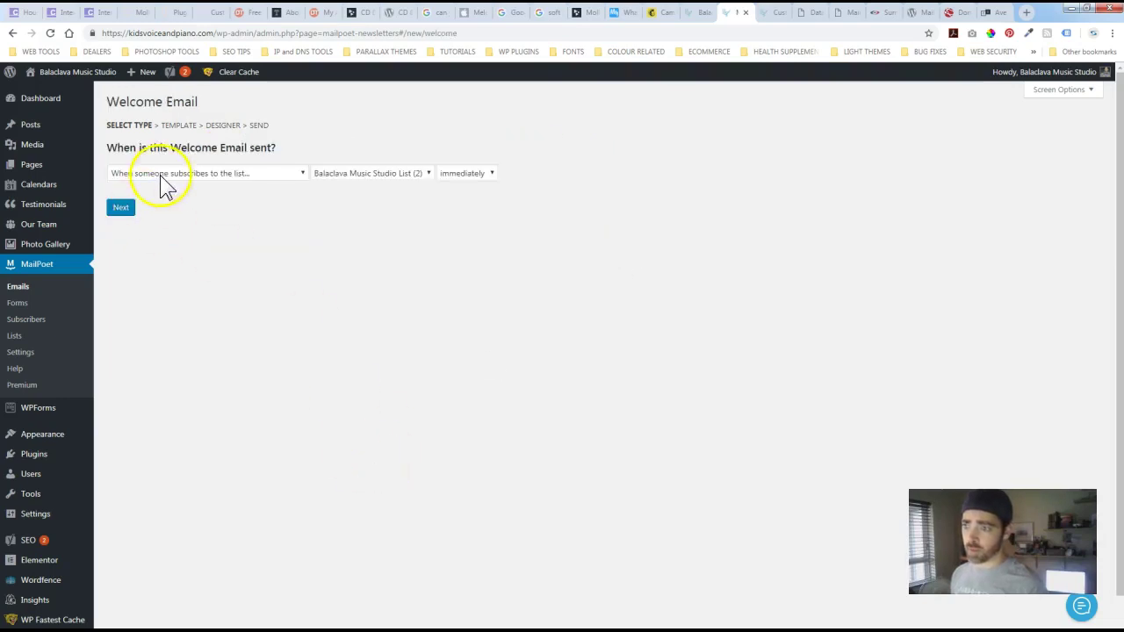
- Trigger it on subscribing to the Balaclava Music Studio List, sent immediately
{"action": "left_click", "coordinate": [274, 173]}
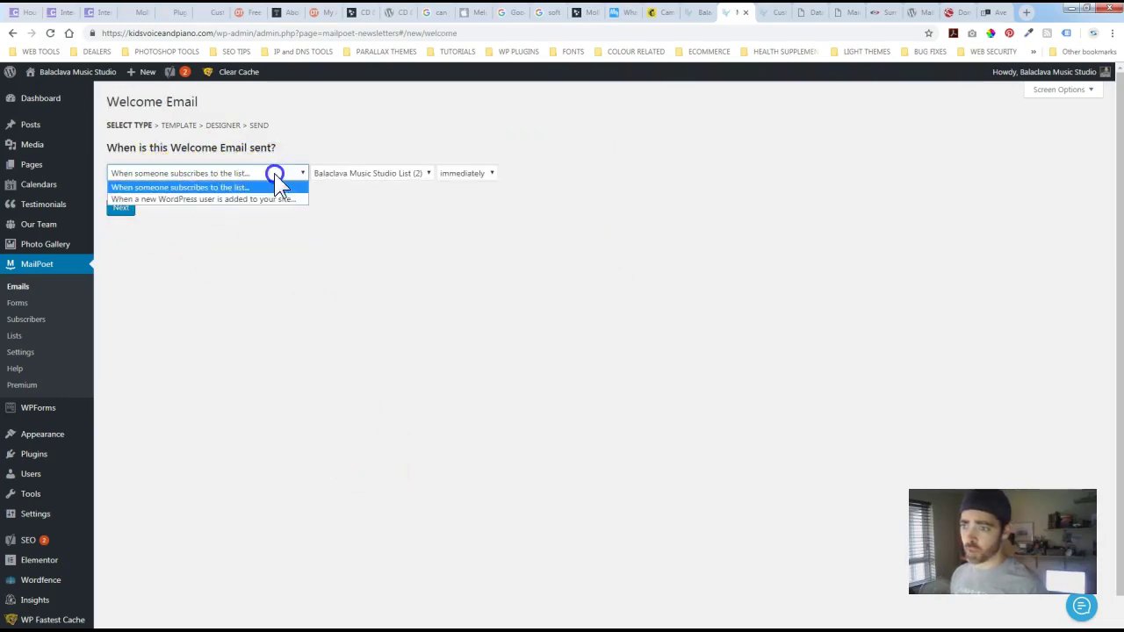
{"action": "left_click", "coordinate": [278, 235]}
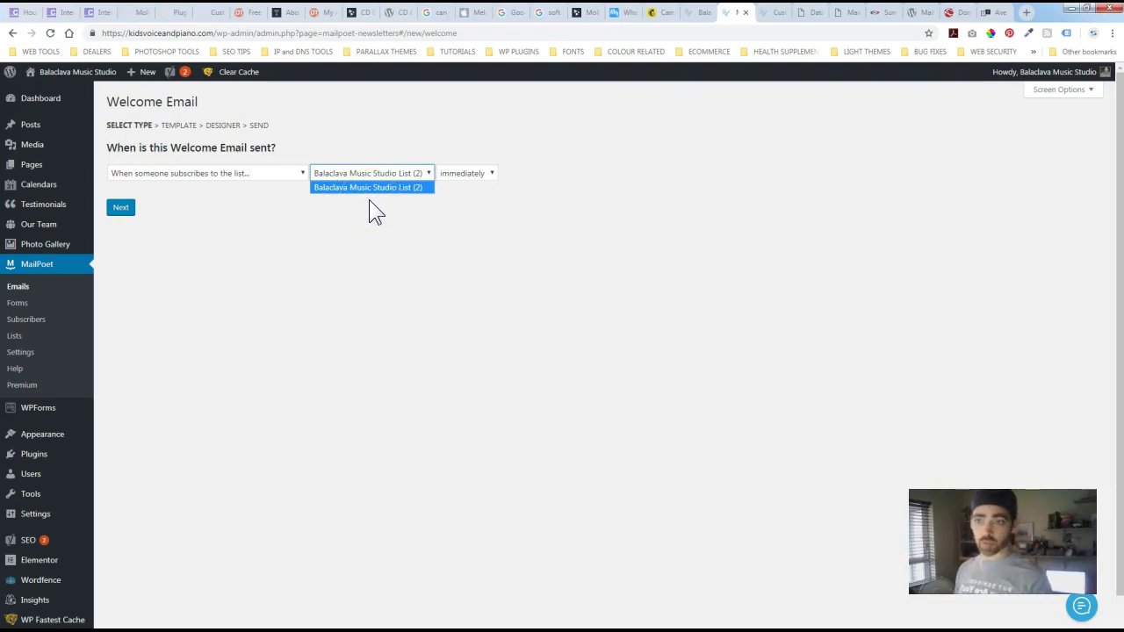
{"action": "left_click", "coordinate": [464, 219]}
{"action": "left_click", "coordinate": [488, 173]}
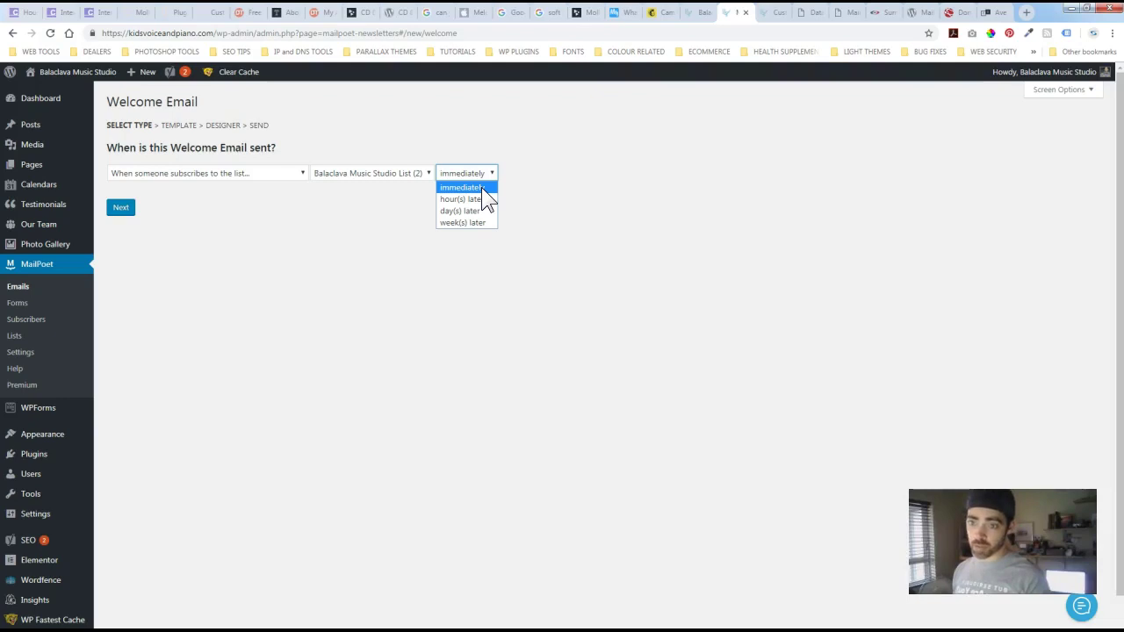
{"action": "left_click_drag", "start_coordinate": [481, 187], "coordinate": [481, 212]}
{"action": "left_click", "coordinate": [416, 318]}
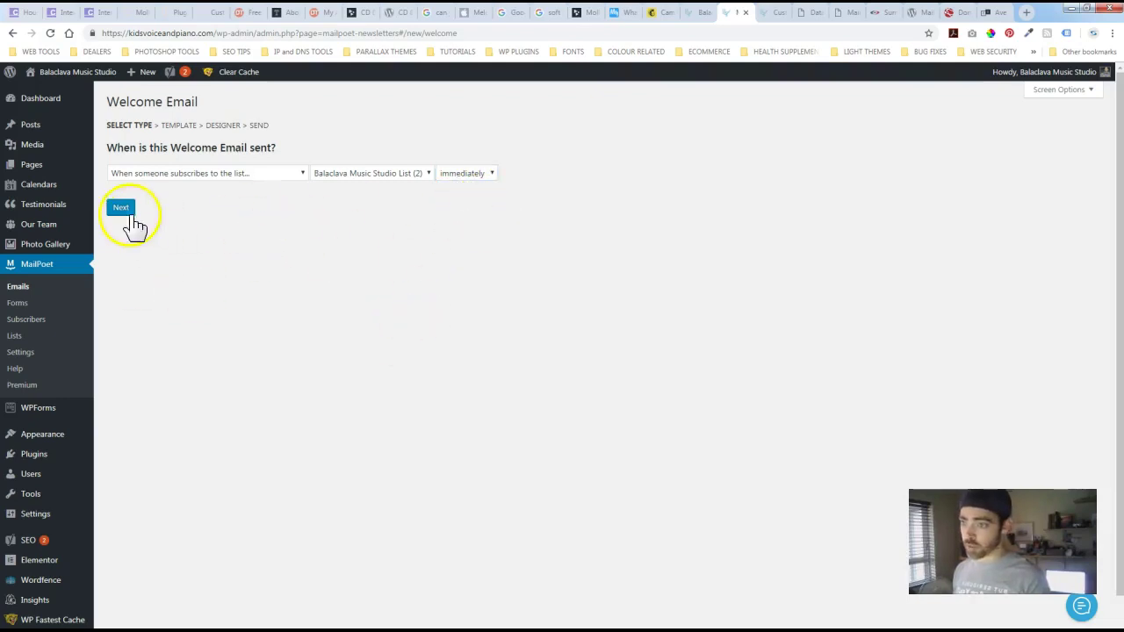
- Choose the Welcome Email: Blank 1 Column template
{"action": "left_click", "coordinate": [123, 211]}
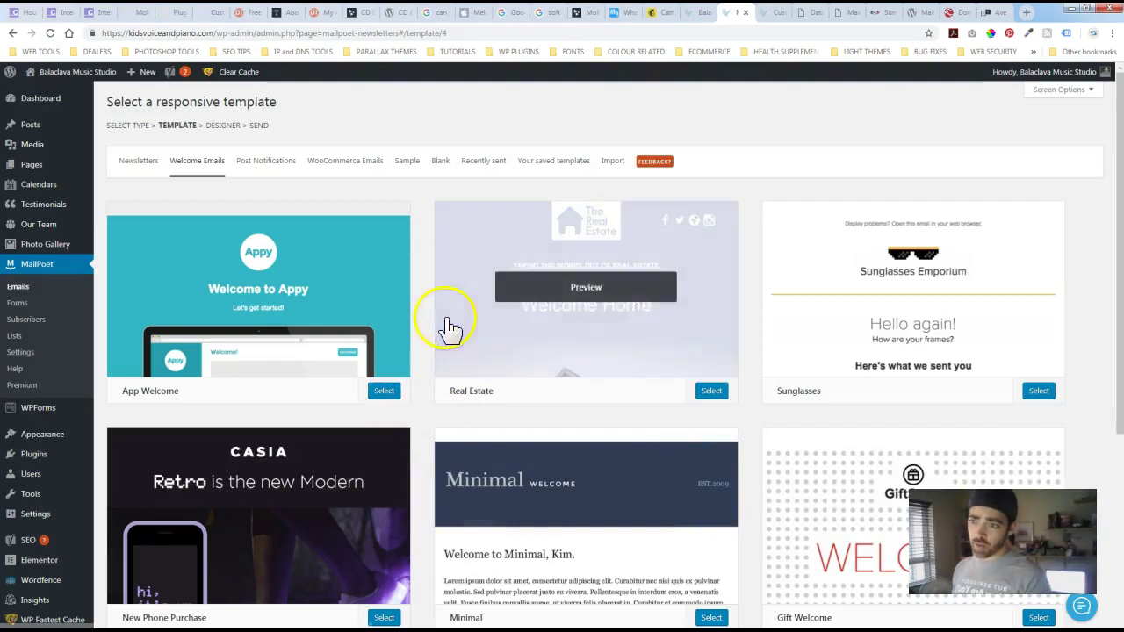
{"action": "scroll", "coordinate": [440, 290], "scroll_direction": "down", "scroll_amount": 1}
{"action": "scroll", "coordinate": [450, 328], "scroll_direction": "down", "scroll_amount": 3}
{"action": "scroll", "coordinate": [426, 394], "scroll_direction": "up", "scroll_amount": 1}
{"action": "scroll", "coordinate": [426, 391], "scroll_direction": "down", "scroll_amount": 1}
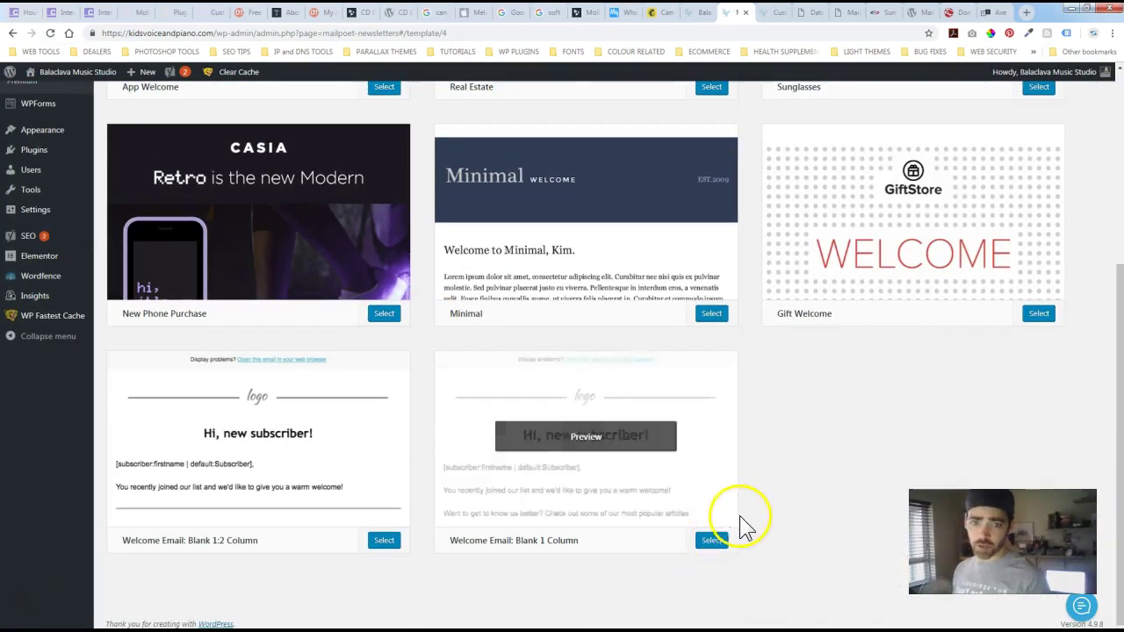
{"action": "scroll", "coordinate": [729, 536], "scroll_direction": "up", "scroll_amount": 1}
{"action": "scroll", "coordinate": [740, 527], "scroll_direction": "up", "scroll_amount": 3}
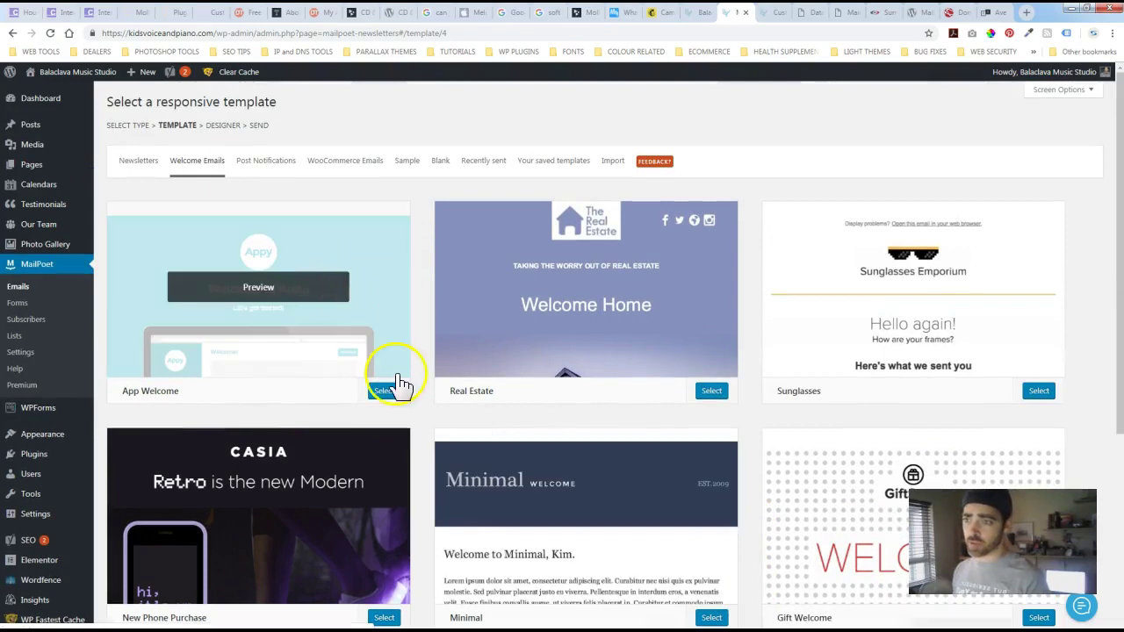
{"action": "scroll", "coordinate": [397, 384], "scroll_direction": "down", "scroll_amount": 3}
{"action": "left_click", "coordinate": [711, 540]}
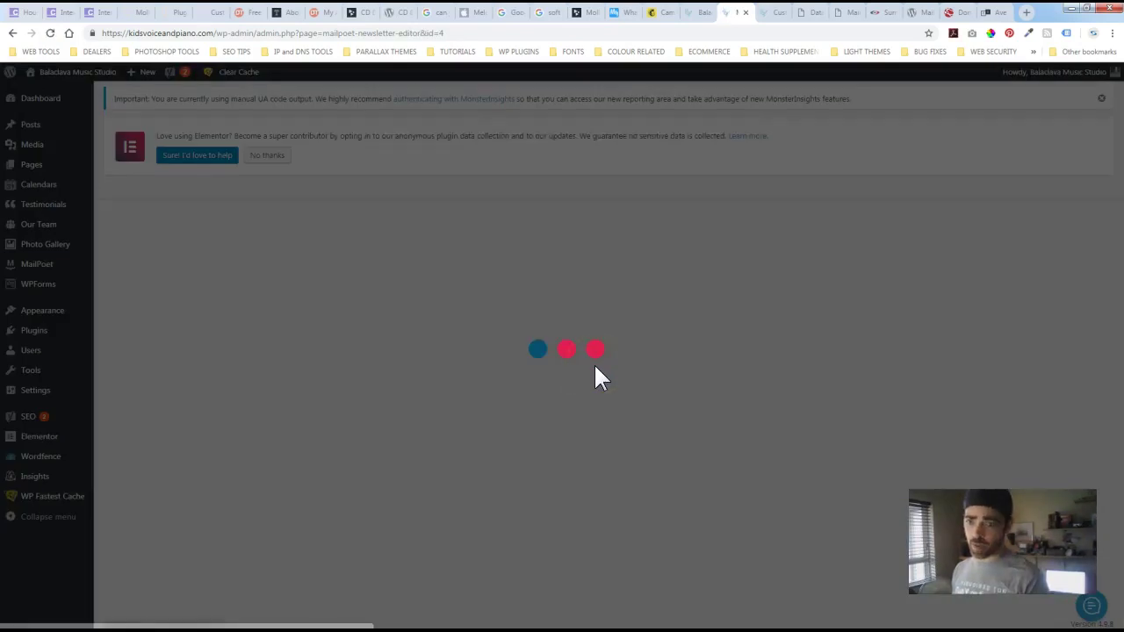
- Replace the header logo with the Balaclava music studio logo, save, and continue to Last Details
{"action": "scroll", "coordinate": [645, 352], "scroll_direction": "down", "scroll_amount": 1}
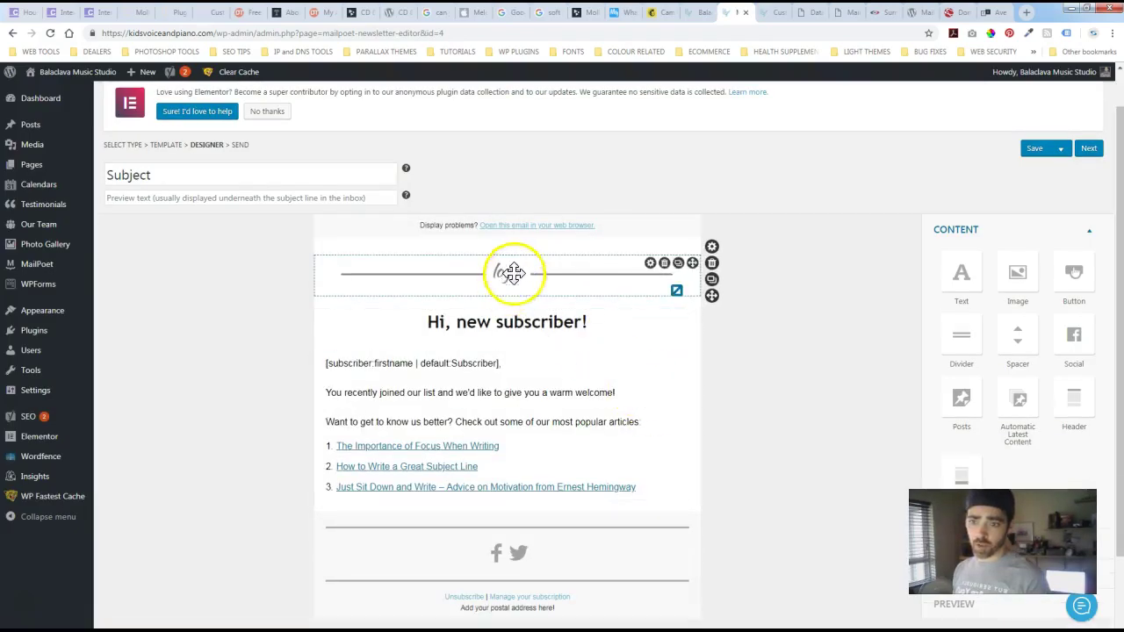
{"action": "left_click", "coordinate": [579, 275]}
{"action": "left_click", "coordinate": [1026, 362]}
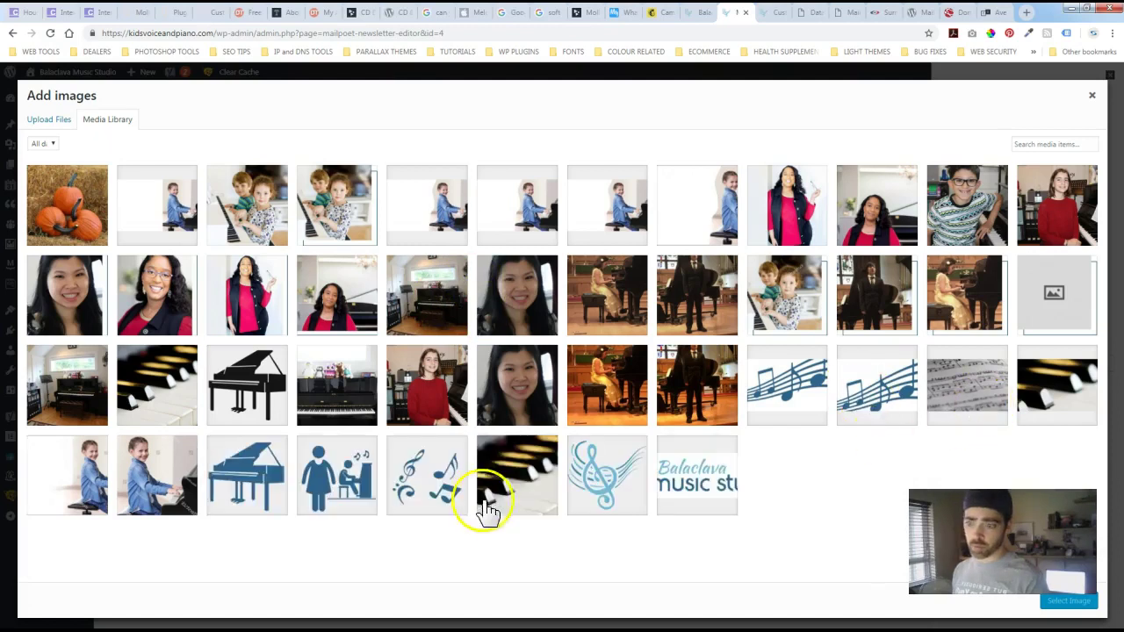
{"action": "left_click", "coordinate": [672, 467]}
{"action": "left_click", "coordinate": [1067, 600]}
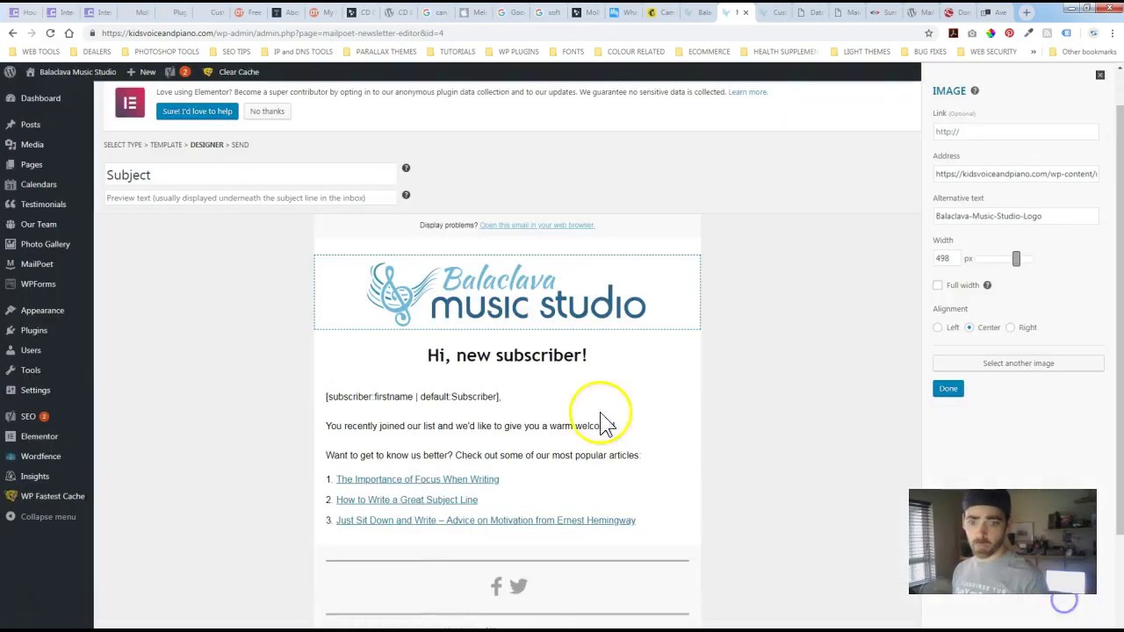
{"action": "scroll", "coordinate": [464, 378], "scroll_direction": "down", "scroll_amount": 1}
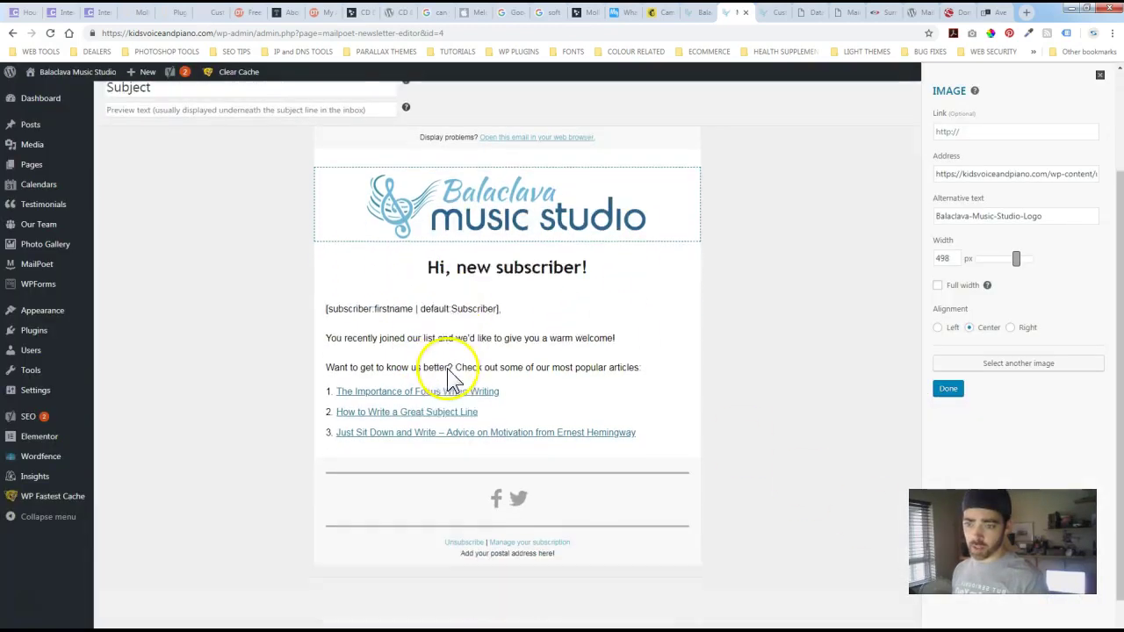
{"action": "scroll", "coordinate": [474, 404], "scroll_direction": "down", "scroll_amount": 1}
{"action": "left_click", "coordinate": [947, 393]}
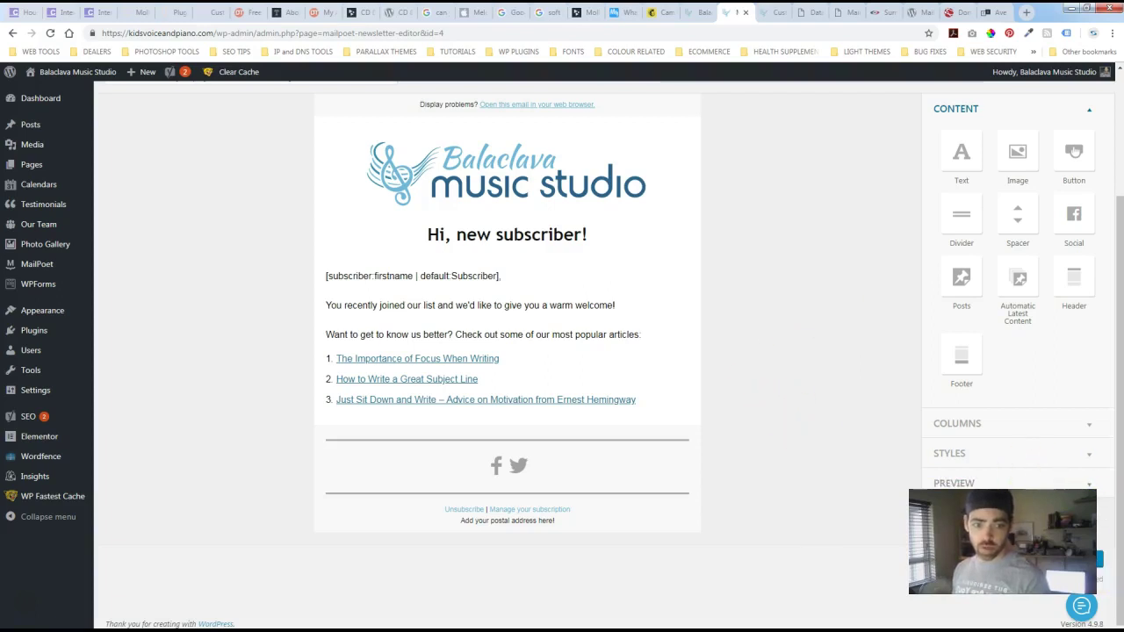
{"action": "left_click", "coordinate": [1036, 561]}
{"action": "left_click", "coordinate": [1088, 562]}
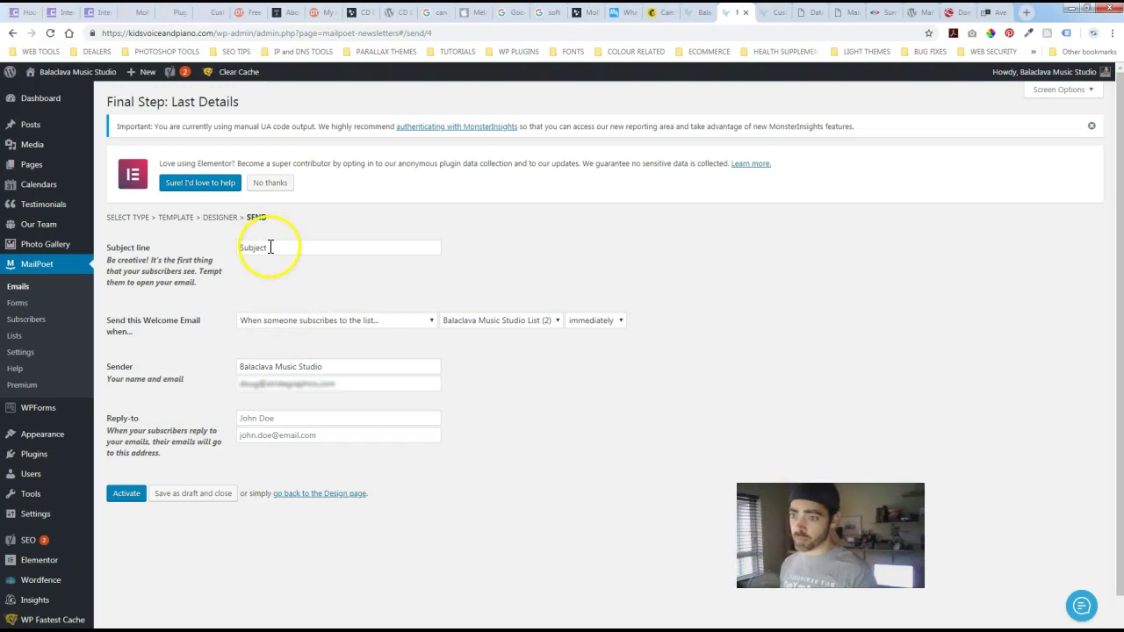
- Select the placeholder text in the subject line field
{"action": "double_click", "coordinate": [271, 247]}
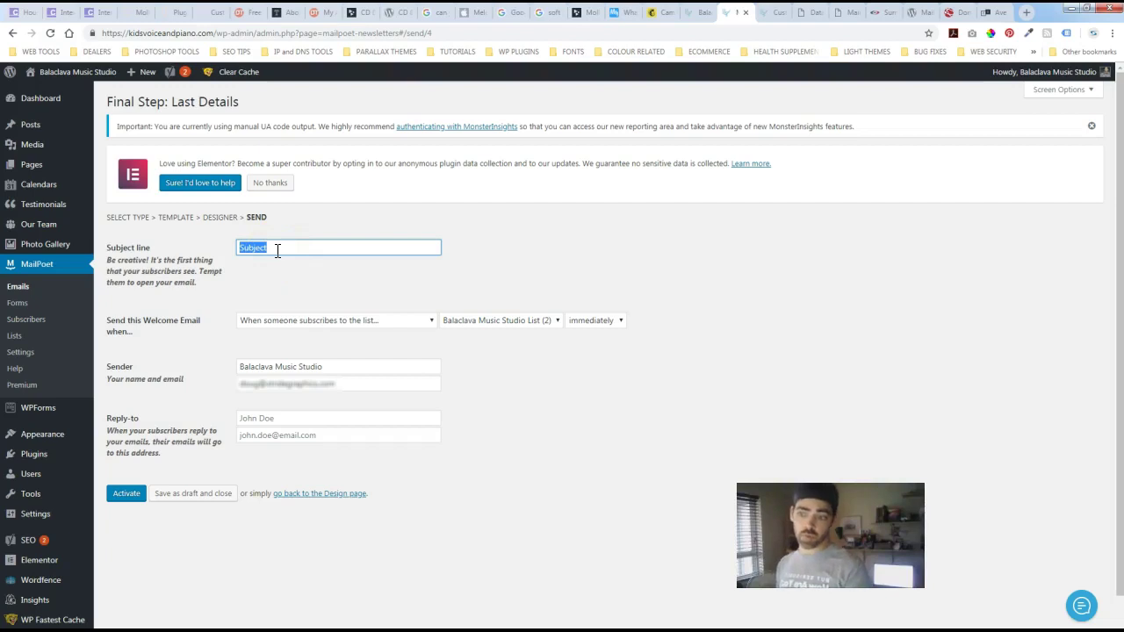
{"action": "double_click", "coordinate": [274, 248]}
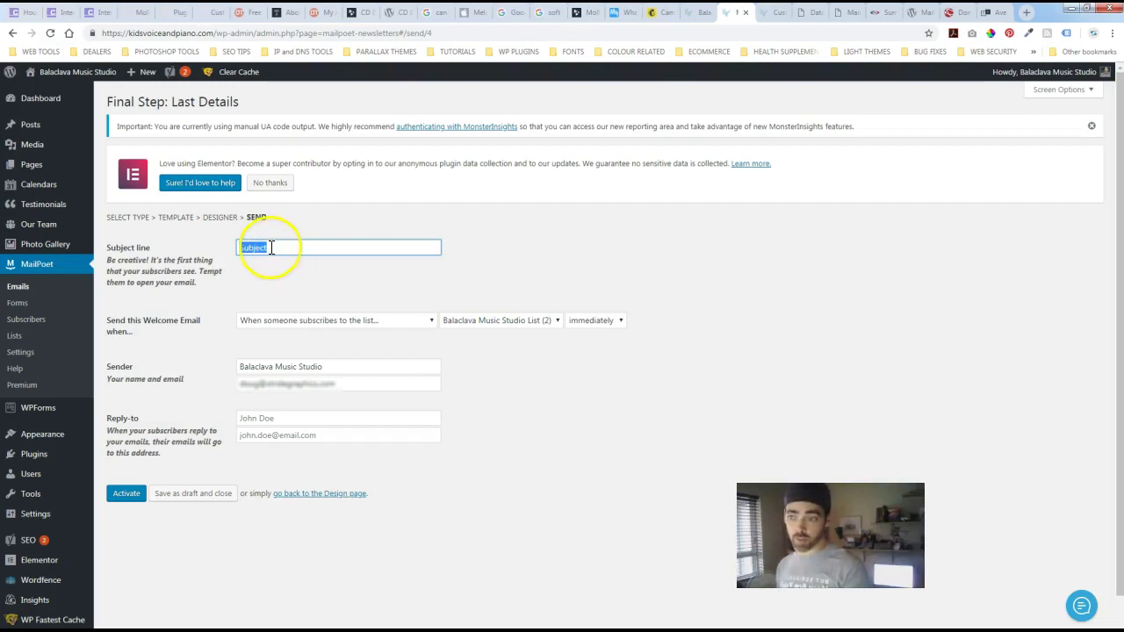
{"action": "left_click", "coordinate": [273, 248]}
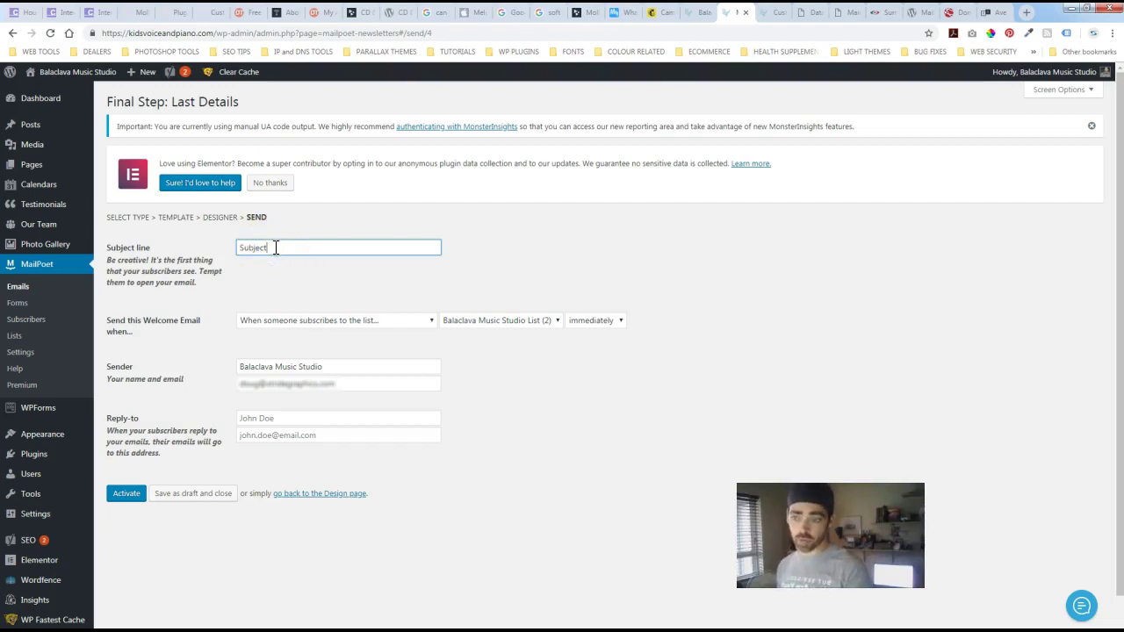
{"action": "left_click", "coordinate": [272, 247]}
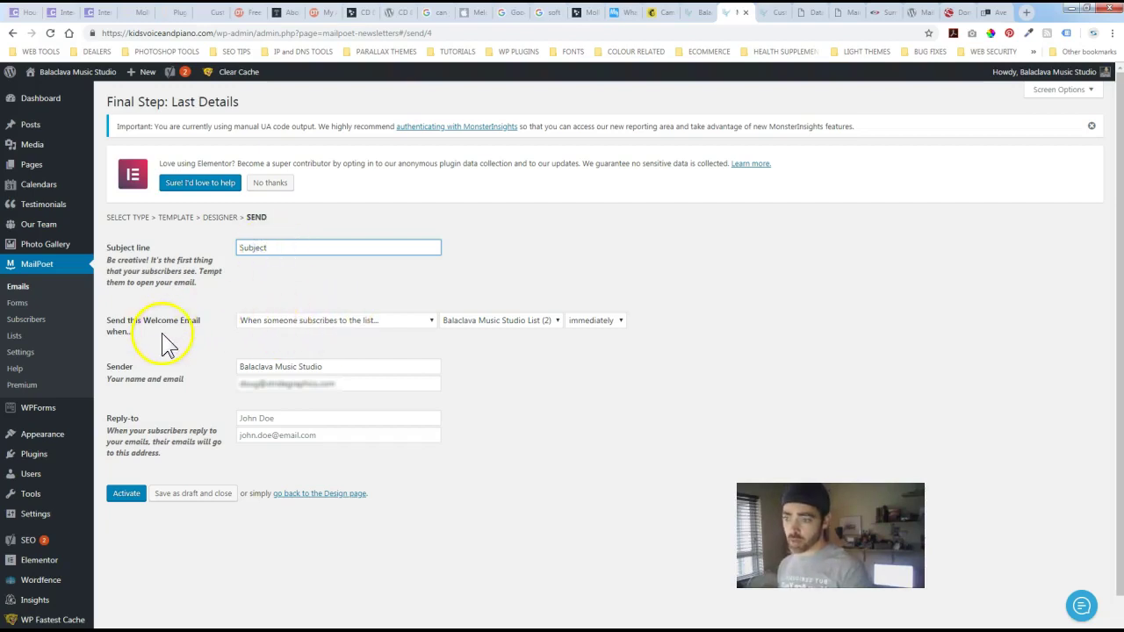
- Keep the subscribe trigger for Balaclava Music Studio List and activate the welcome email
{"action": "left_click", "coordinate": [404, 322]}
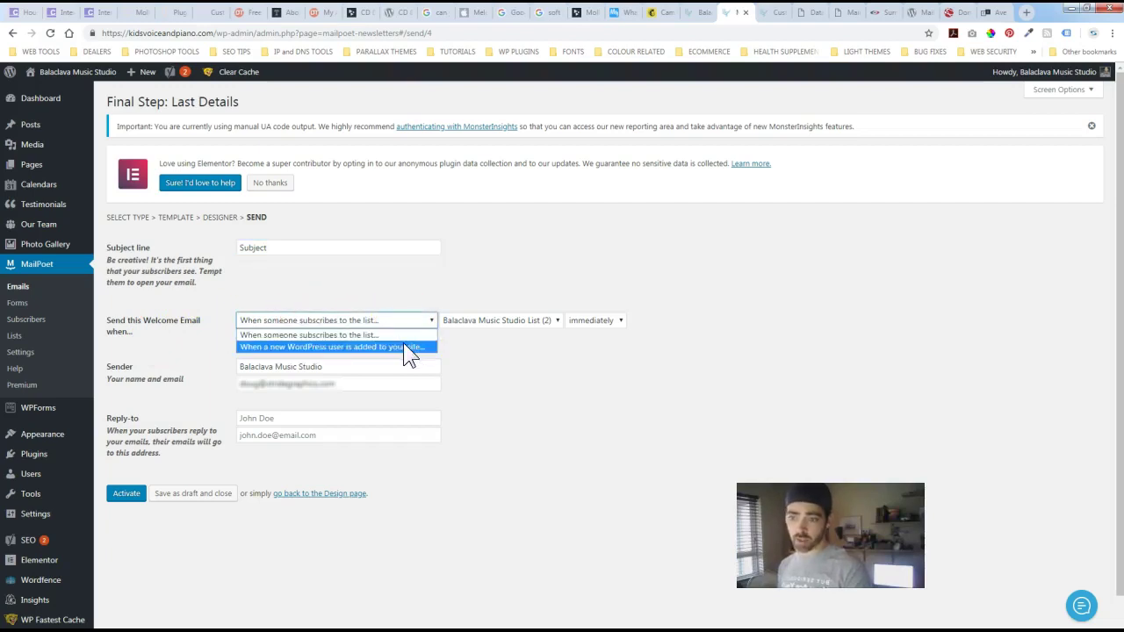
{"action": "left_click", "coordinate": [388, 265]}
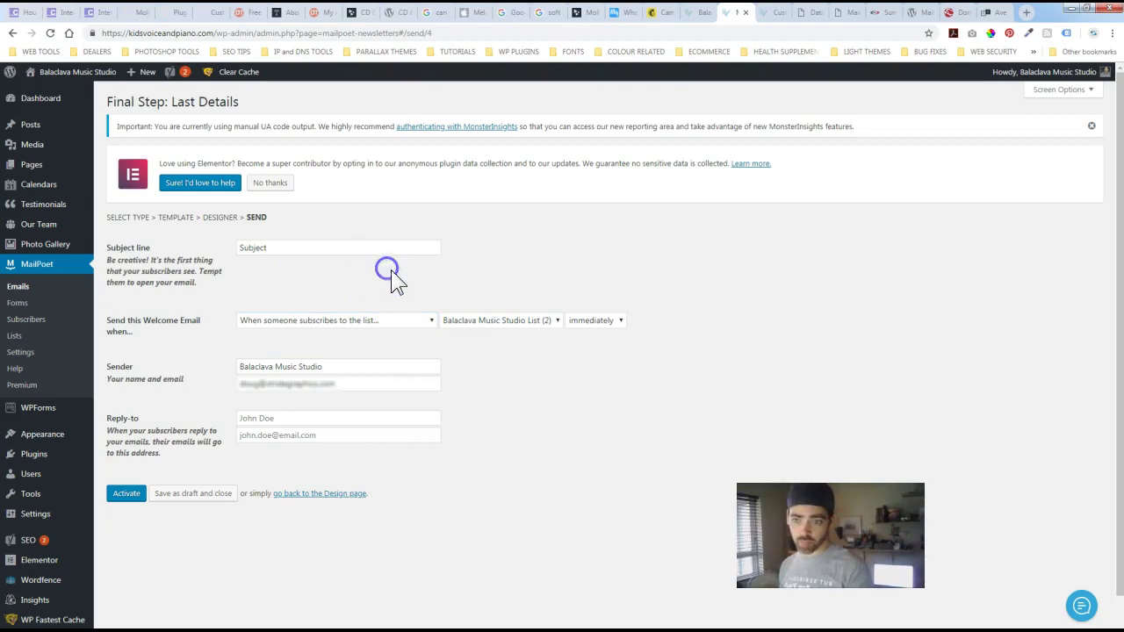
{"action": "left_click", "coordinate": [494, 322]}
{"action": "left_click", "coordinate": [496, 336]}
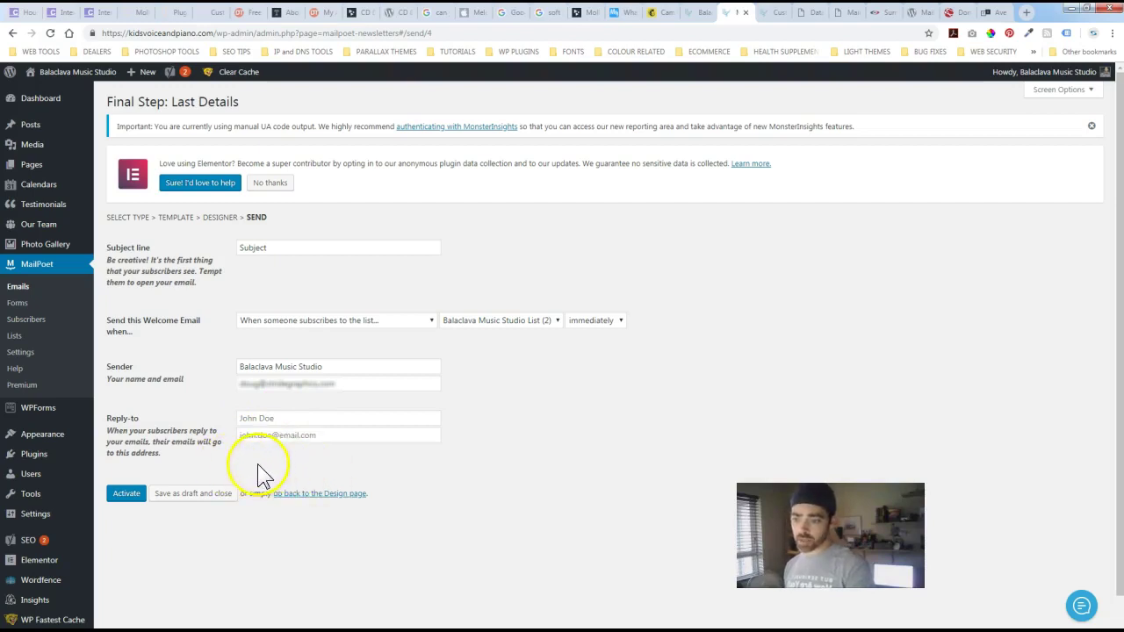
{"action": "left_click", "coordinate": [132, 493]}
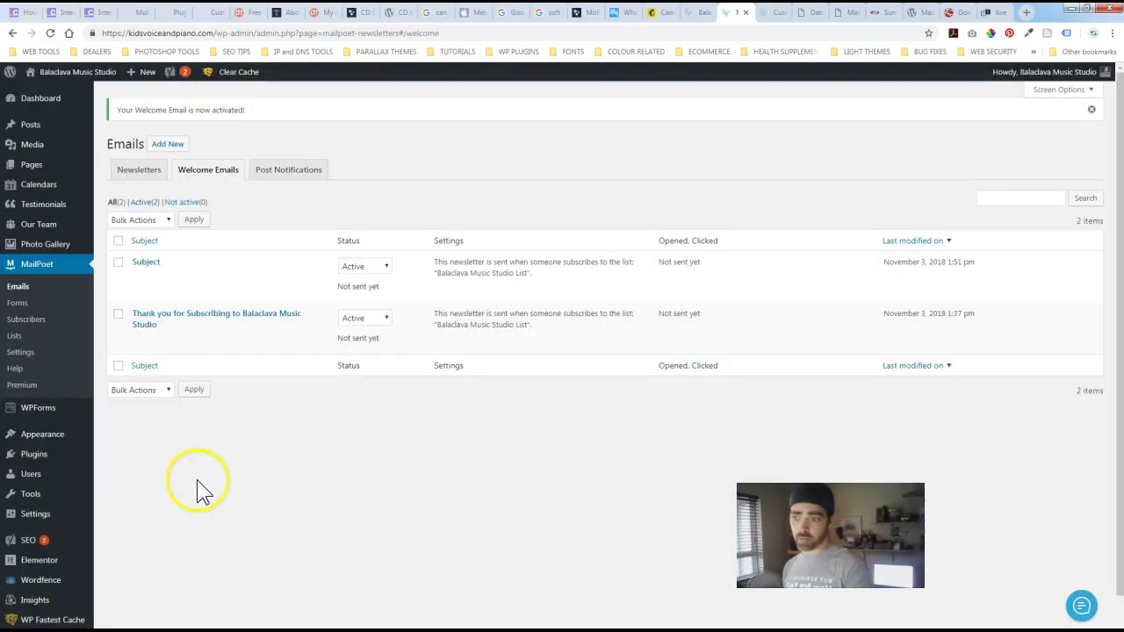
- Move the 'Subject' welcome email to trash and go to Post Notifications
{"action": "left_click", "coordinate": [261, 390]}
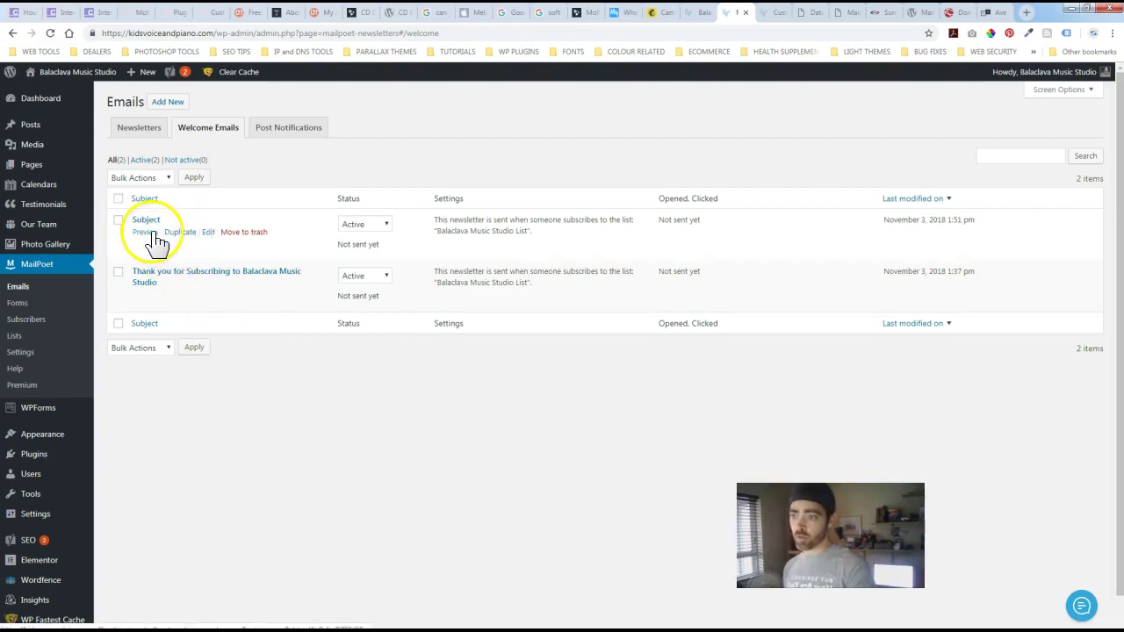
{"action": "left_click", "coordinate": [238, 232]}
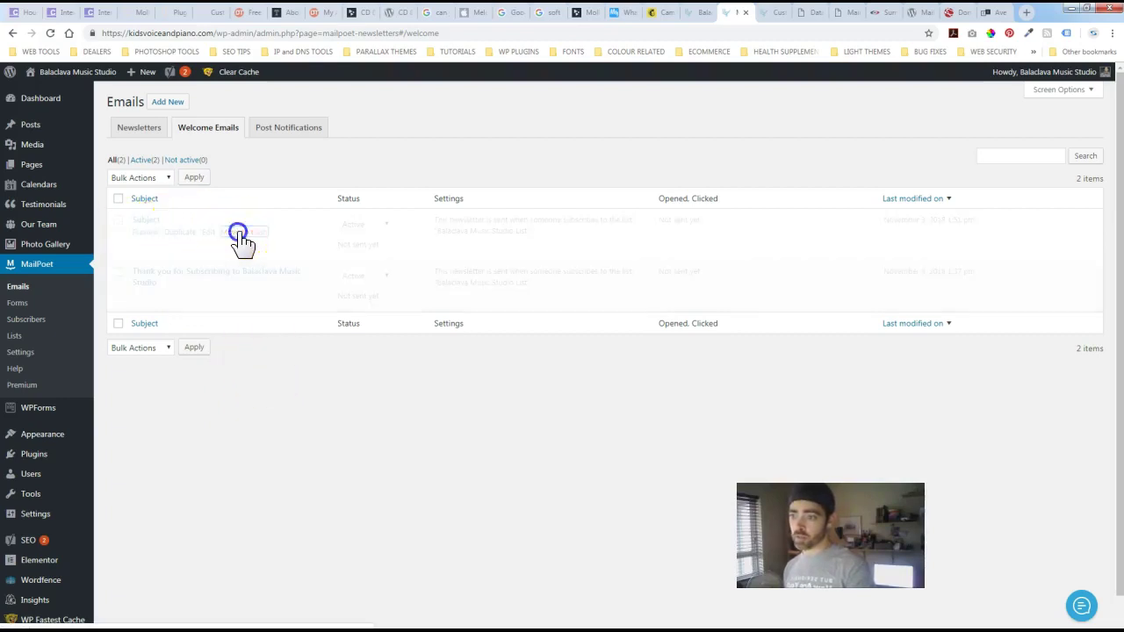
{"action": "left_click", "coordinate": [298, 422]}
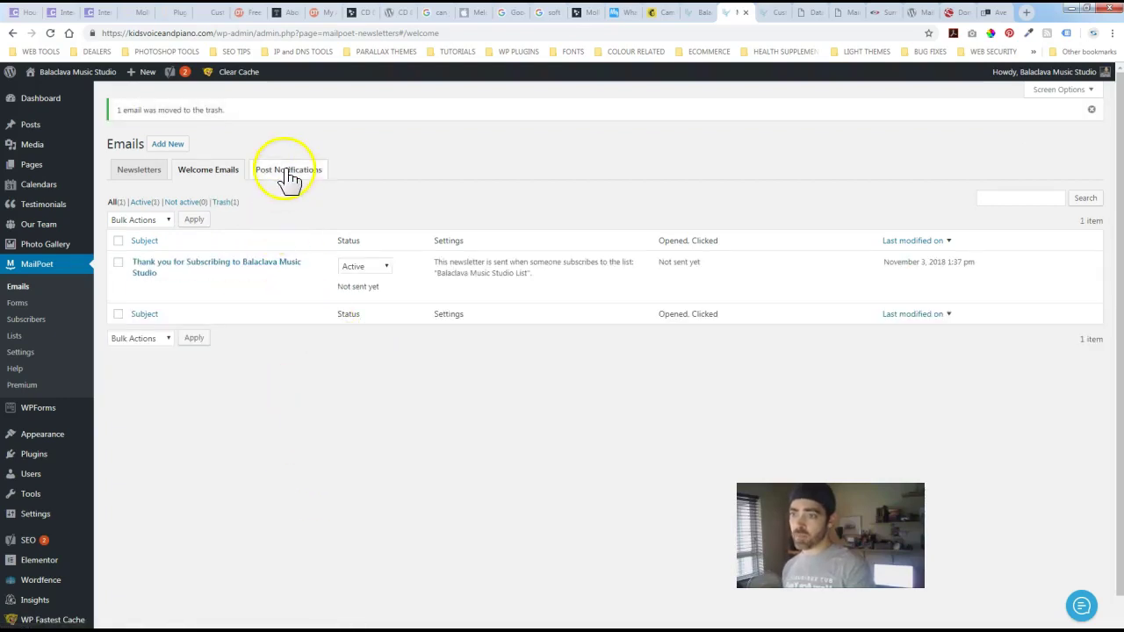
{"action": "left_click", "coordinate": [287, 171]}
{"action": "left_click", "coordinate": [294, 410]}
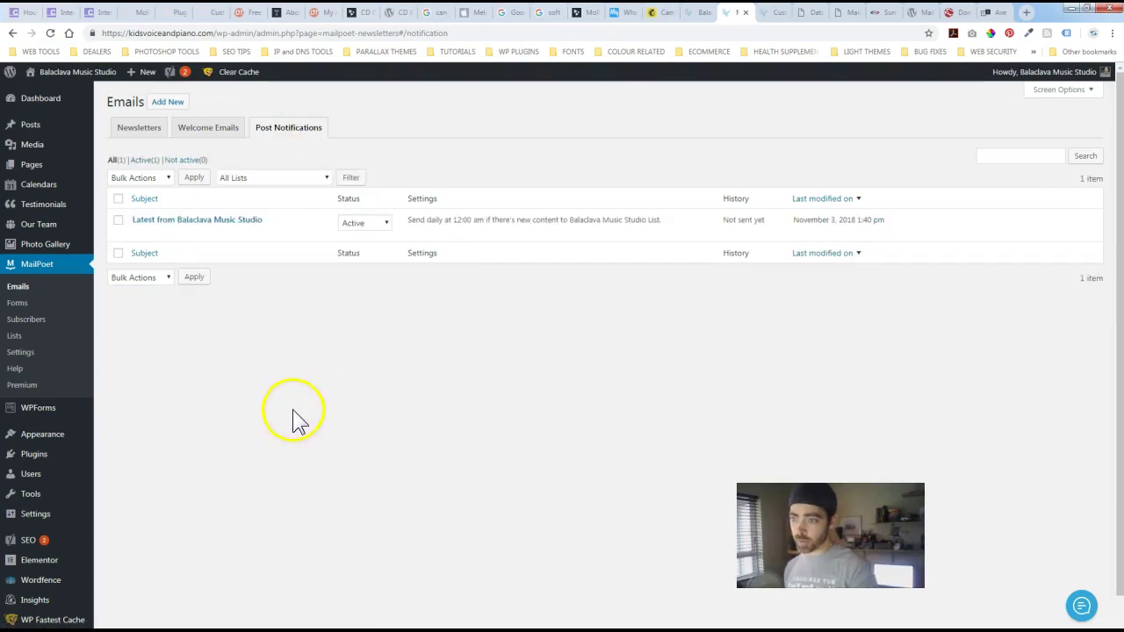
- Start a Latest Post Notifications email, keeping the Once a day frequency
{"action": "left_click", "coordinate": [173, 106]}
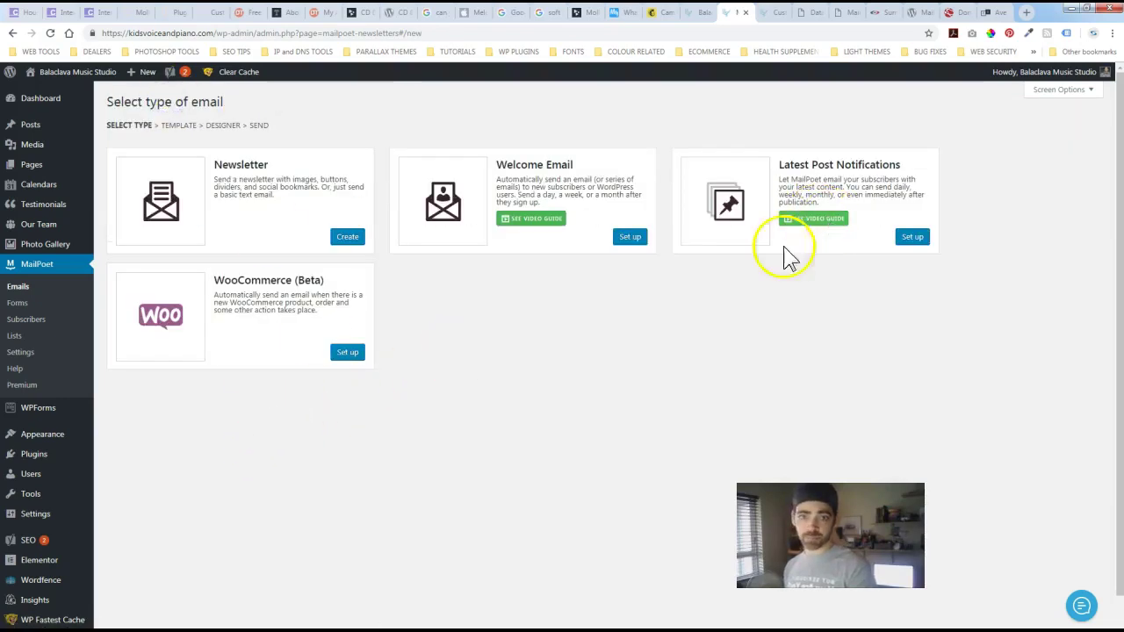
{"action": "left_click", "coordinate": [913, 238]}
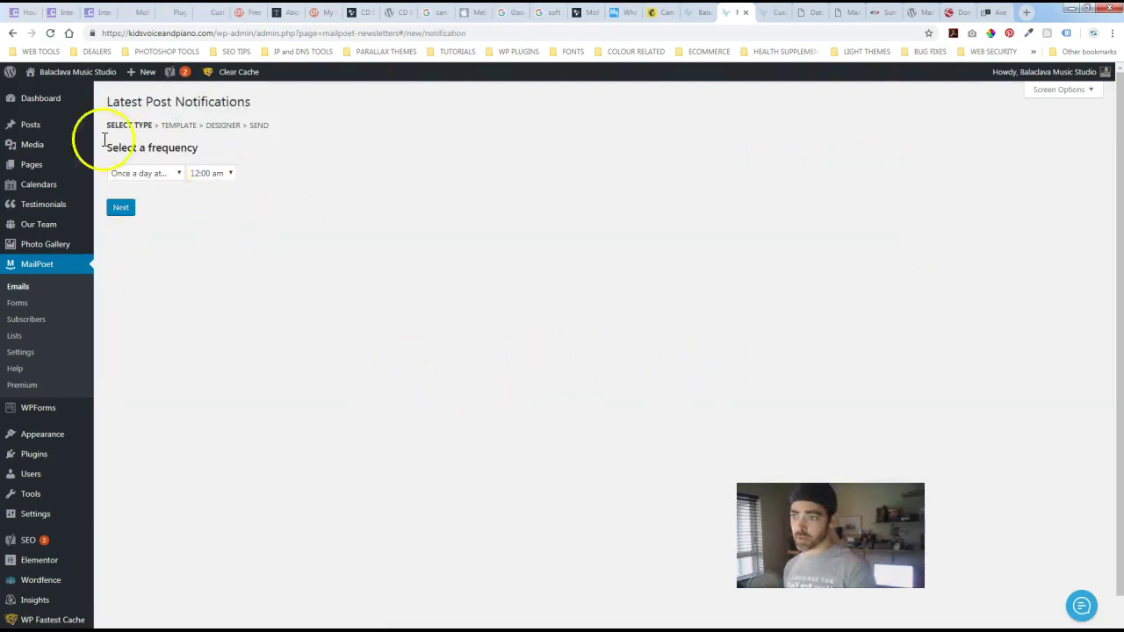
{"action": "left_click", "coordinate": [178, 174]}
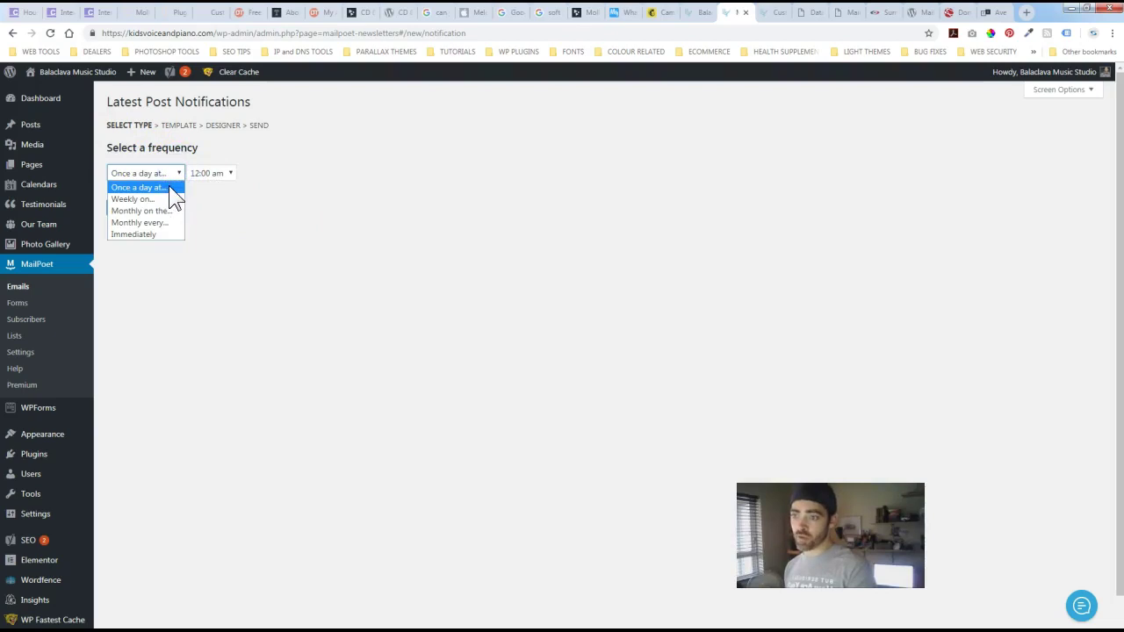
{"action": "left_click", "coordinate": [269, 180]}
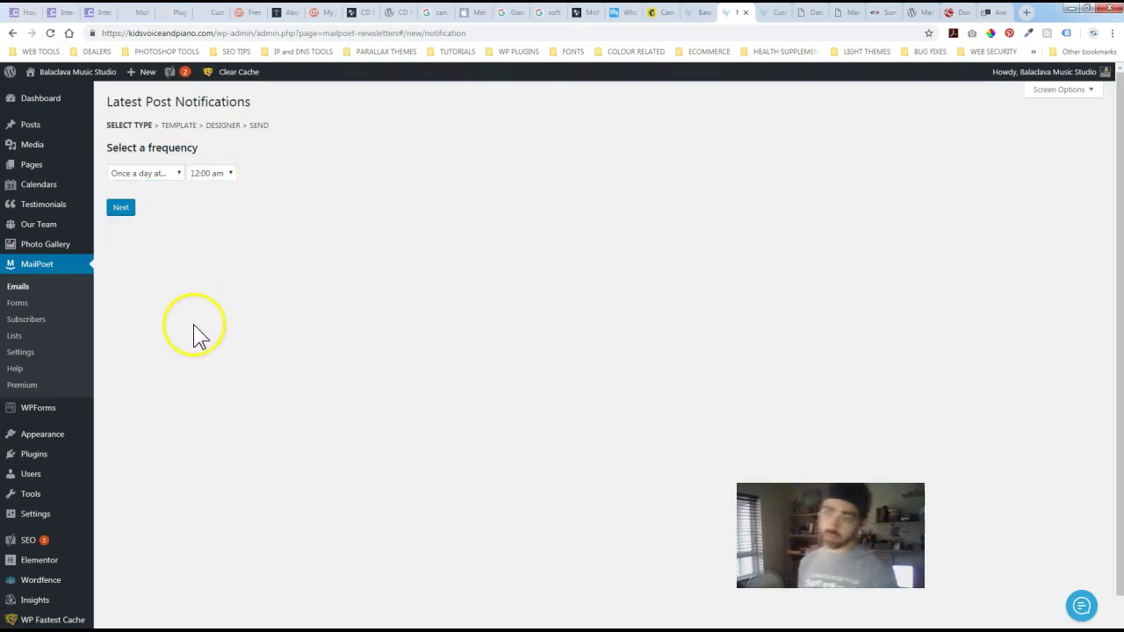
{"action": "left_click", "coordinate": [179, 174]}
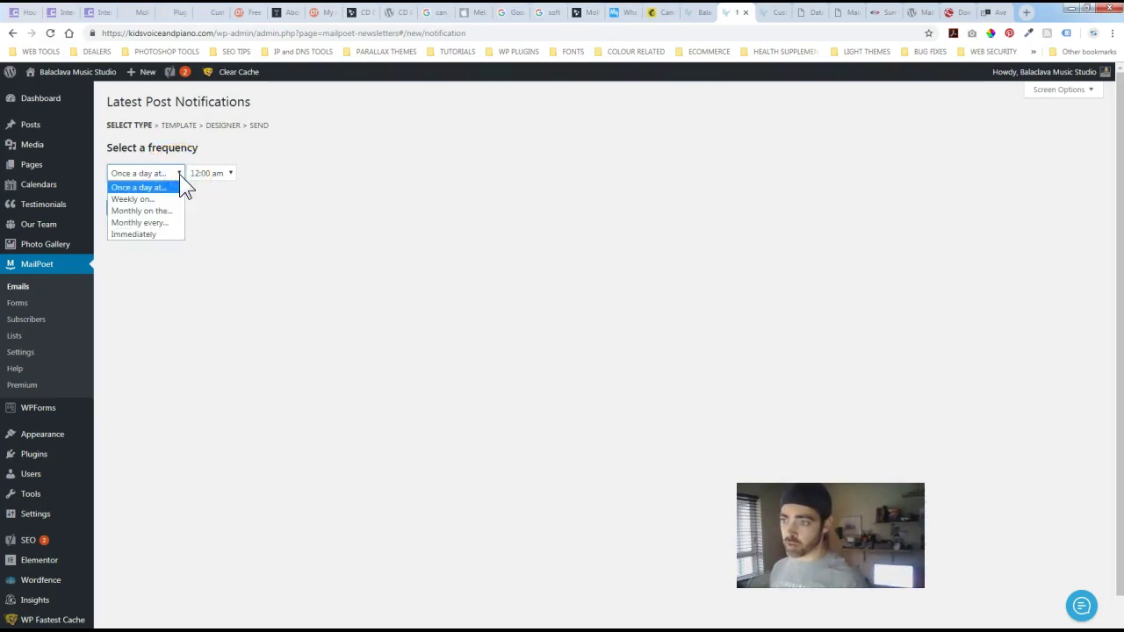
{"action": "left_click", "coordinate": [159, 203]}
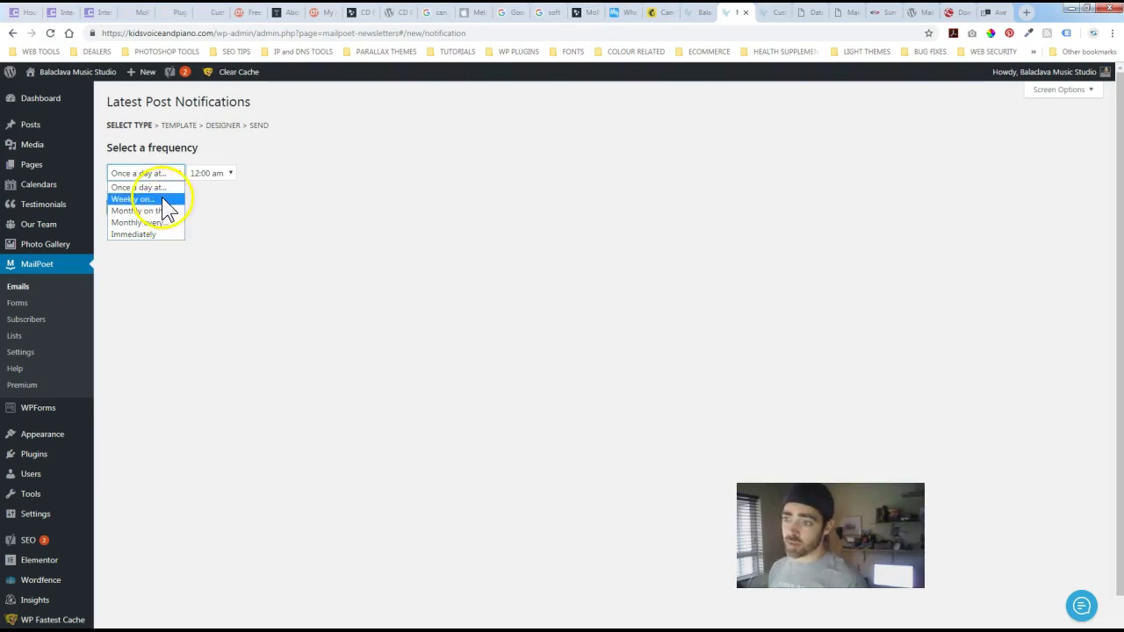
{"action": "left_click", "coordinate": [234, 275]}
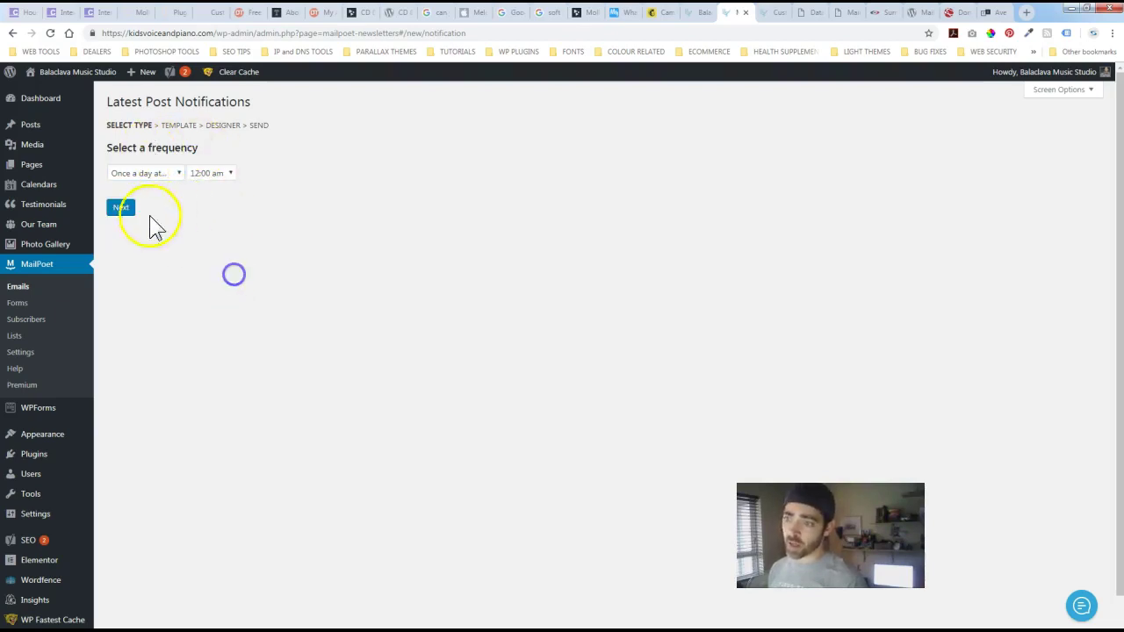
- Keep 12:00 am as the daily send time and continue to templates
{"action": "left_click", "coordinate": [223, 174]}
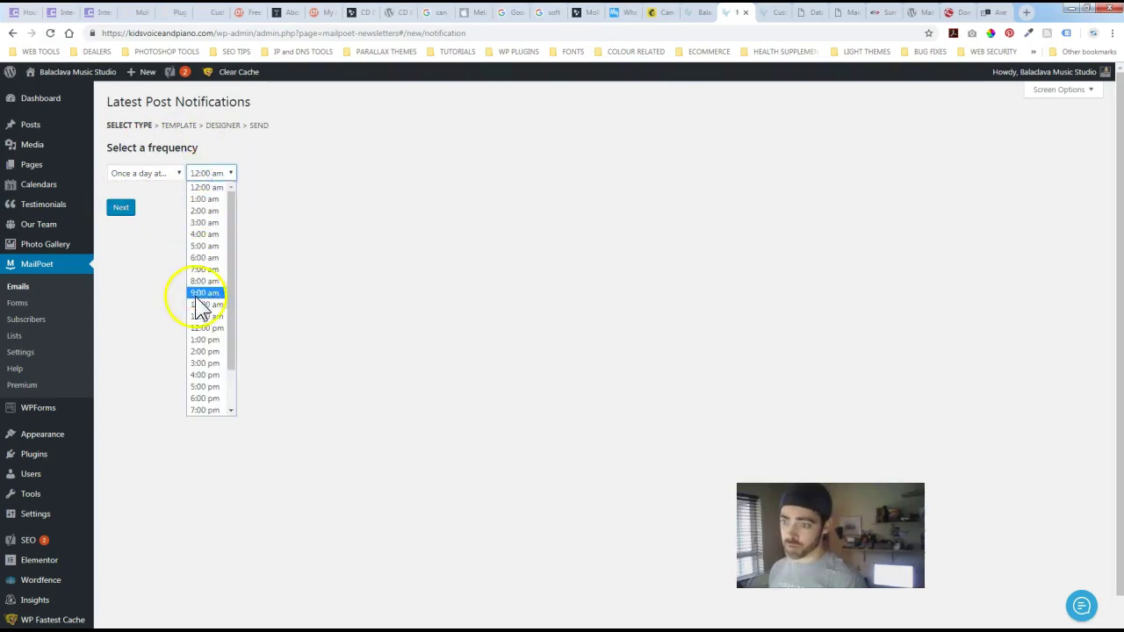
{"action": "scroll", "coordinate": [211, 303], "scroll_direction": "down", "scroll_amount": 3}
{"action": "left_click_drag", "start_coordinate": [231, 339], "coordinate": [249, 249]}
{"action": "left_click", "coordinate": [299, 236]}
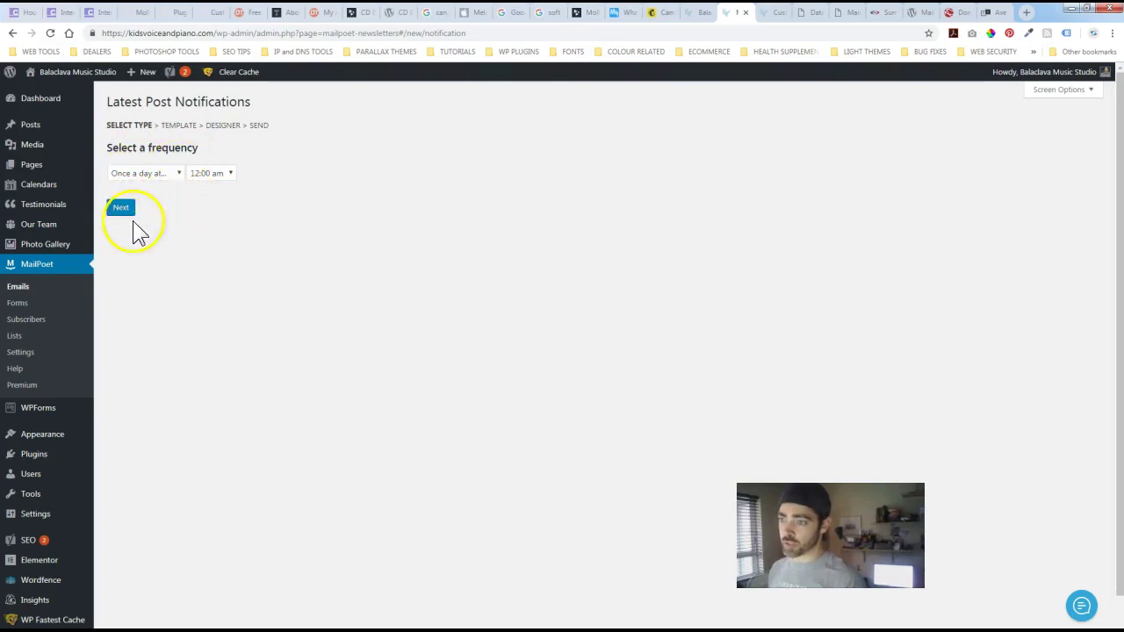
{"action": "left_click", "coordinate": [120, 209]}
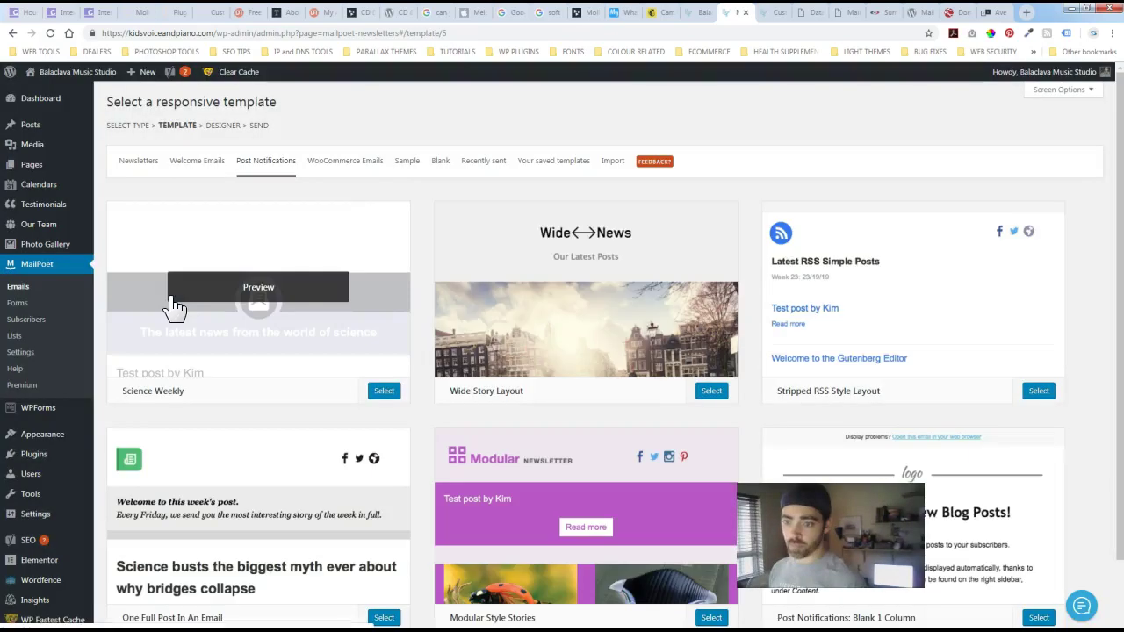
- Apply the Post Notifications: Blank 1 Column template and select its logo placeholder
{"action": "scroll", "coordinate": [720, 298], "scroll_direction": "down", "scroll_amount": 1}
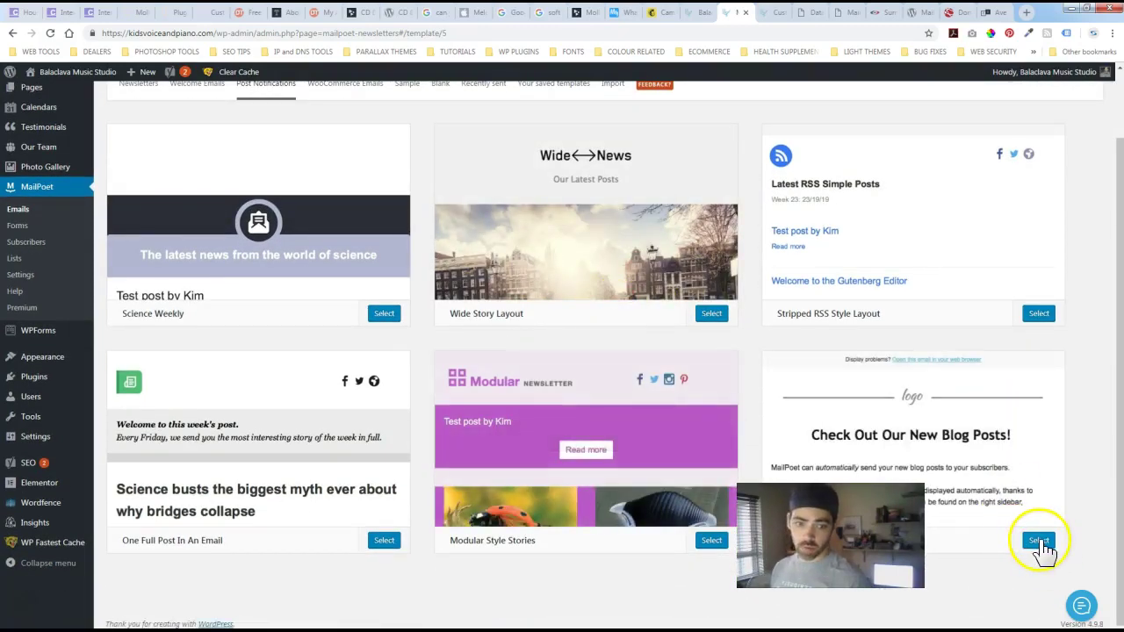
{"action": "left_click", "coordinate": [1040, 541]}
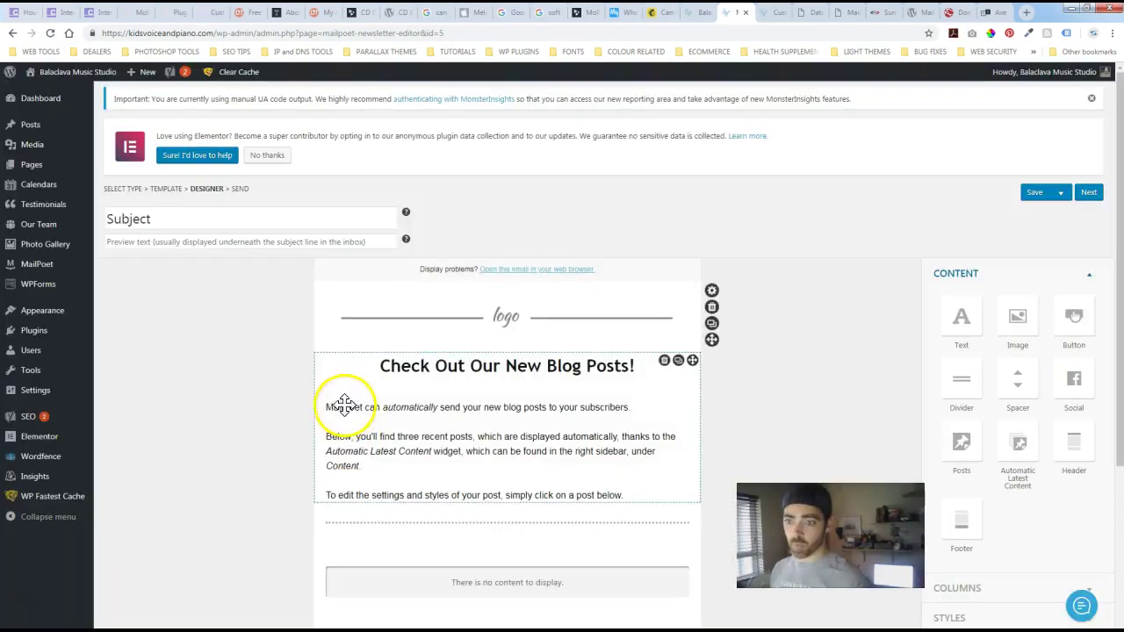
{"action": "left_click", "coordinate": [479, 316]}
{"action": "scroll", "coordinate": [477, 321], "scroll_direction": "down", "scroll_amount": 1}
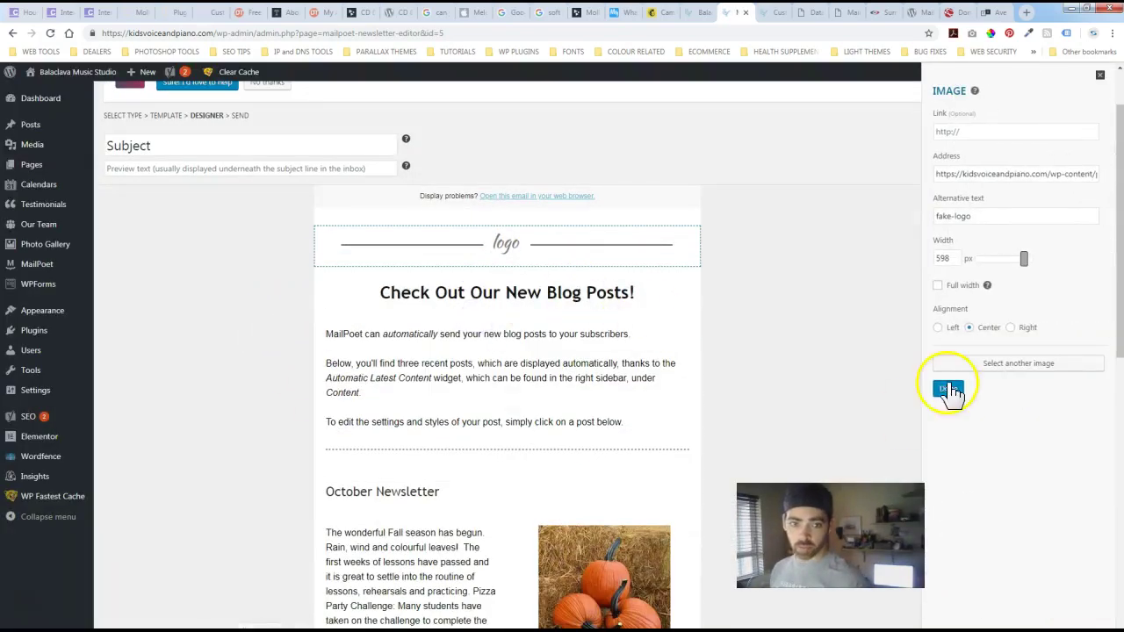
- Replace the header image with the Balaclava music studio logo and finish editing it
{"action": "left_click", "coordinate": [1003, 363]}
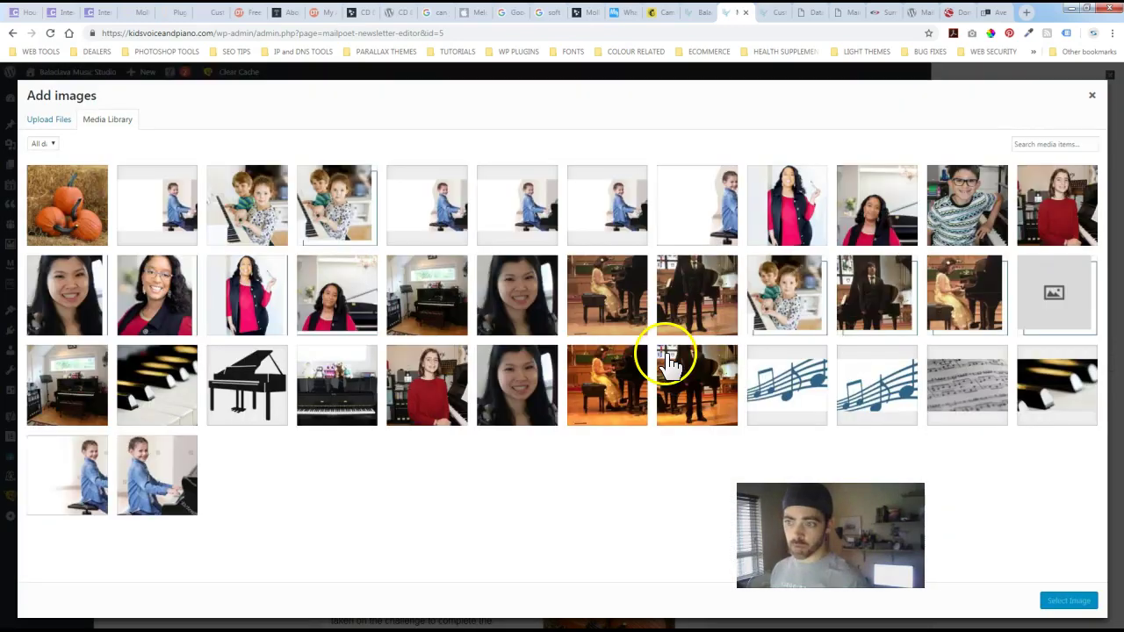
{"action": "left_click", "coordinate": [705, 470]}
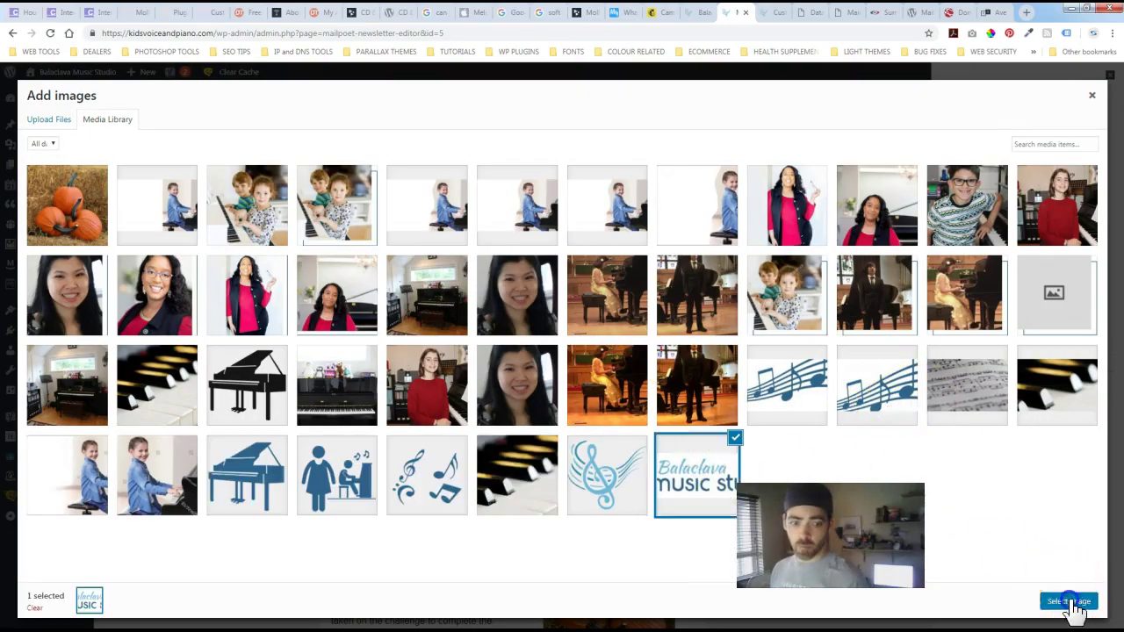
{"action": "left_click", "coordinate": [1069, 601]}
{"action": "scroll", "coordinate": [588, 397], "scroll_direction": "down", "scroll_amount": 3}
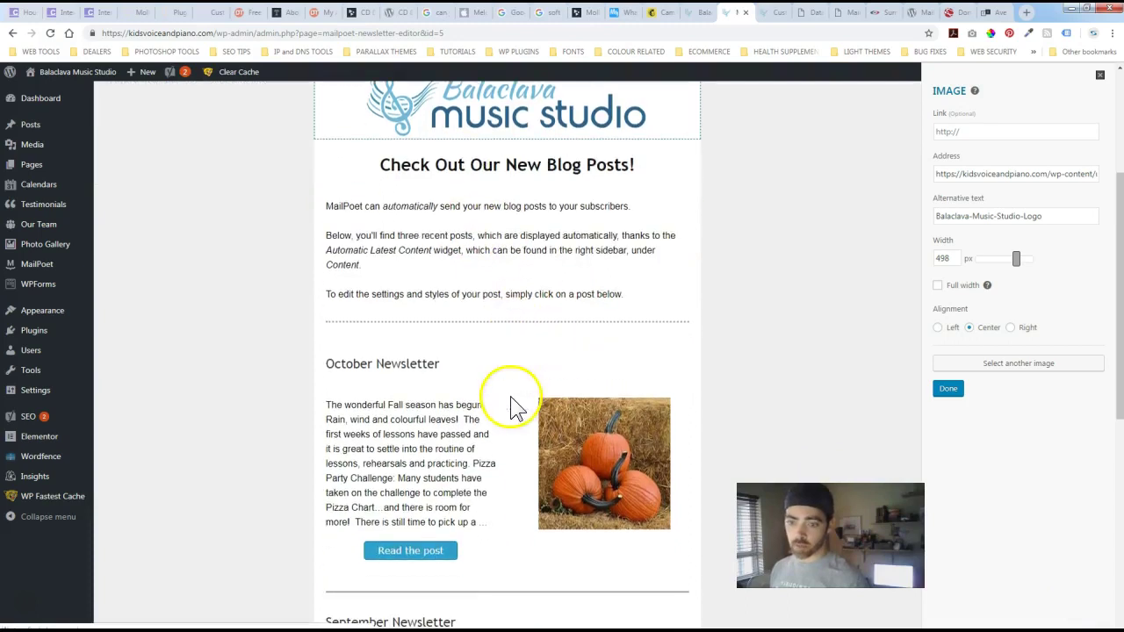
{"action": "scroll", "coordinate": [439, 408], "scroll_direction": "down", "scroll_amount": 4}
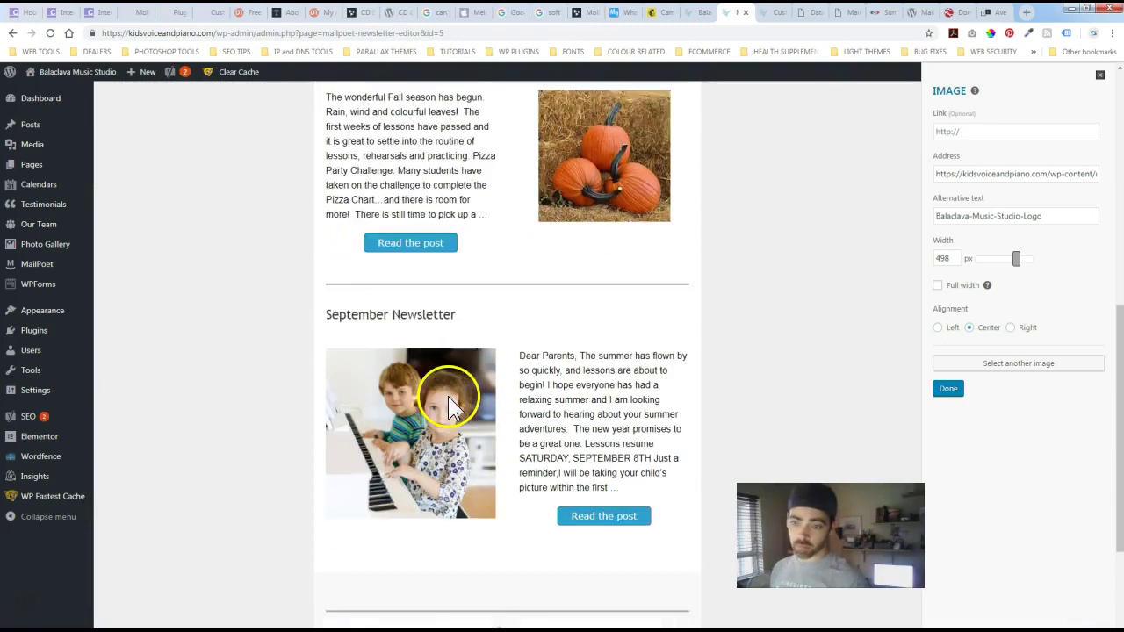
{"action": "scroll", "coordinate": [515, 427], "scroll_direction": "up", "scroll_amount": 2}
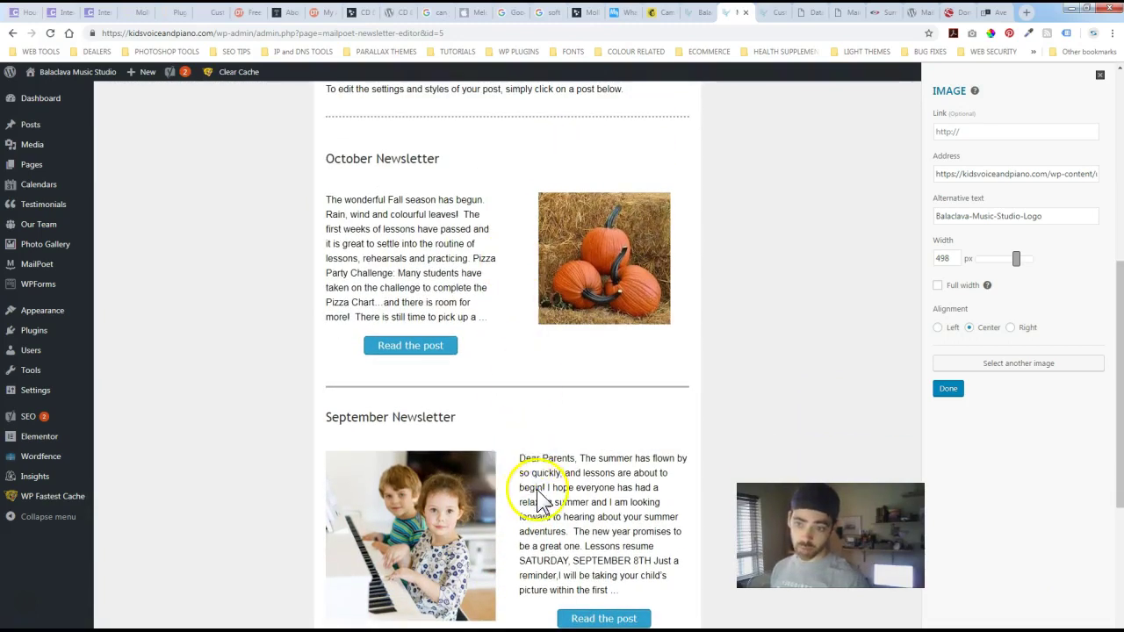
{"action": "scroll", "coordinate": [534, 478], "scroll_direction": "up", "scroll_amount": 1}
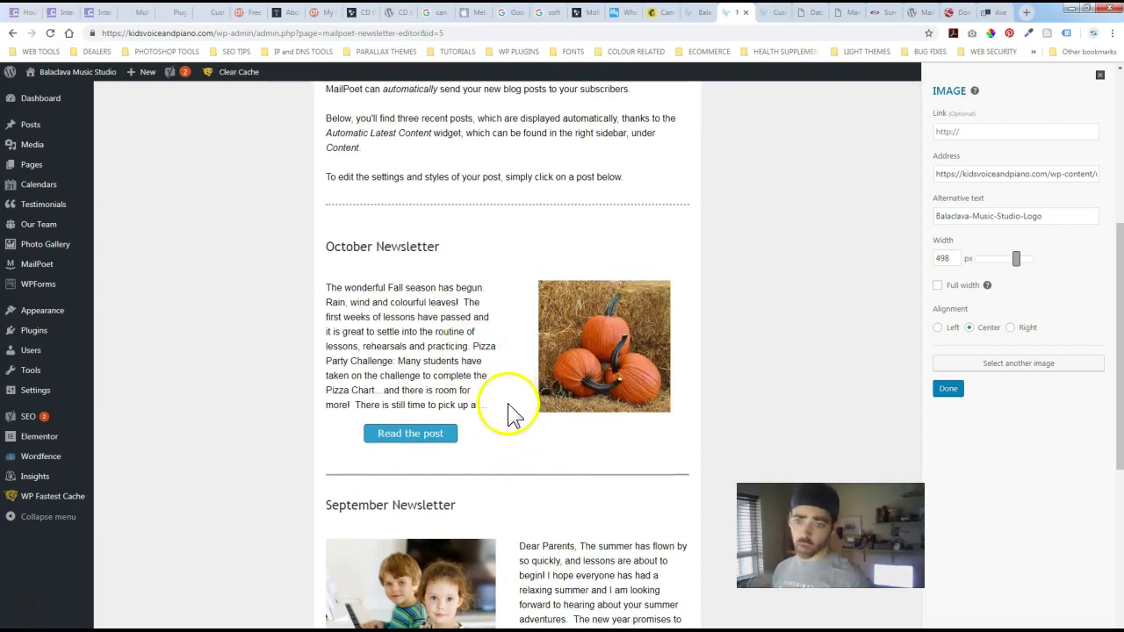
{"action": "scroll", "coordinate": [514, 422], "scroll_direction": "up", "scroll_amount": 2}
{"action": "scroll", "coordinate": [510, 443], "scroll_direction": "up", "scroll_amount": 1}
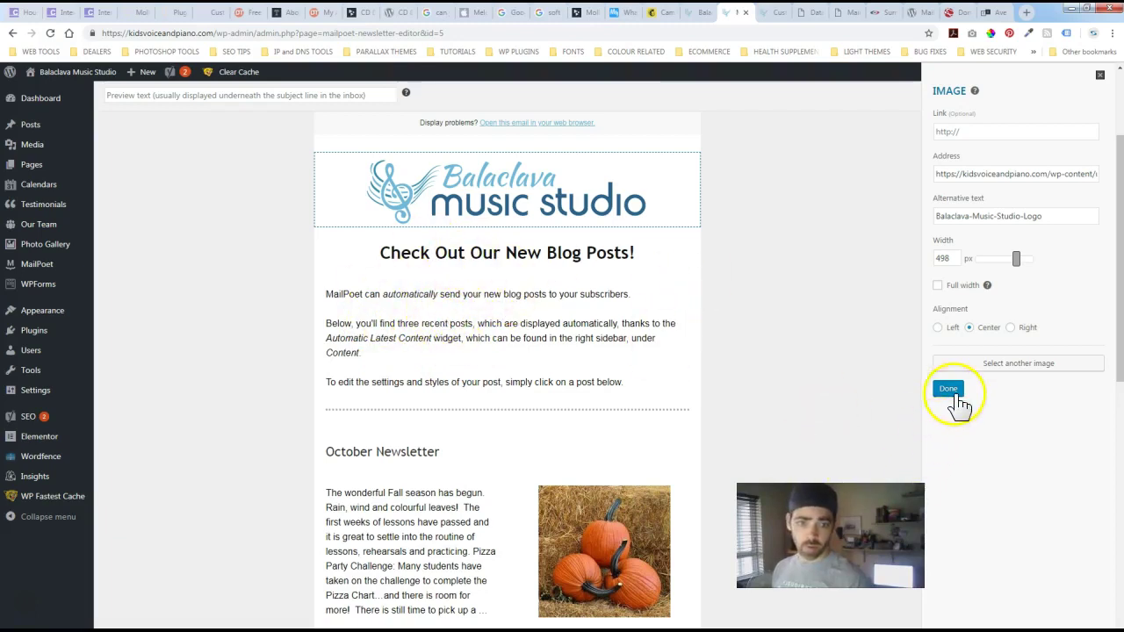
{"action": "left_click", "coordinate": [951, 390]}
{"action": "scroll", "coordinate": [1034, 519], "scroll_direction": "down", "scroll_amount": 6}
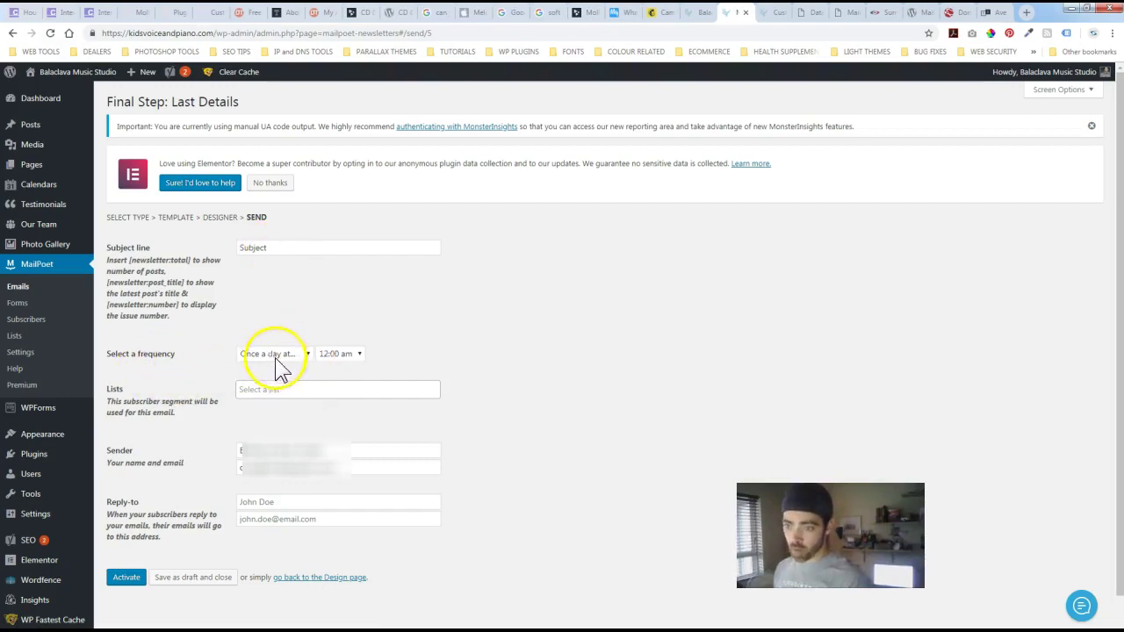
- Pick Balaclava Music Studio List in the Lists field and activate the post-notification email
{"action": "scroll", "coordinate": [298, 375], "scroll_direction": "down", "scroll_amount": 1}
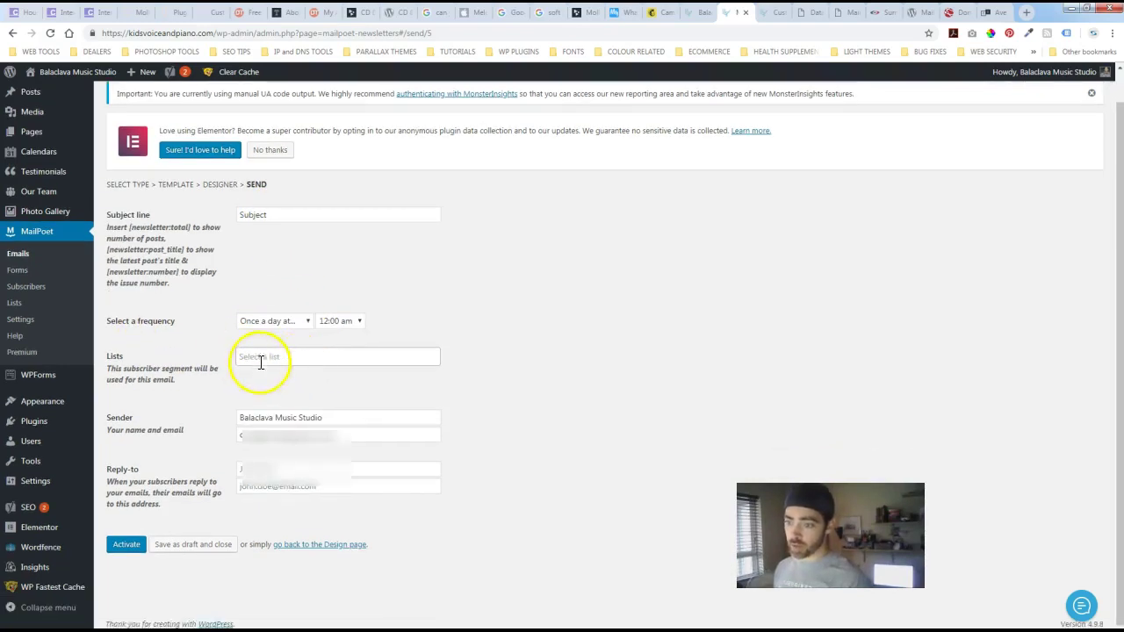
{"action": "left_click", "coordinate": [260, 357]}
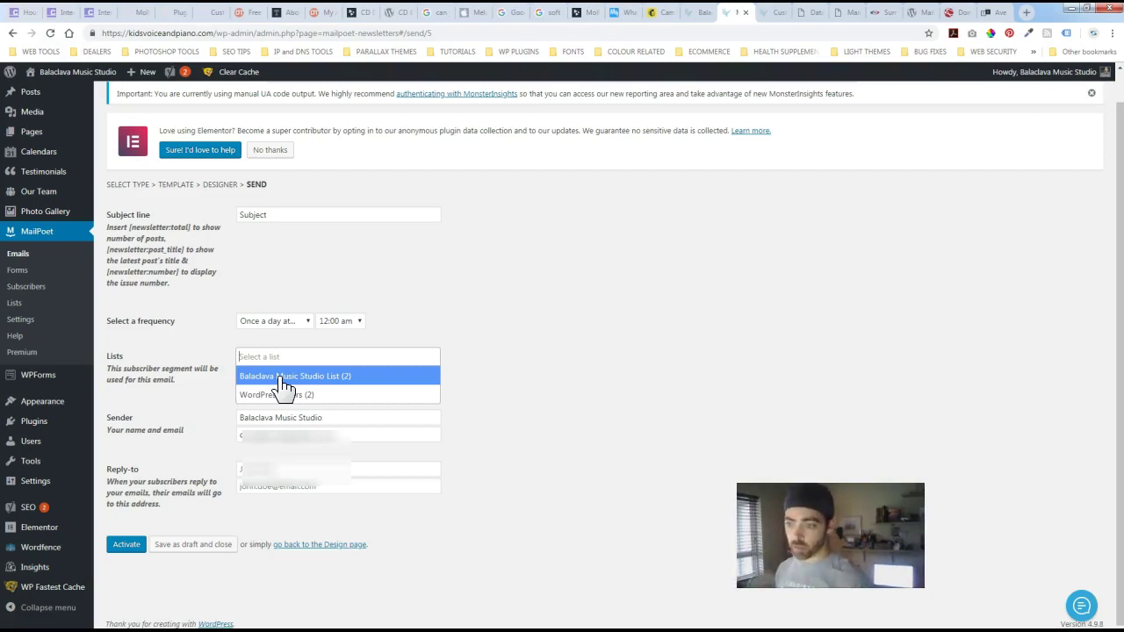
{"action": "left_click", "coordinate": [493, 361]}
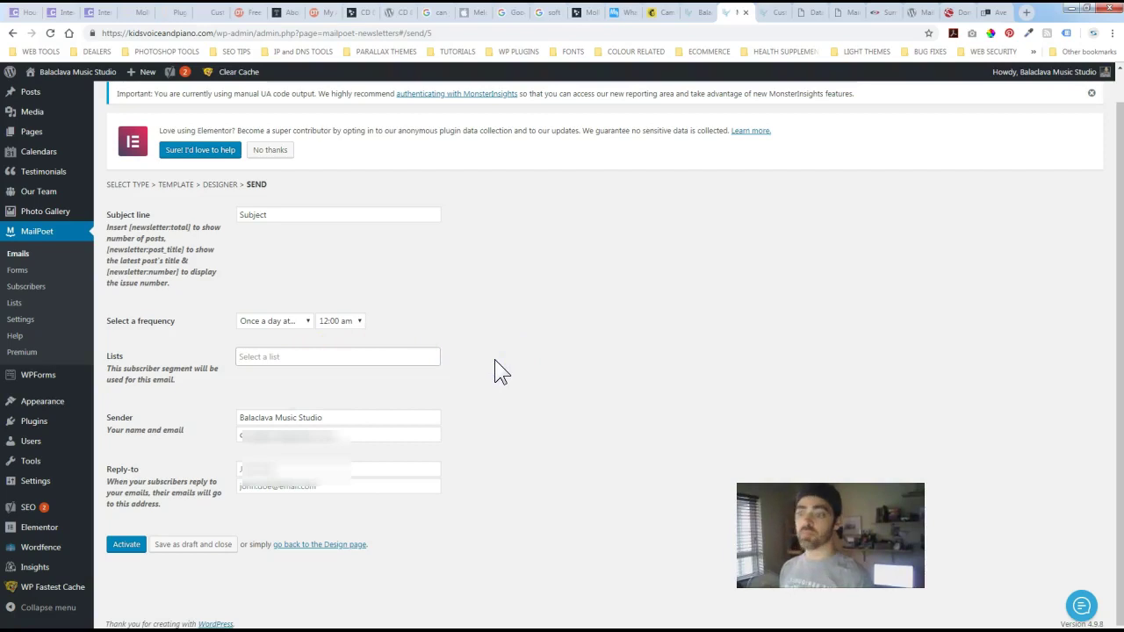
{"action": "left_click", "coordinate": [491, 377]}
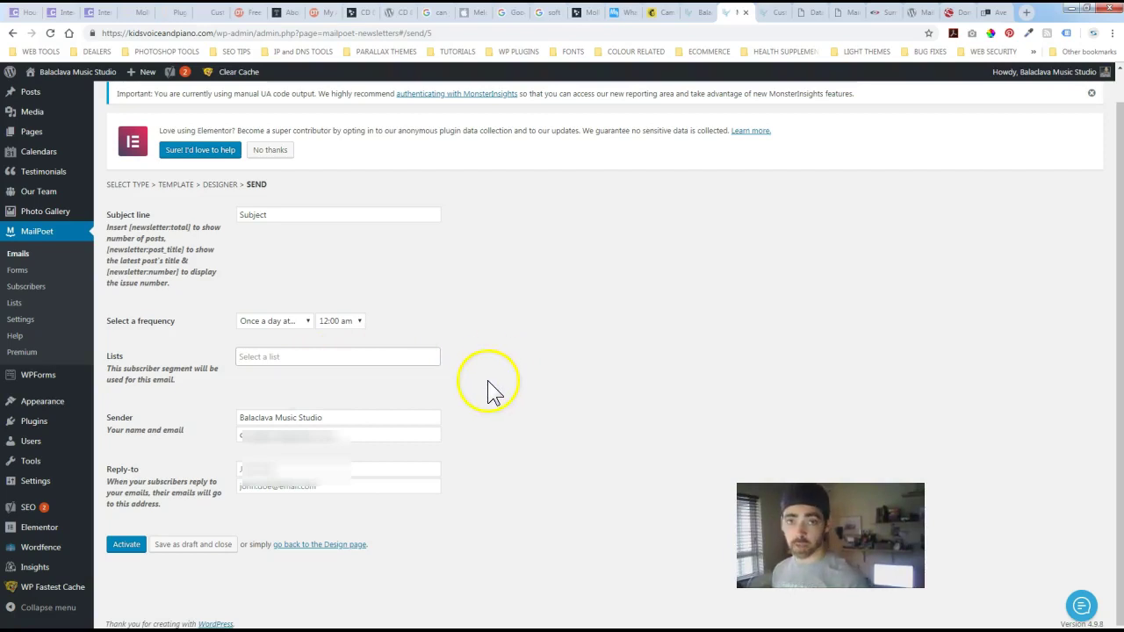
{"action": "left_click", "coordinate": [483, 386]}
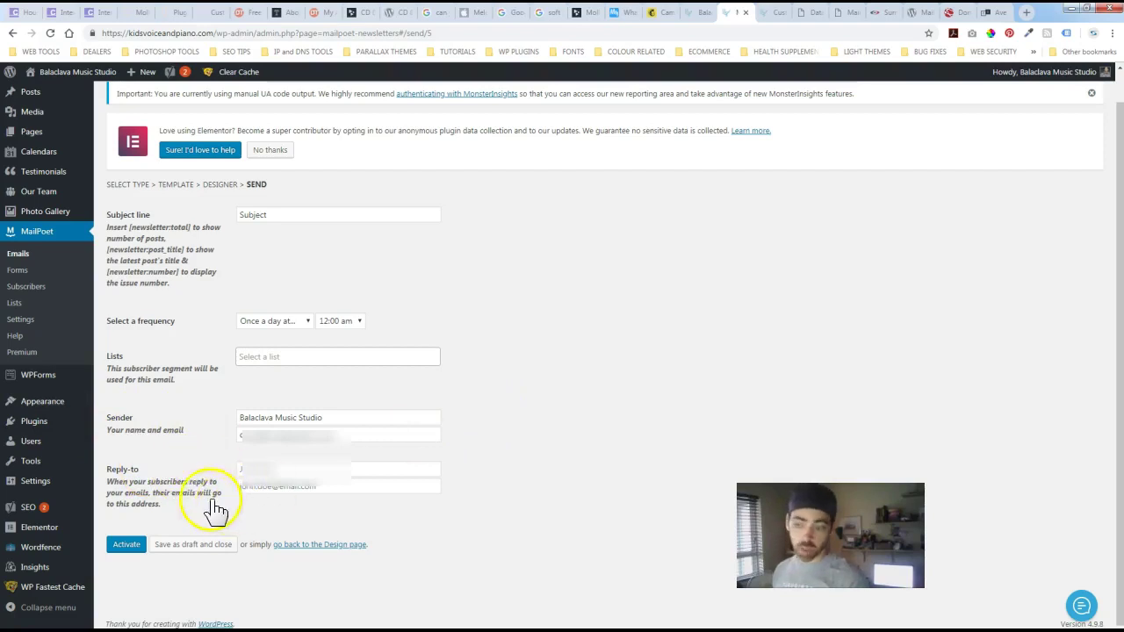
{"action": "left_click", "coordinate": [127, 546]}
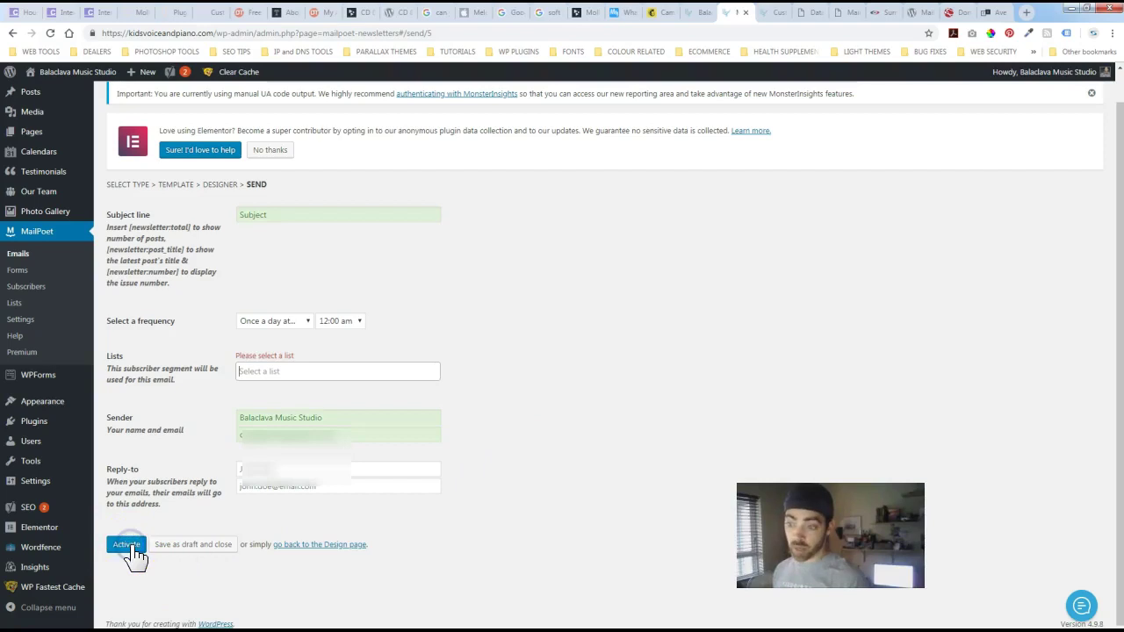
{"action": "left_click", "coordinate": [262, 371]}
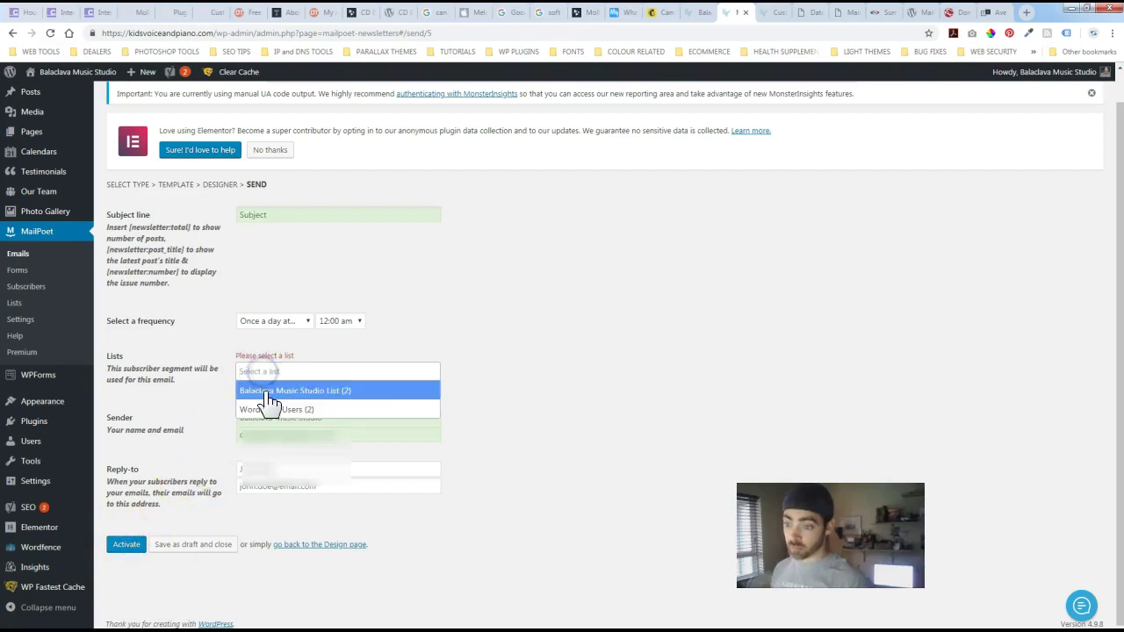
{"action": "left_click", "coordinate": [265, 391]}
{"action": "left_click", "coordinate": [126, 546]}
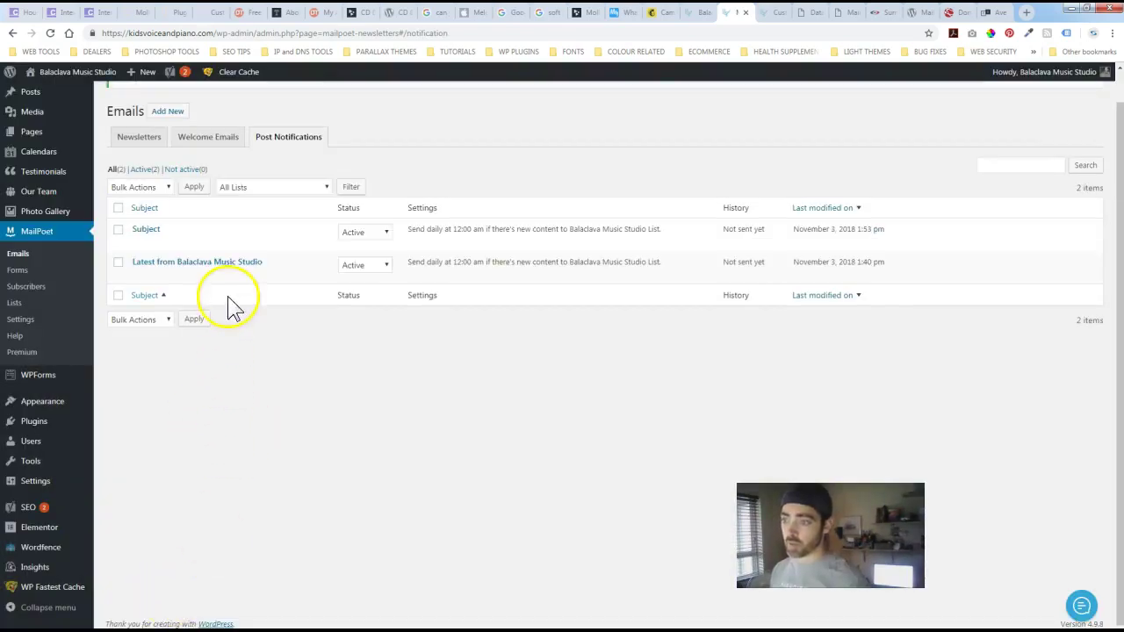
- Trash the 'Subject' post notification so only 'Latest from Balaclava Music Studio' remains
{"action": "mouse_move", "coordinate": [159, 238]}
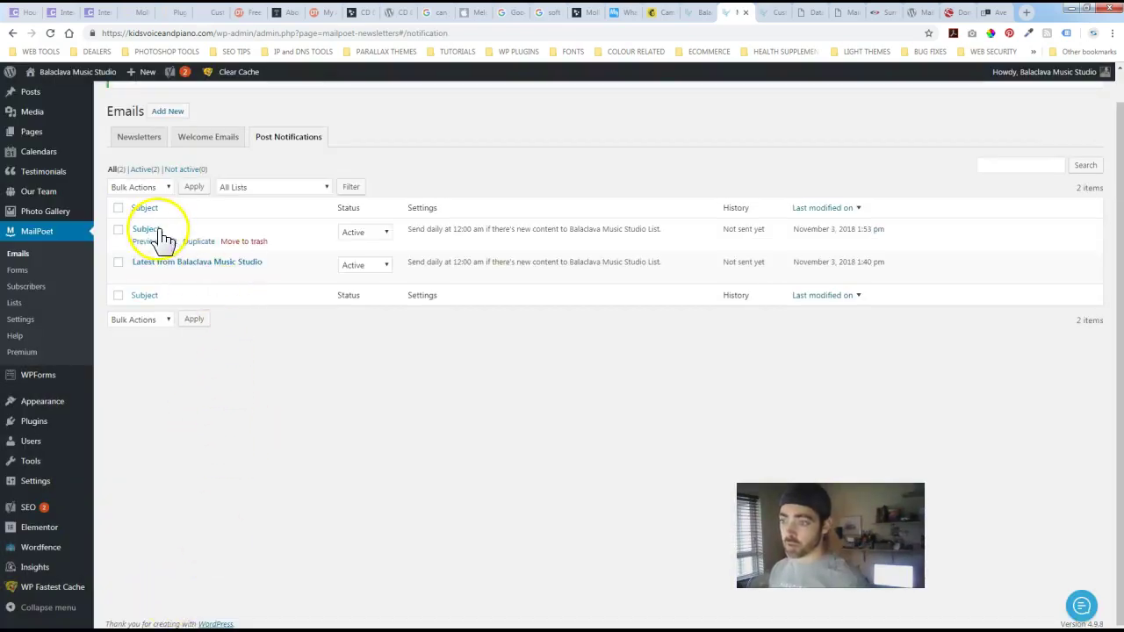
{"action": "left_click", "coordinate": [247, 242]}
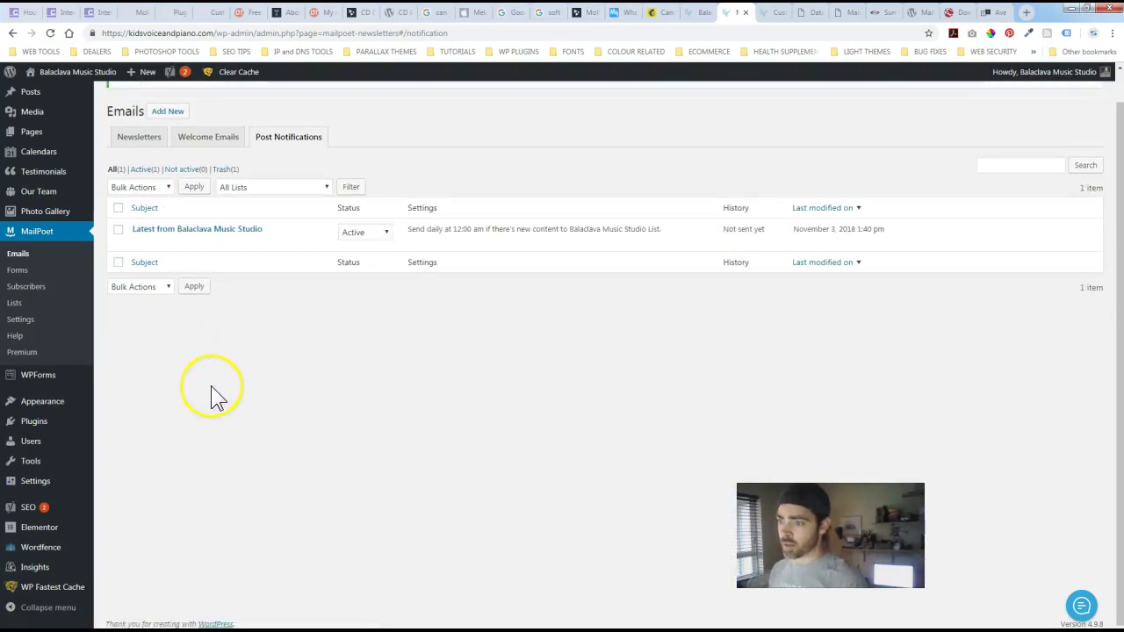
{"action": "left_click", "coordinate": [224, 395]}
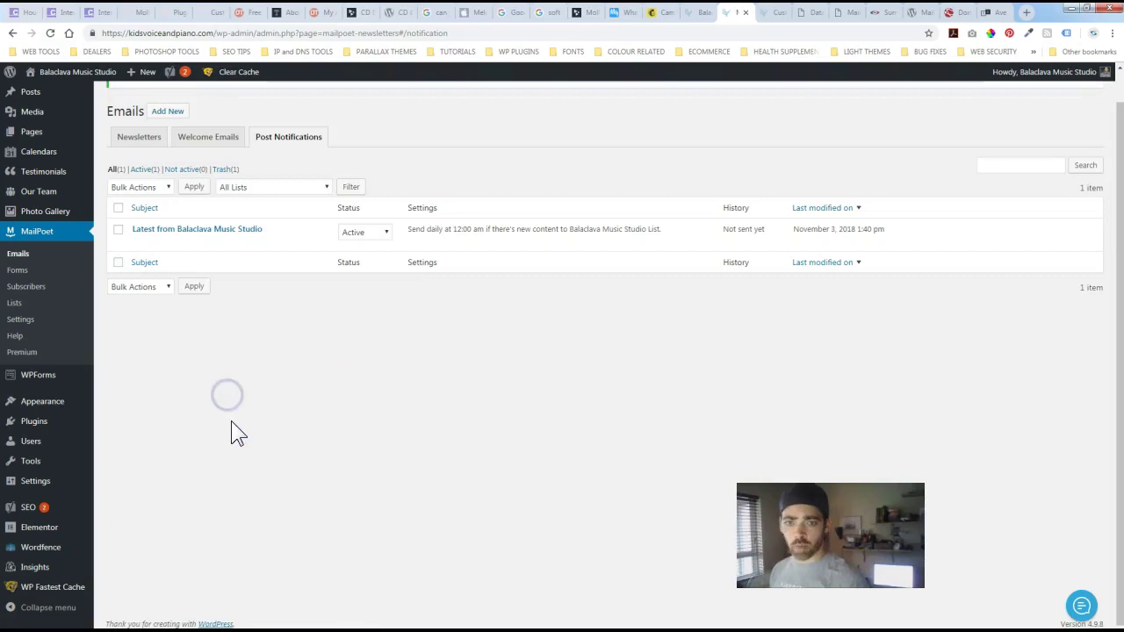
{"action": "left_click", "coordinate": [221, 379]}
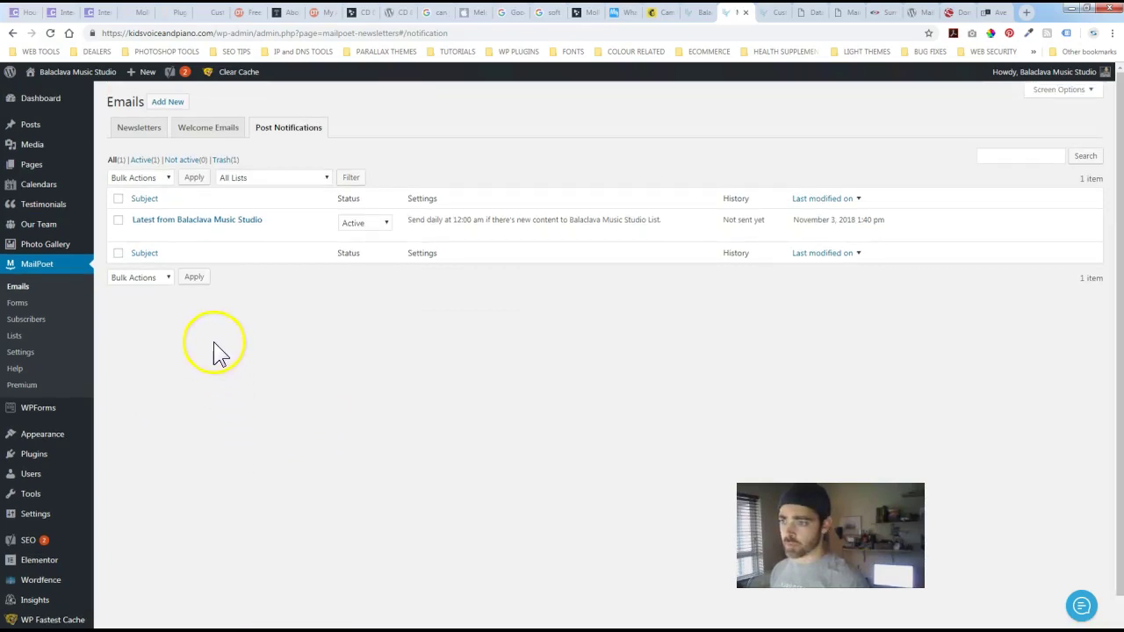
{"action": "left_click", "coordinate": [203, 354]}
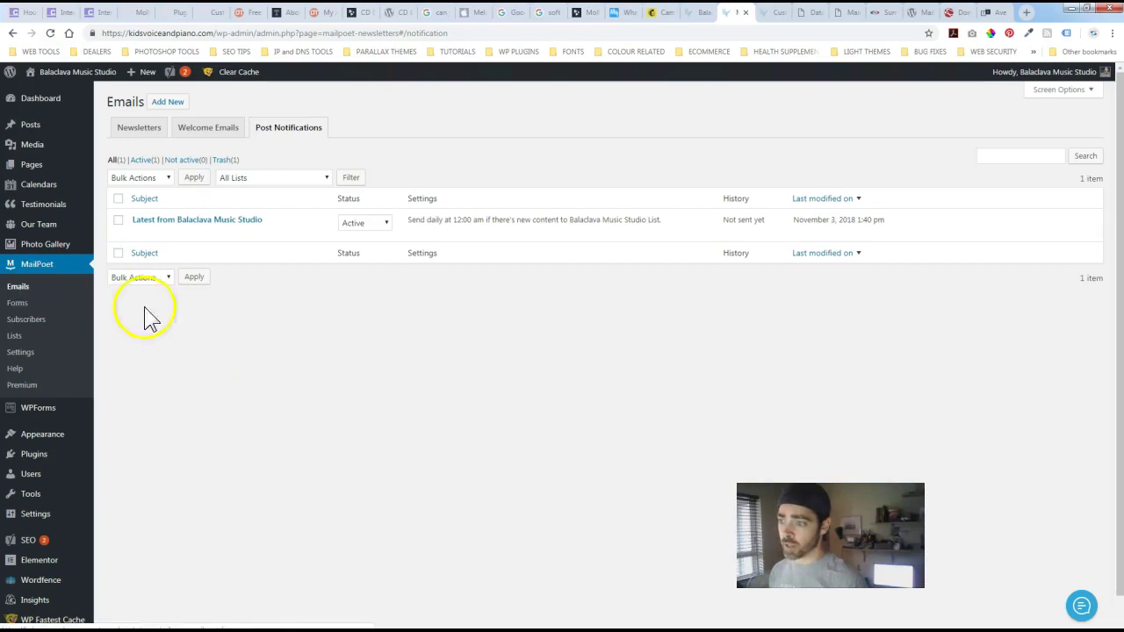
- Create a new standard newsletter in Newsletters based on the Simple Text template
{"action": "left_click", "coordinate": [146, 132]}
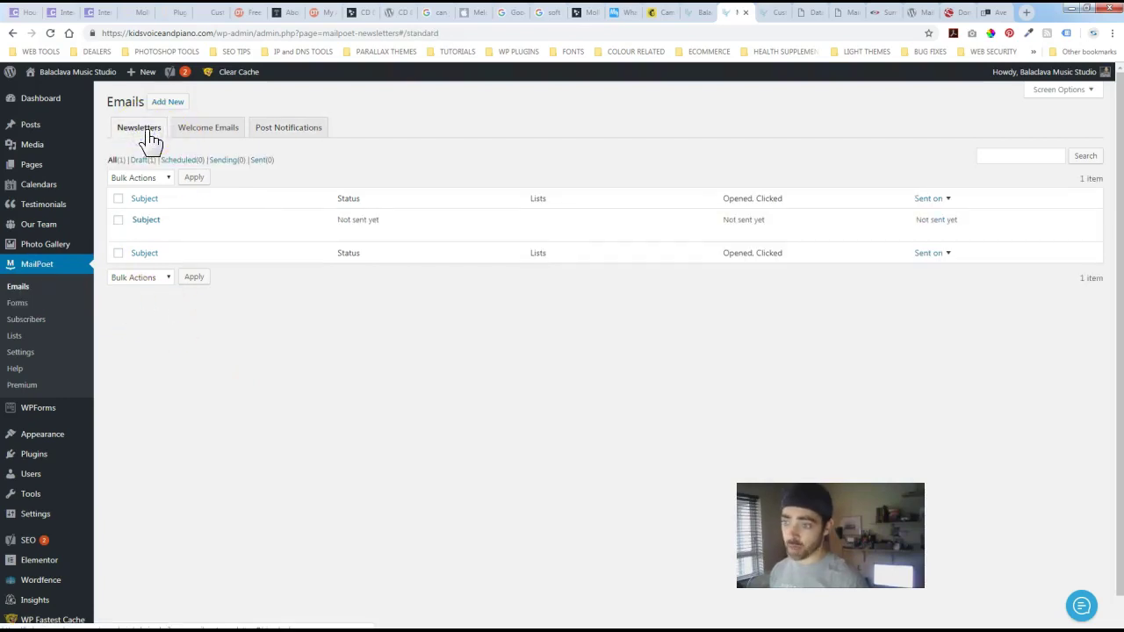
{"action": "left_click", "coordinate": [167, 102]}
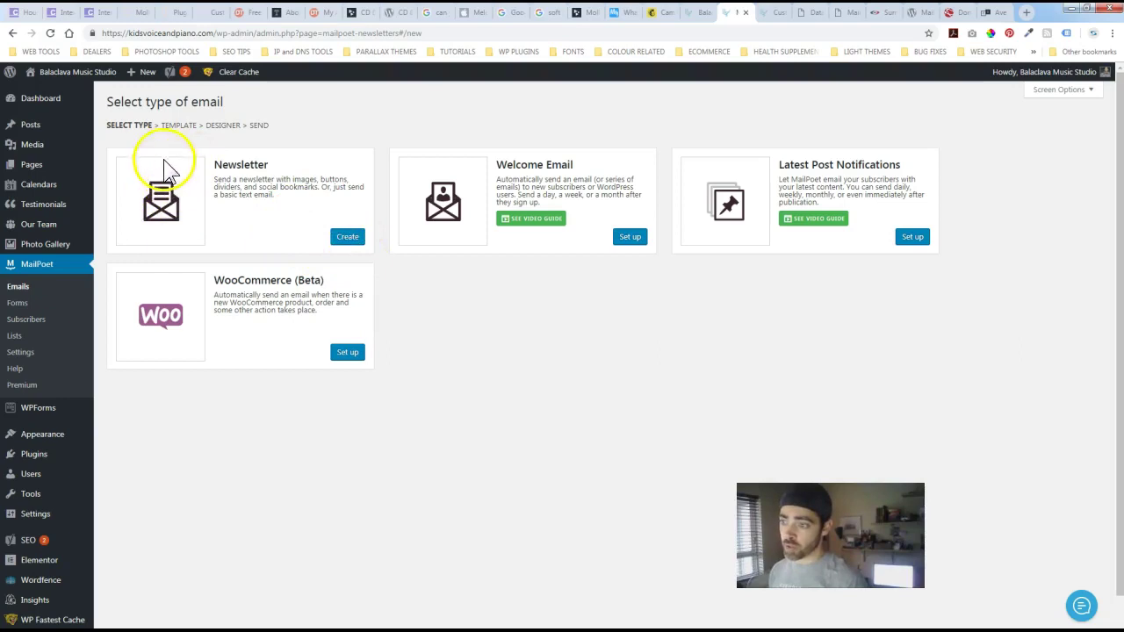
{"action": "left_click", "coordinate": [347, 237]}
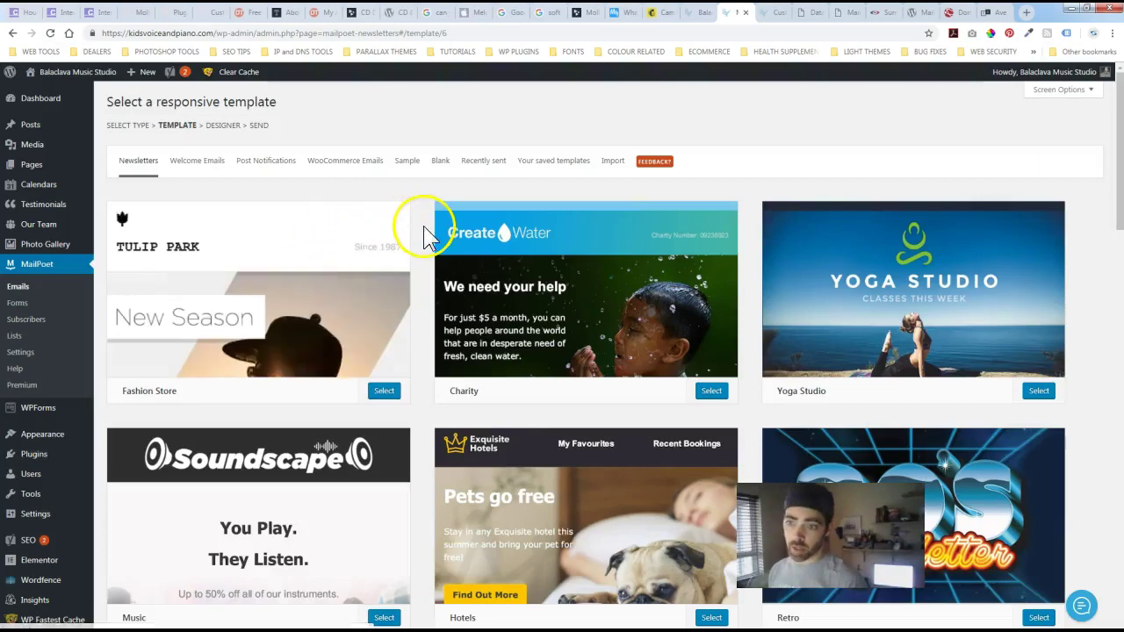
{"action": "scroll", "coordinate": [430, 268], "scroll_direction": "down", "scroll_amount": 10}
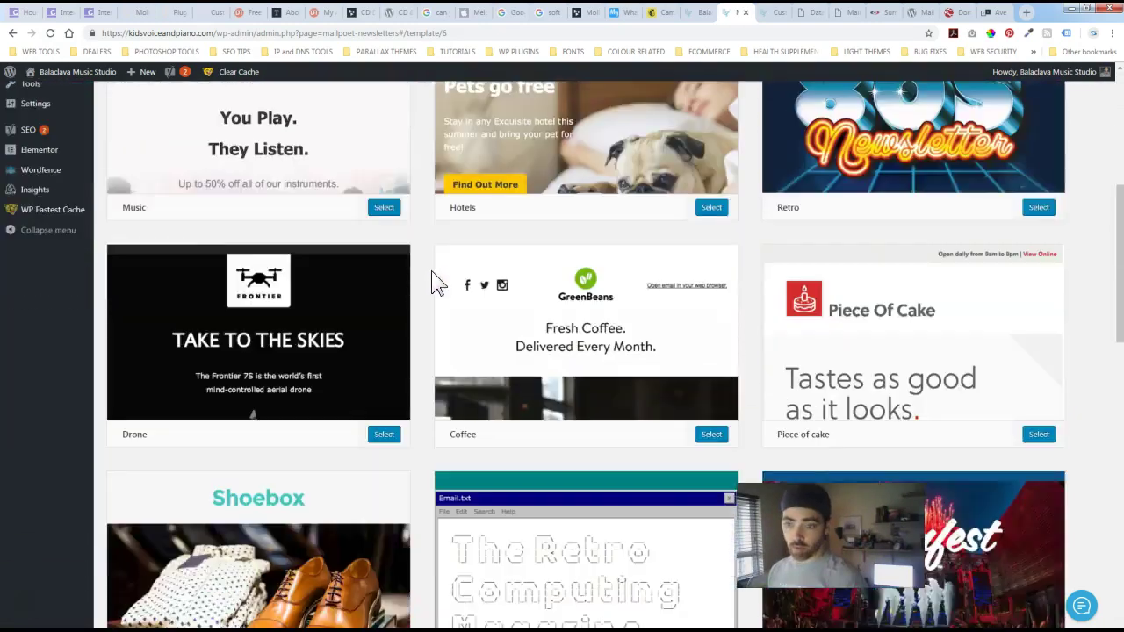
{"action": "scroll", "coordinate": [435, 298], "scroll_direction": "down", "scroll_amount": 5}
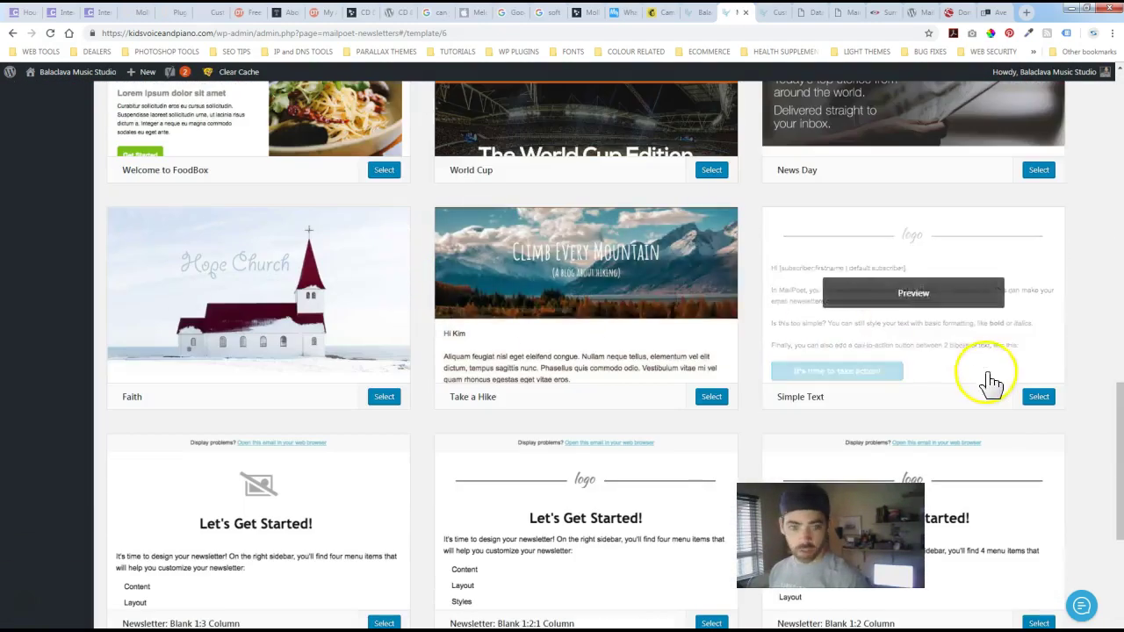
{"action": "left_click", "coordinate": [1039, 398]}
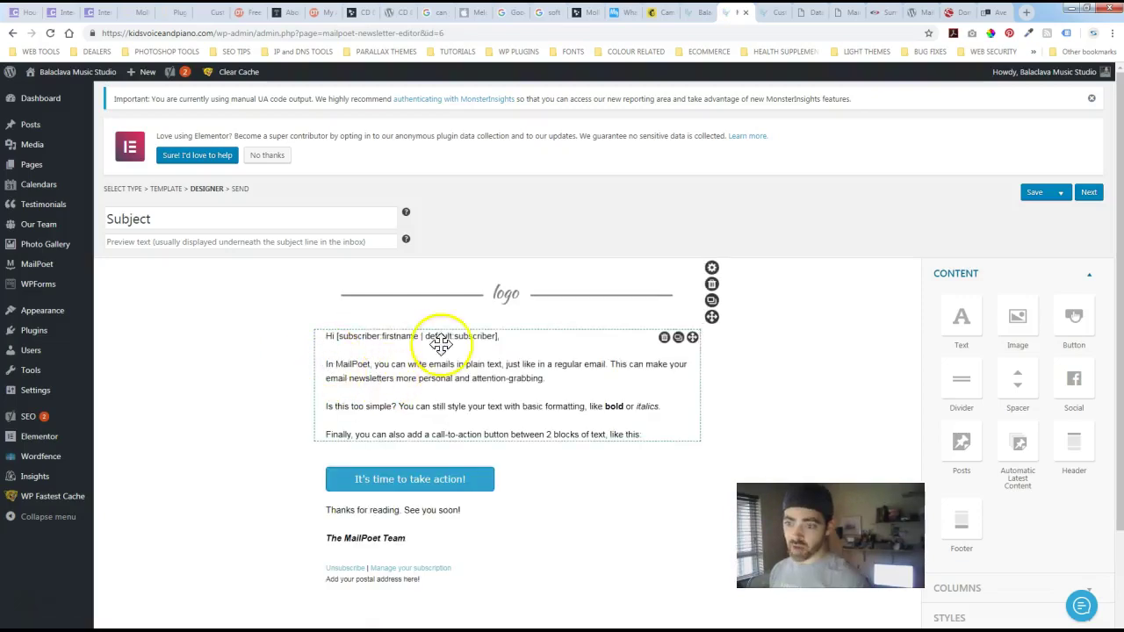
- Replace the header placeholder with the Balaclava Music Studio logo, centred at 498 px wide
{"action": "left_click", "coordinate": [507, 297]}
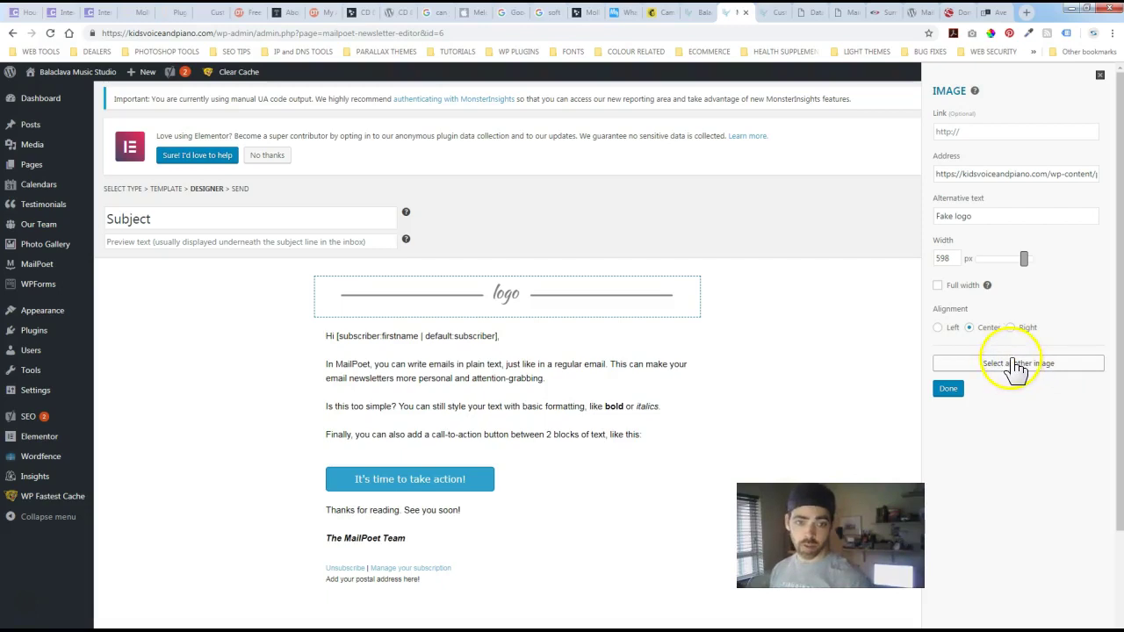
{"action": "left_click", "coordinate": [1009, 363]}
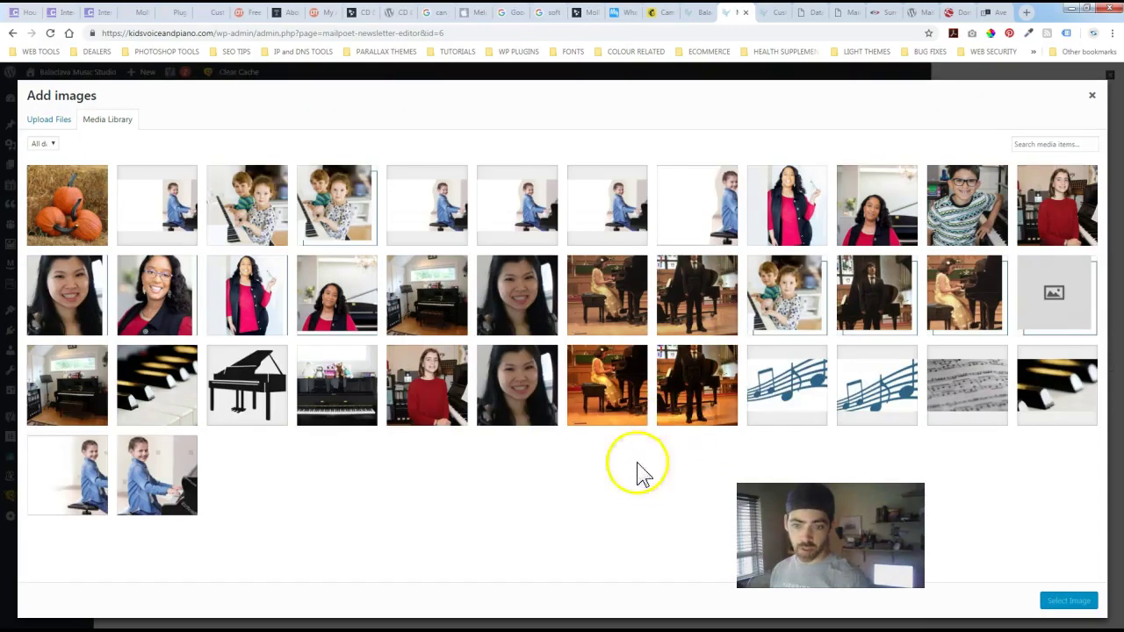
{"action": "left_click", "coordinate": [672, 478]}
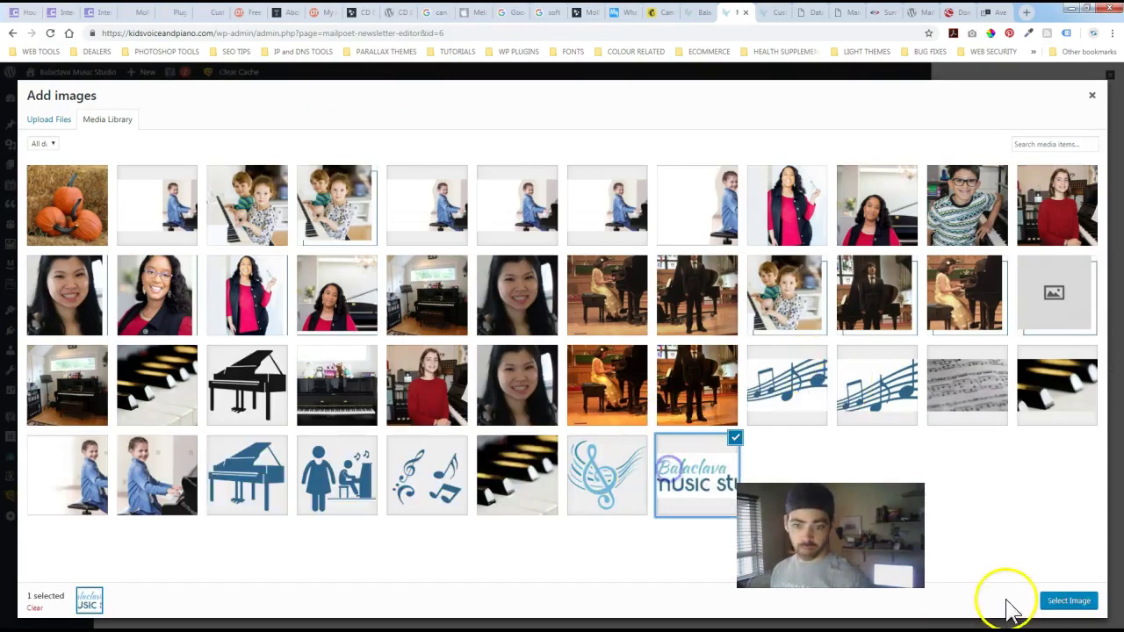
{"action": "left_click", "coordinate": [1063, 602]}
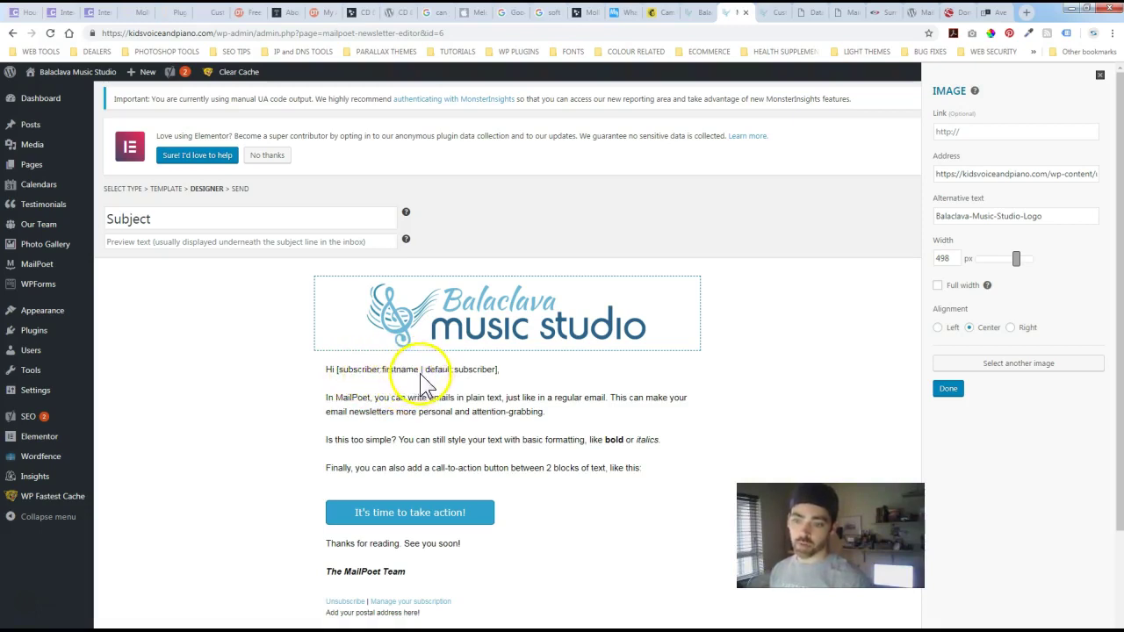
{"action": "scroll", "coordinate": [377, 426], "scroll_direction": "down", "scroll_amount": 1}
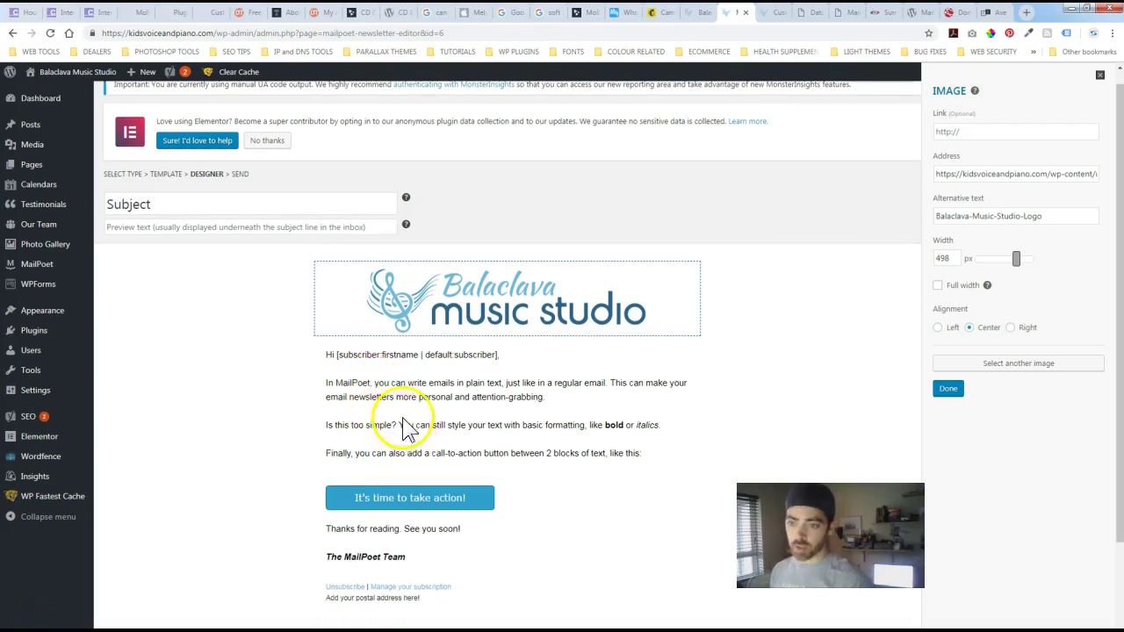
{"action": "scroll", "coordinate": [409, 430], "scroll_direction": "down", "scroll_amount": 2}
- Add a divider block between the intro text and the button
{"action": "left_click", "coordinate": [497, 295]}
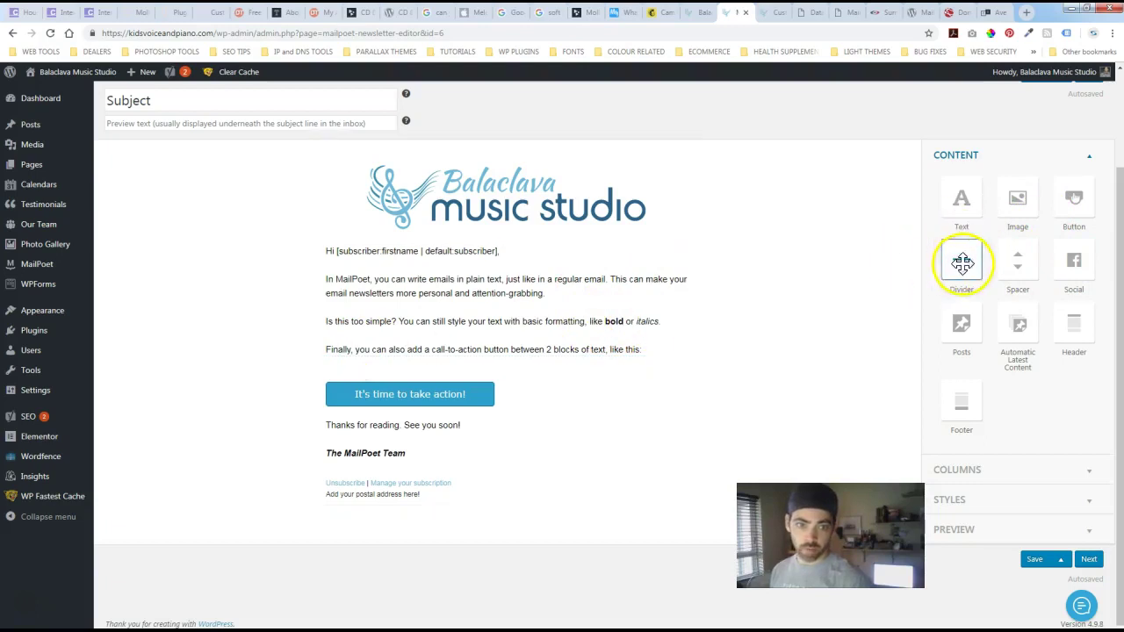
{"action": "left_click_drag", "start_coordinate": [939, 257], "coordinate": [422, 362]}
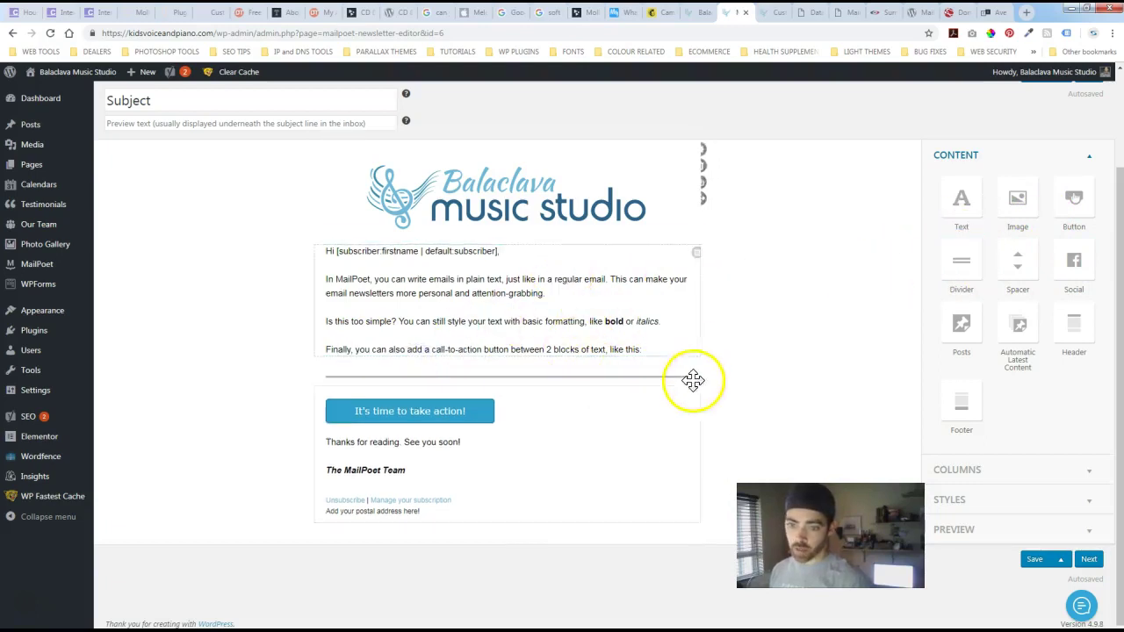
{"action": "left_click", "coordinate": [623, 380]}
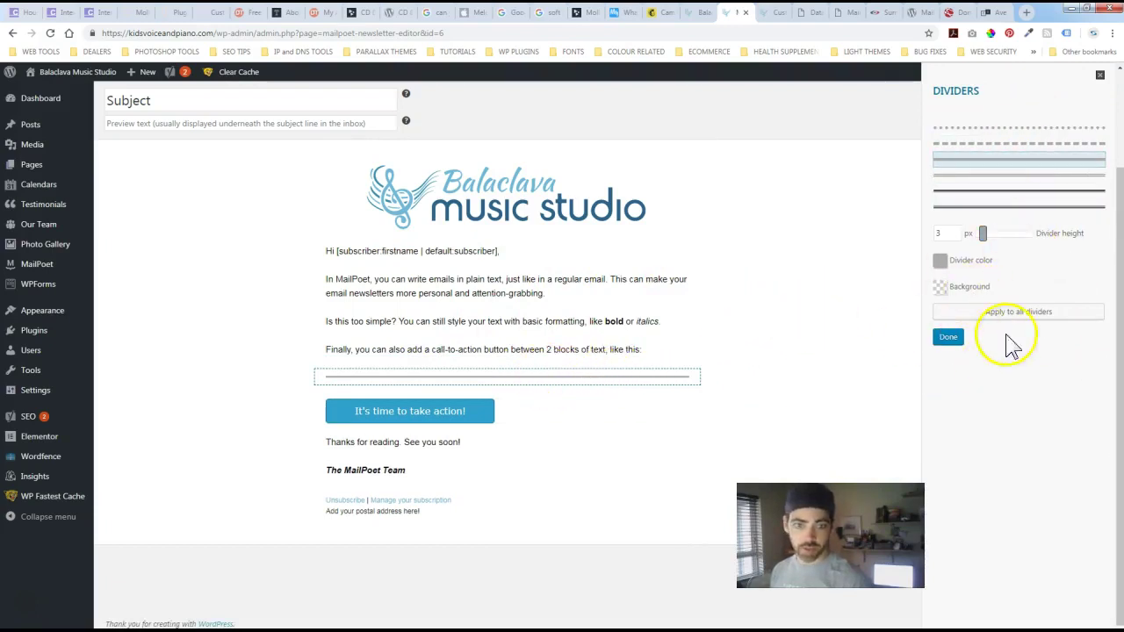
{"action": "left_click", "coordinate": [948, 339]}
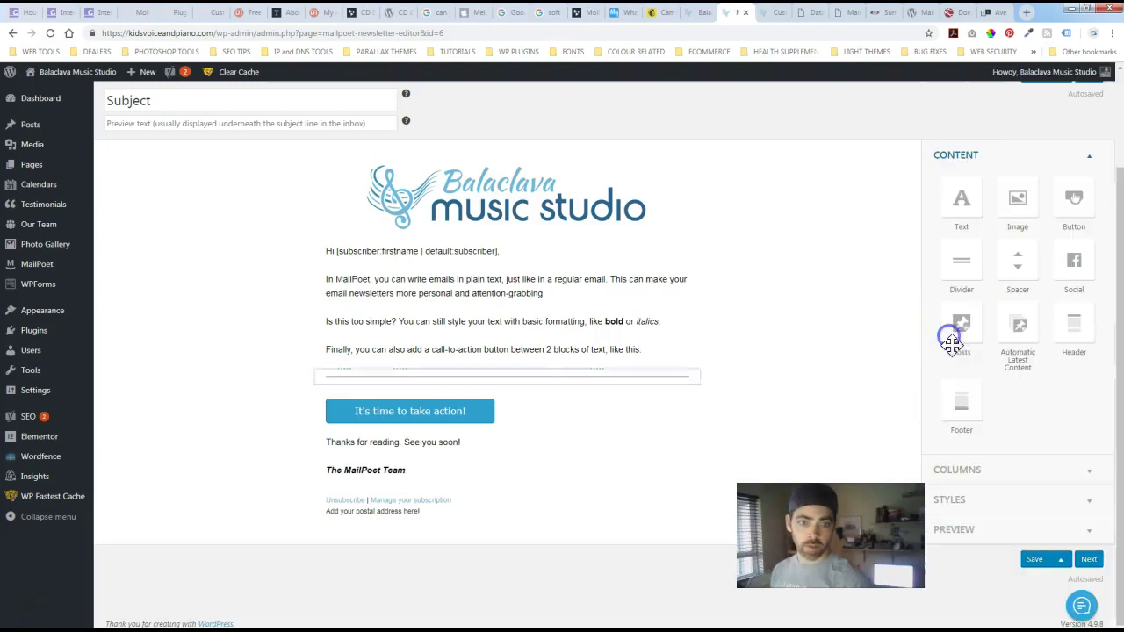
- Insert the photo of two children at a piano, then a Button block below it
{"action": "left_click_drag", "start_coordinate": [1018, 197], "coordinate": [431, 364]}
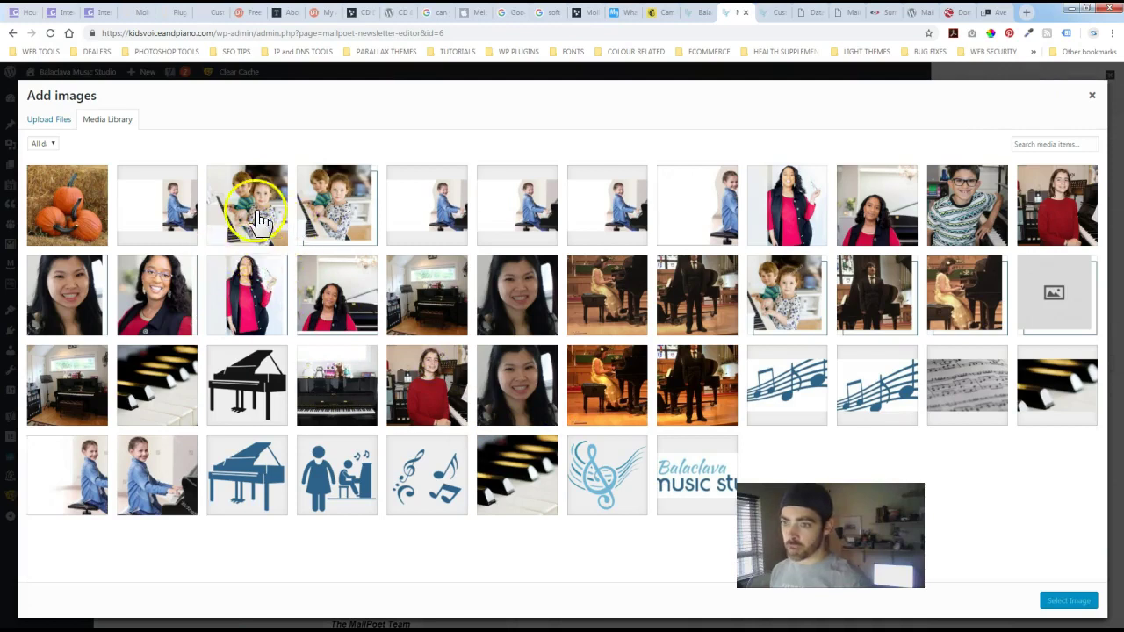
{"action": "left_click", "coordinate": [252, 216]}
{"action": "left_click", "coordinate": [1067, 601]}
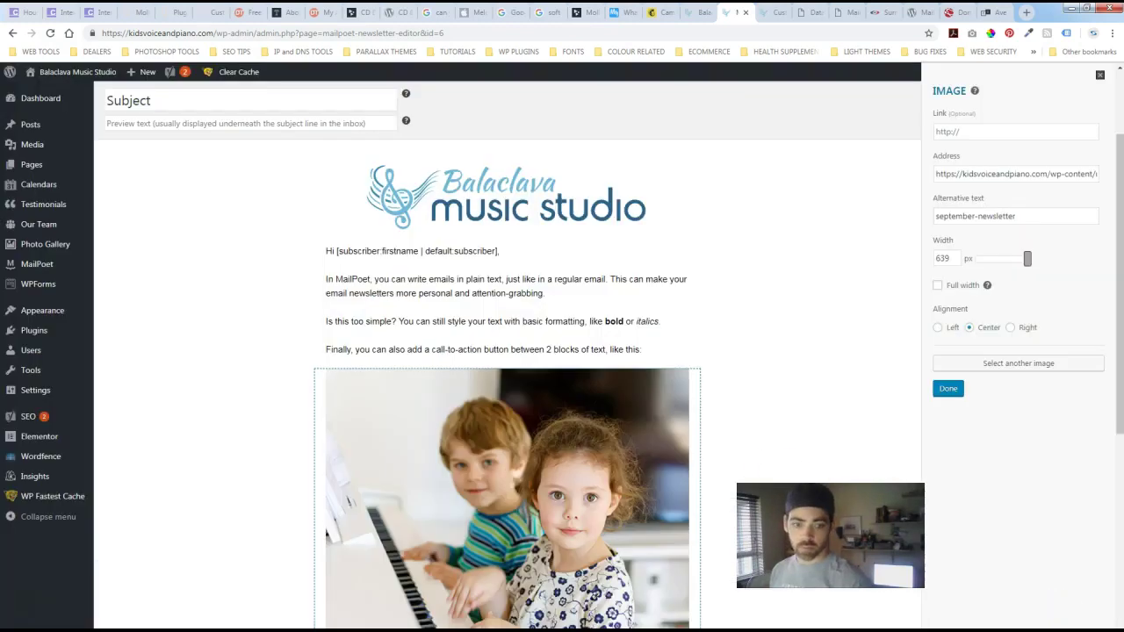
{"action": "scroll", "coordinate": [634, 409], "scroll_direction": "down", "scroll_amount": 4}
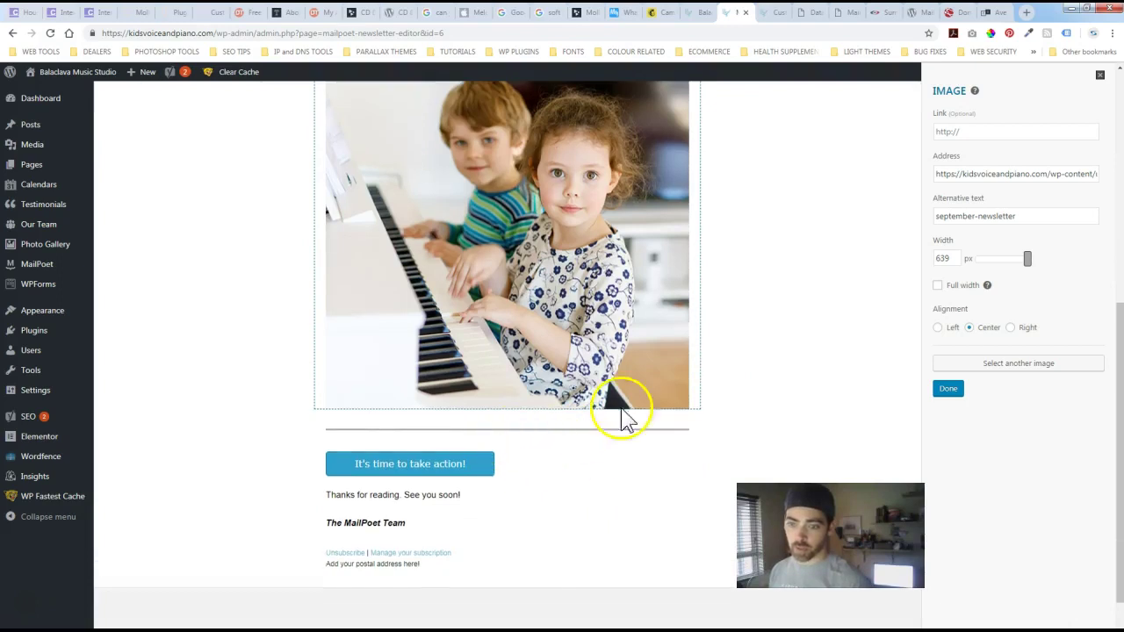
{"action": "left_click", "coordinate": [946, 386]}
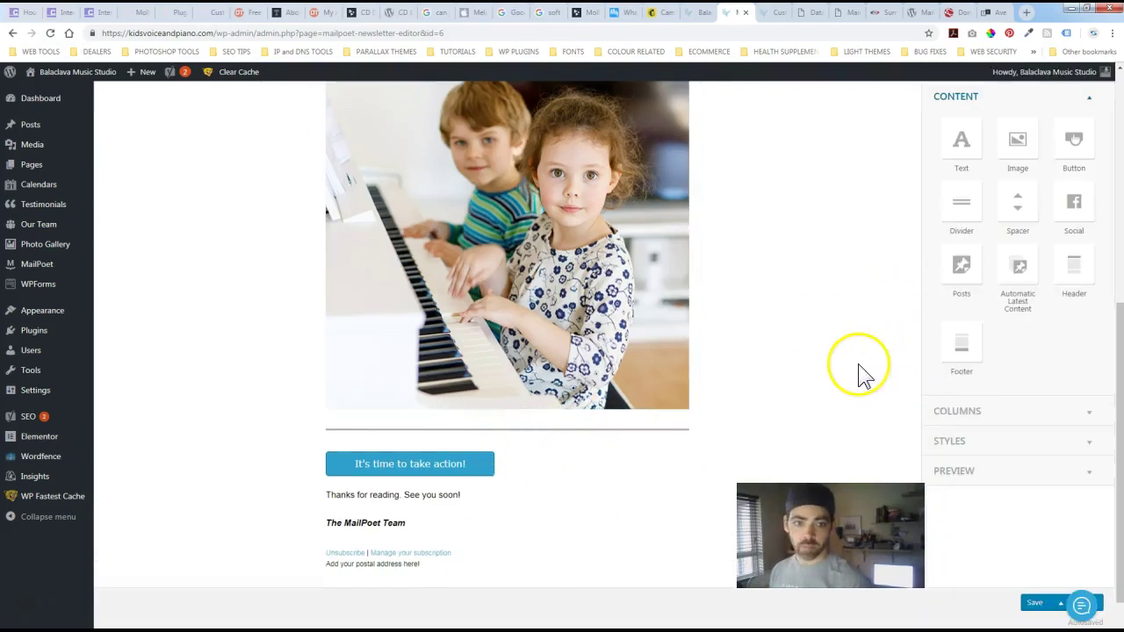
{"action": "left_click_drag", "start_coordinate": [1074, 141], "coordinate": [432, 411]}
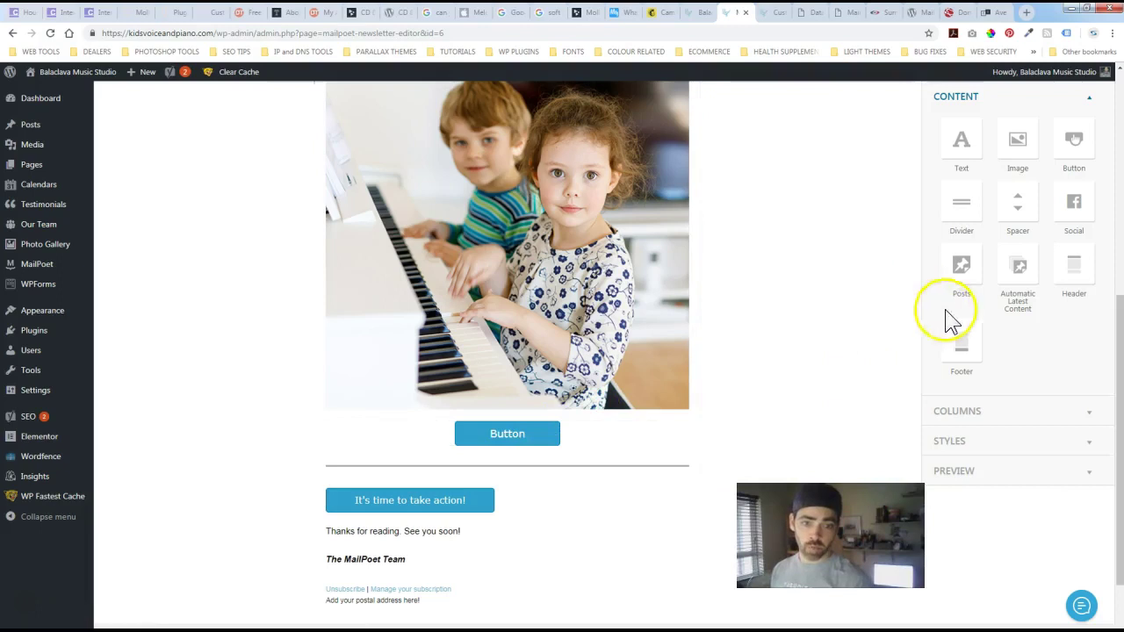
- Add a '2 columns' row below the new button
{"action": "left_click", "coordinate": [978, 410]}
{"action": "left_click_drag", "start_coordinate": [1018, 169], "coordinate": [565, 459]}
{"action": "scroll", "coordinate": [423, 451], "scroll_direction": "down", "scroll_amount": 1}
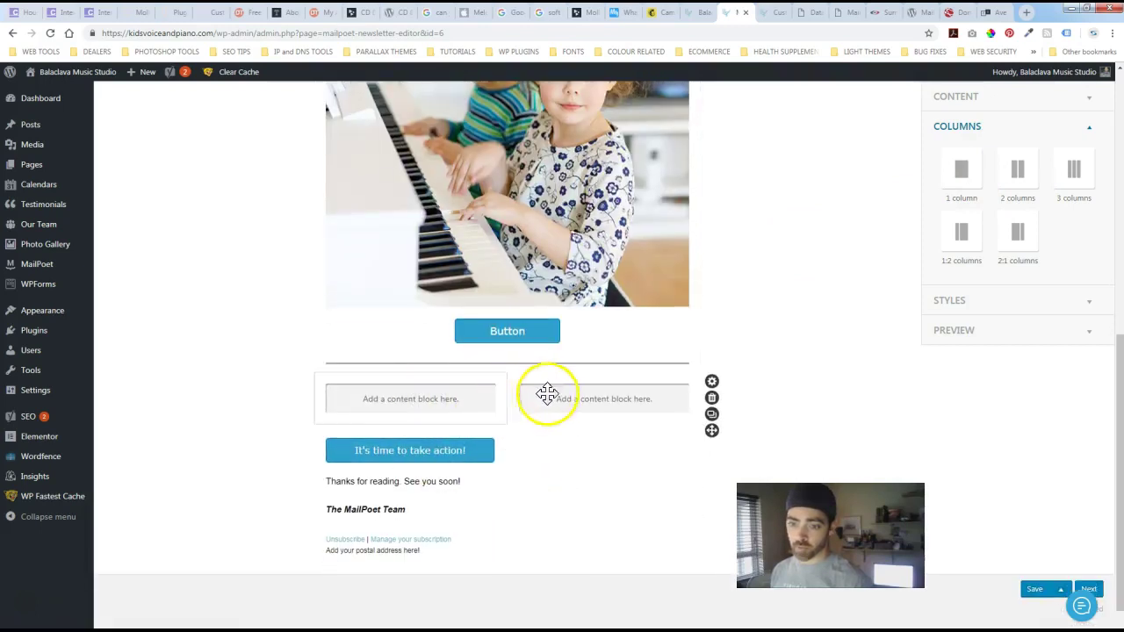
- Fill the left column with a Text block and the right with the woman-at-grand-piano photo
{"action": "left_click", "coordinate": [957, 97]}
{"action": "left_click_drag", "start_coordinate": [943, 153], "coordinate": [391, 395]}
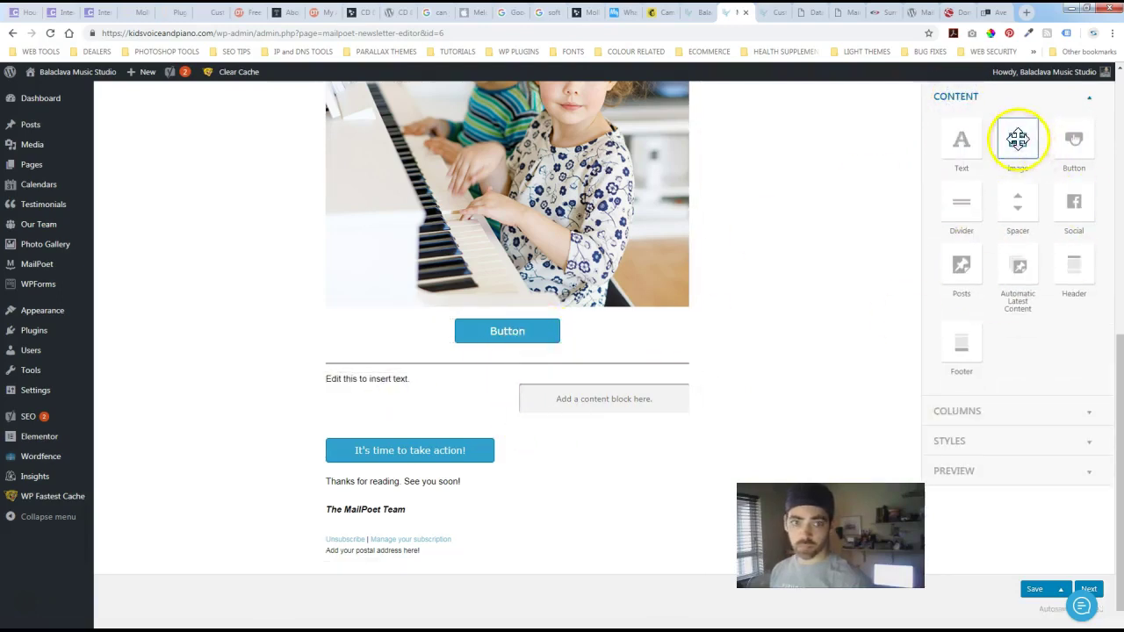
{"action": "left_click_drag", "start_coordinate": [1016, 138], "coordinate": [605, 392]}
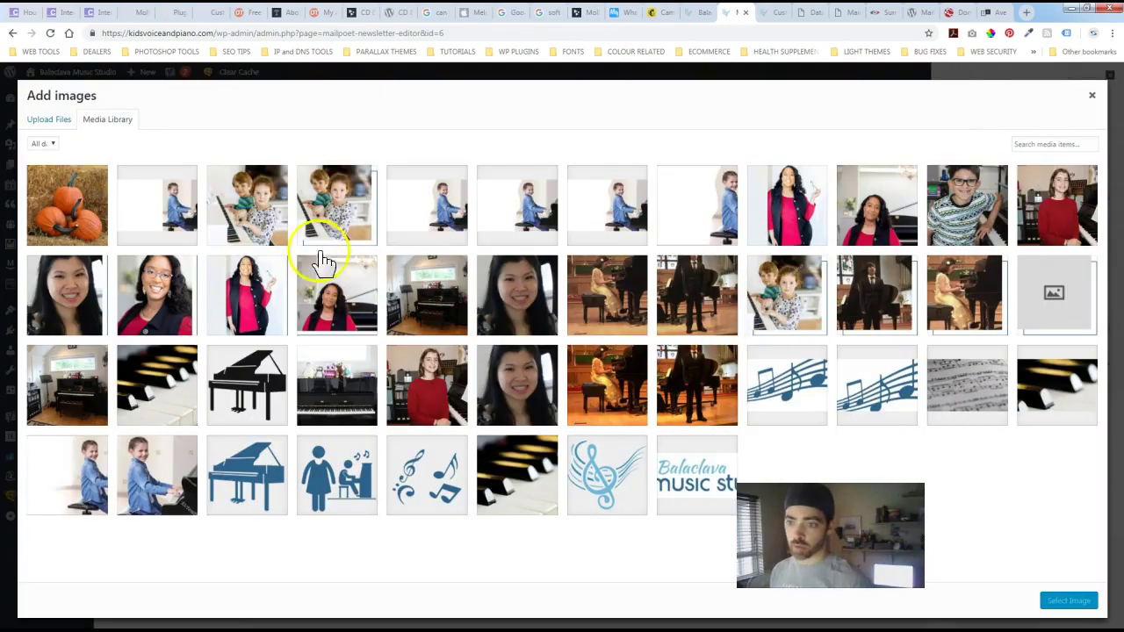
{"action": "left_click", "coordinate": [865, 219]}
{"action": "left_click", "coordinate": [1058, 601]}
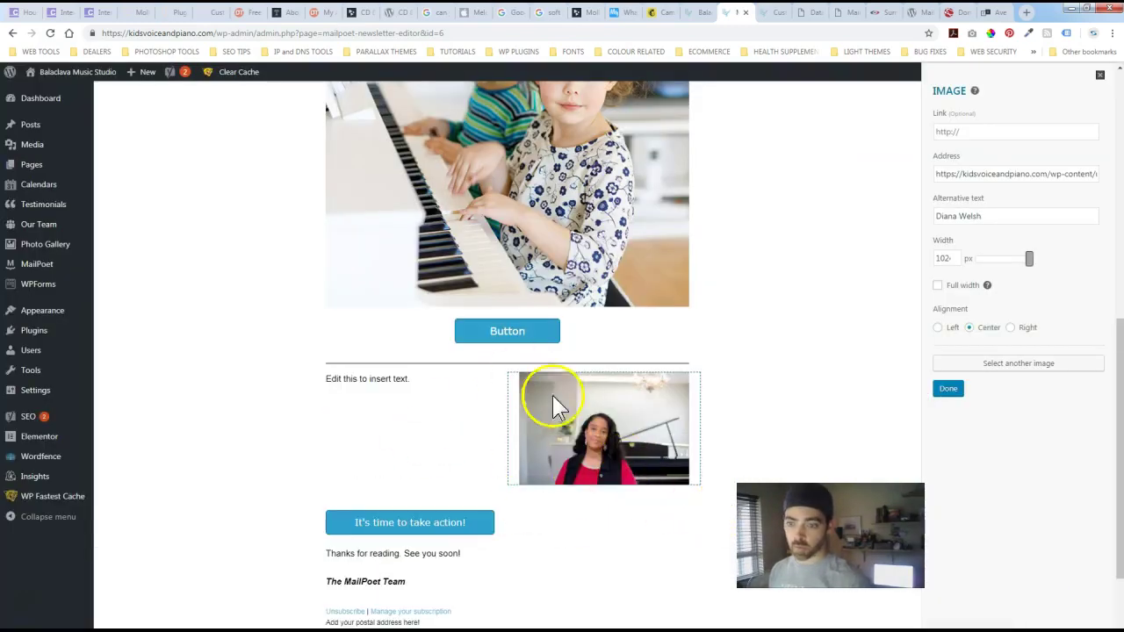
{"action": "scroll", "coordinate": [526, 501], "scroll_direction": "down", "scroll_amount": 2}
{"action": "scroll", "coordinate": [536, 495], "scroll_direction": "up", "scroll_amount": 1}
{"action": "scroll", "coordinate": [562, 479], "scroll_direction": "up", "scroll_amount": 4}
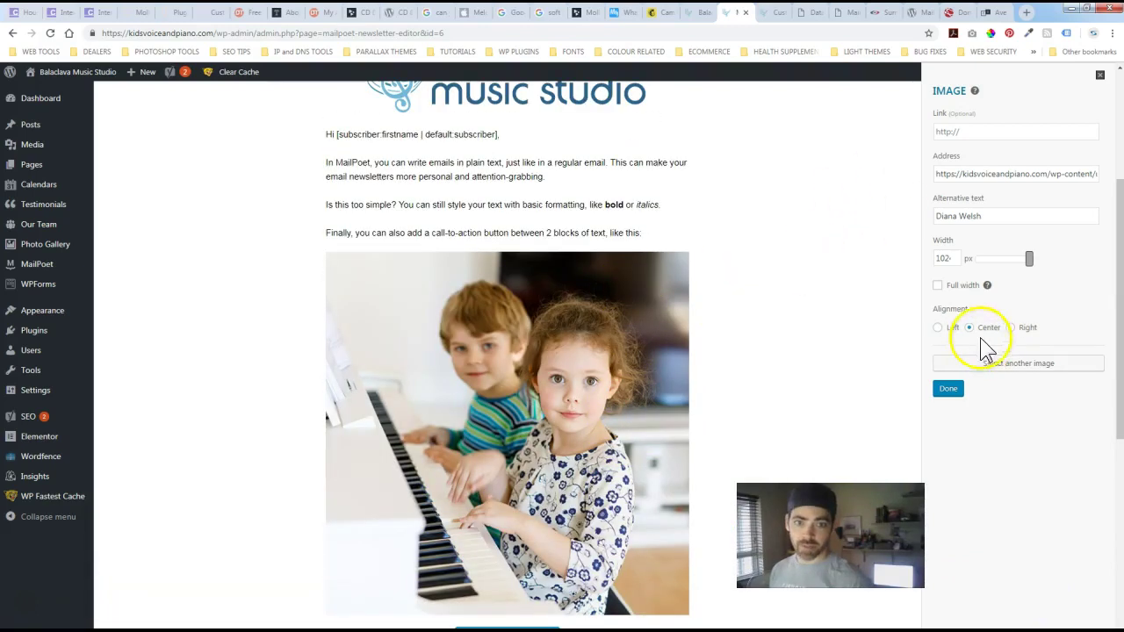
{"action": "left_click", "coordinate": [948, 391]}
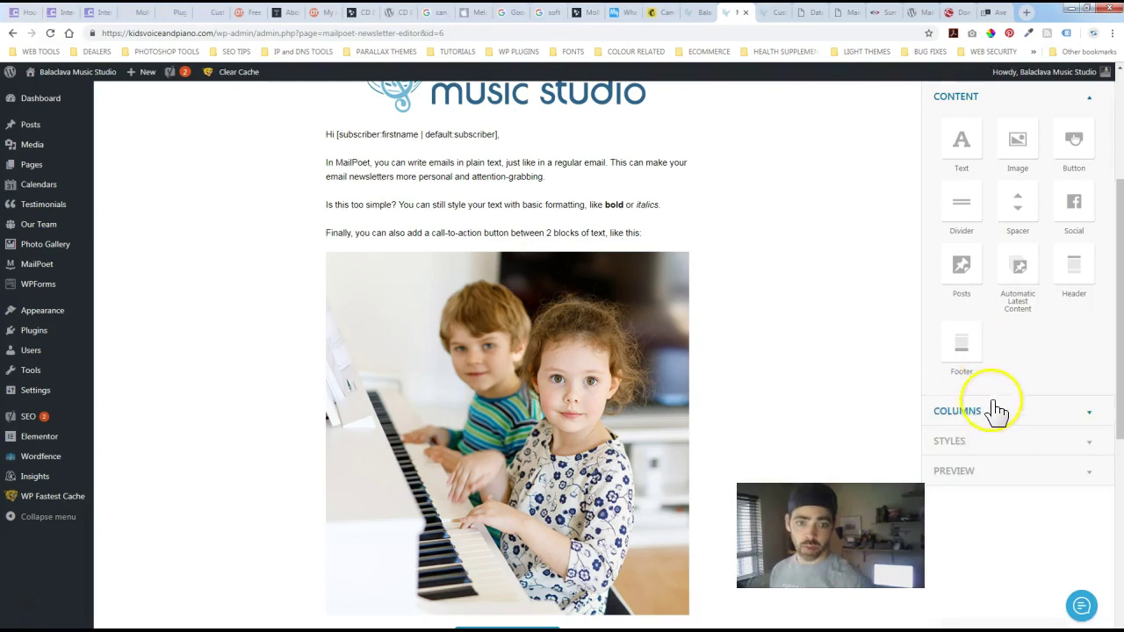
- Review the newsletter in the View in browser preview, then close it
{"action": "left_click", "coordinate": [966, 473]}
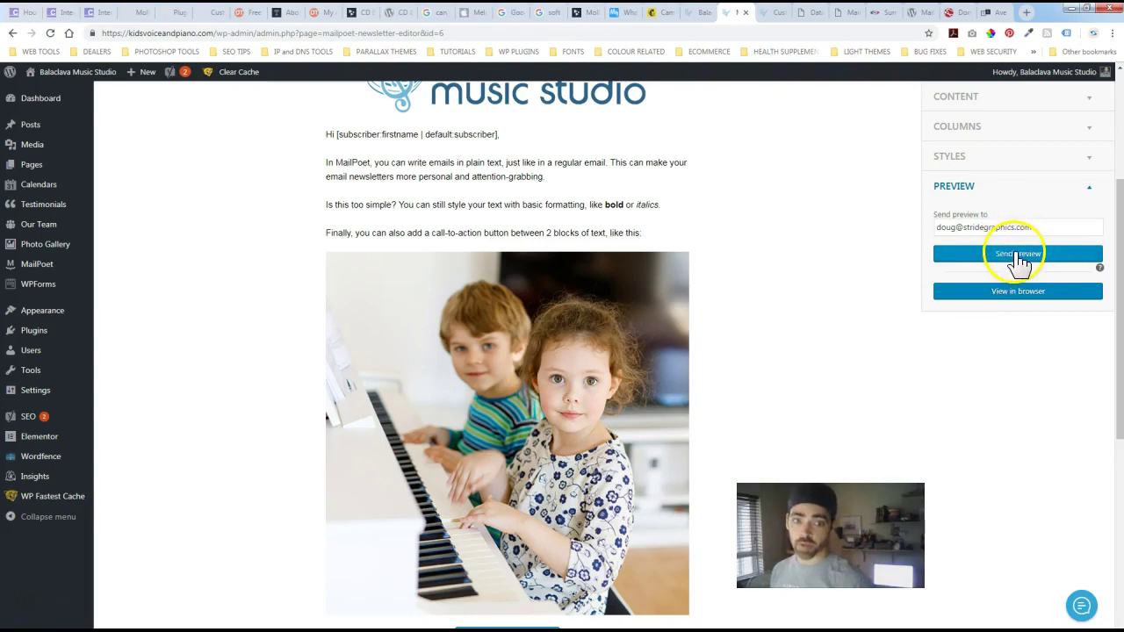
{"action": "left_click", "coordinate": [1006, 297]}
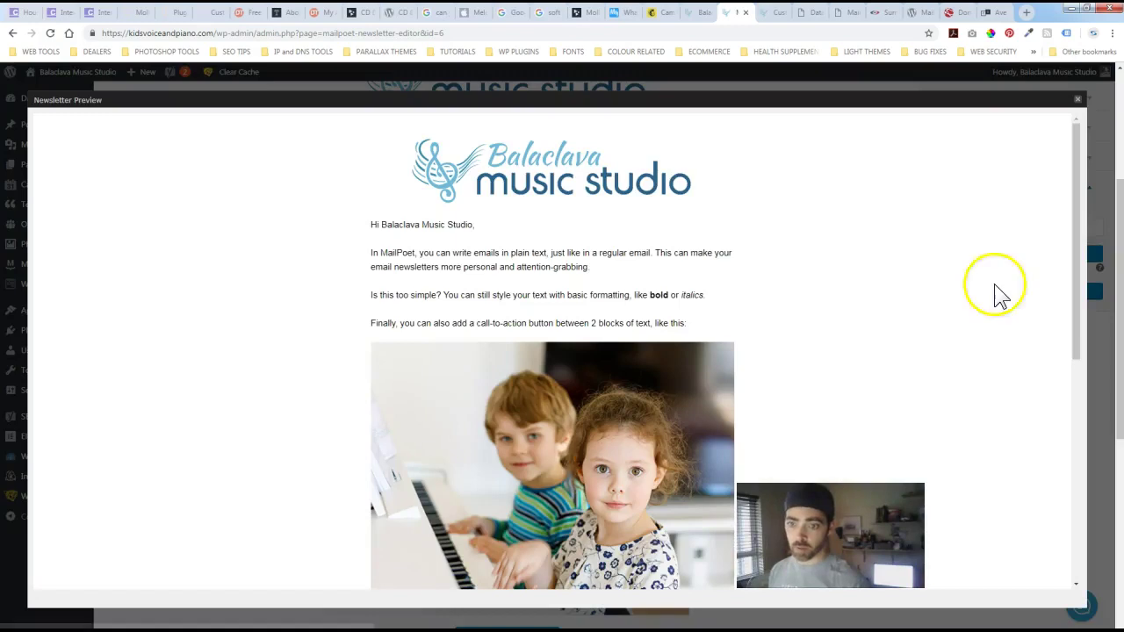
{"action": "scroll", "coordinate": [575, 406], "scroll_direction": "down", "scroll_amount": 3}
{"action": "scroll", "coordinate": [544, 439], "scroll_direction": "down", "scroll_amount": 3}
{"action": "scroll", "coordinate": [535, 474], "scroll_direction": "up", "scroll_amount": 6}
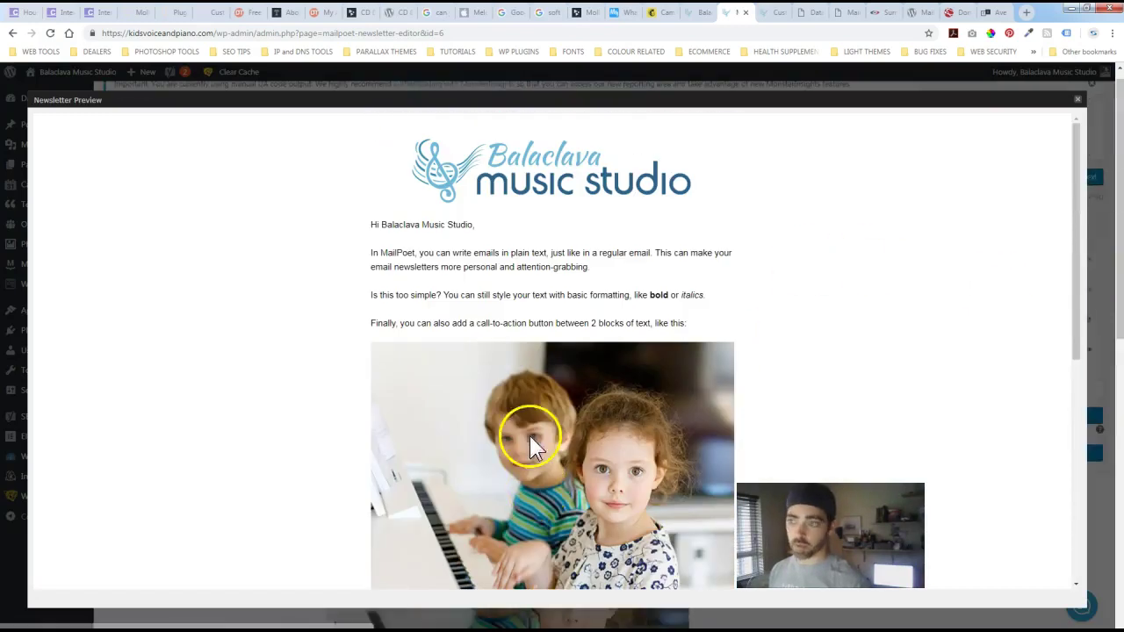
{"action": "left_click", "coordinate": [1081, 105]}
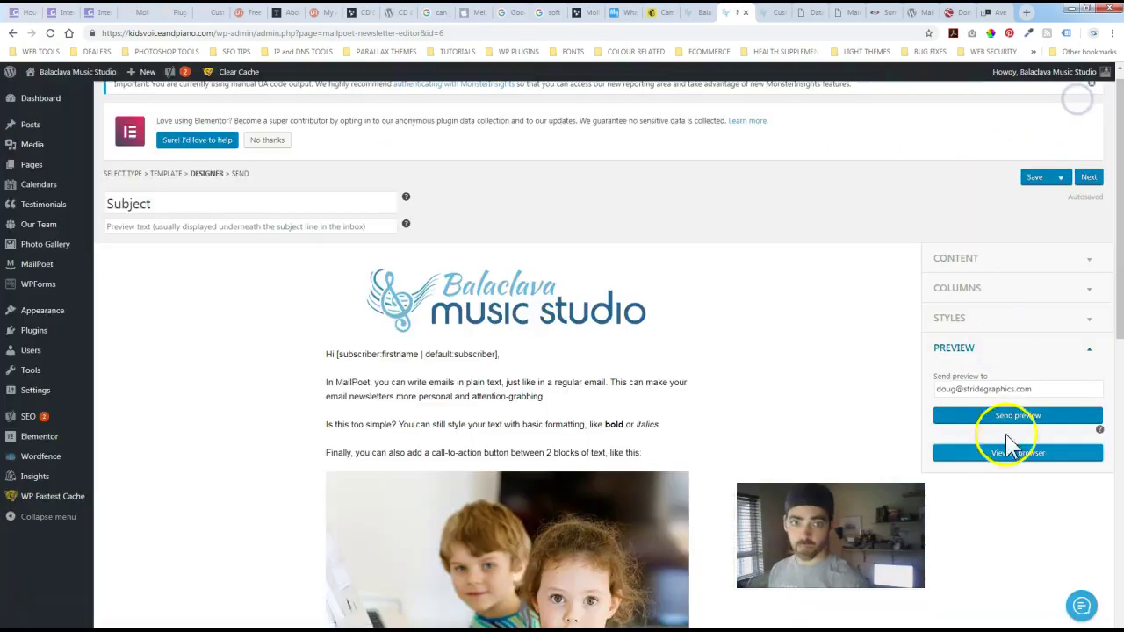
{"action": "scroll", "coordinate": [1010, 457], "scroll_direction": "down", "scroll_amount": 1}
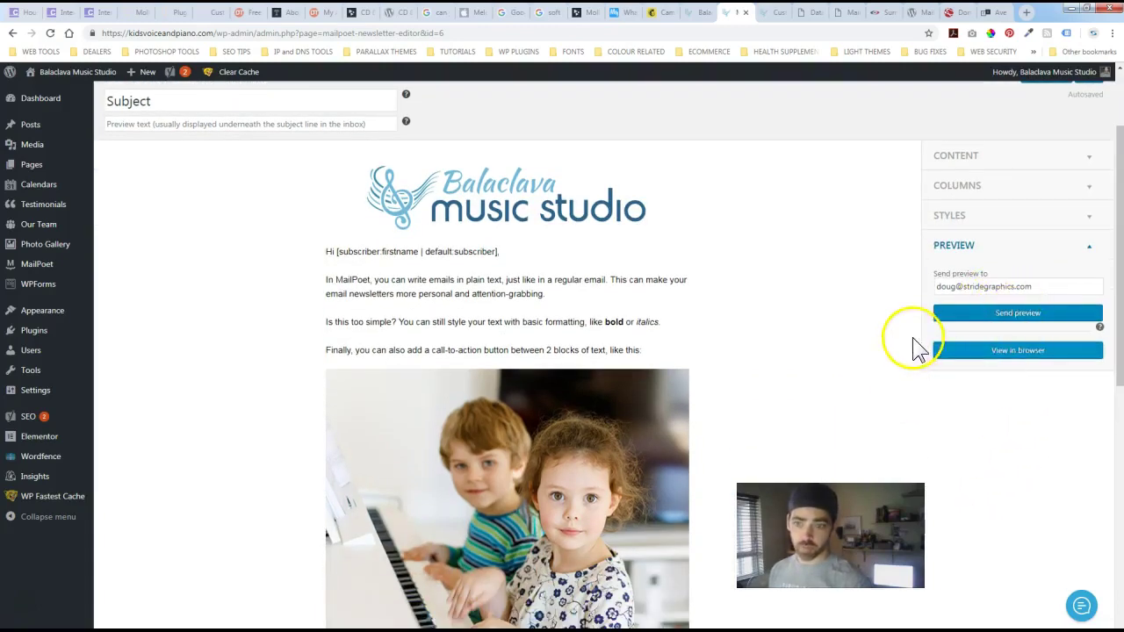
{"action": "scroll", "coordinate": [944, 307], "scroll_direction": "up", "scroll_amount": 1}
{"action": "left_click", "coordinate": [960, 279]}
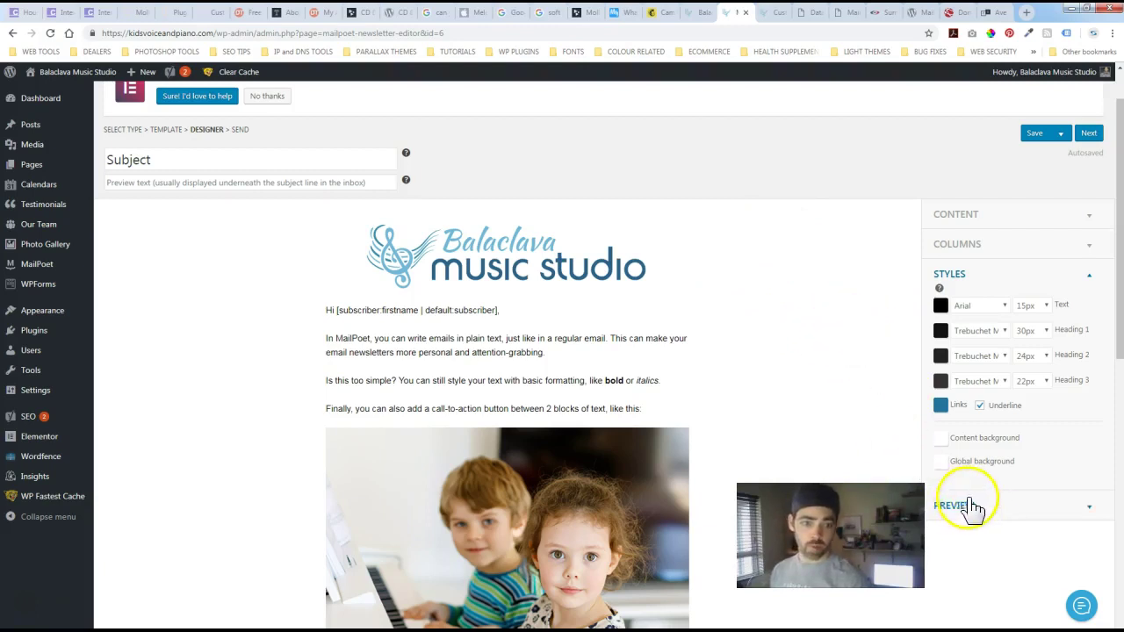
{"action": "left_click", "coordinate": [837, 419]}
{"action": "left_click", "coordinate": [1083, 504]}
{"action": "scroll", "coordinate": [1023, 492], "scroll_direction": "down", "scroll_amount": 6}
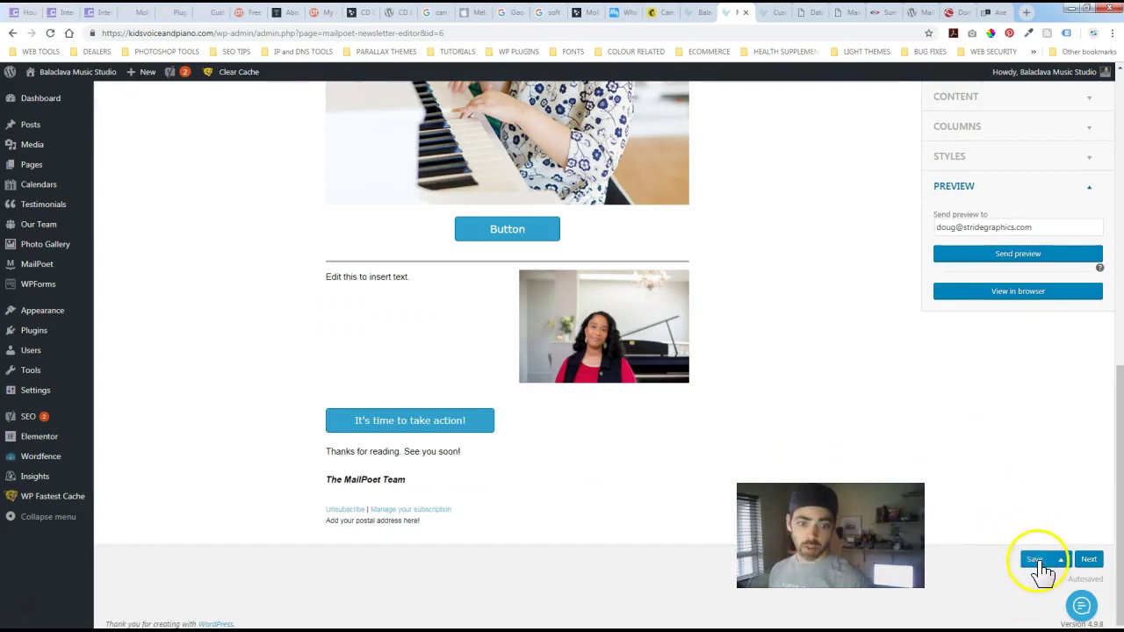
- Go to Last Details, check the subject line, and choose Balaclava Music Studio List (2) as recipients
{"action": "left_click", "coordinate": [1089, 560]}
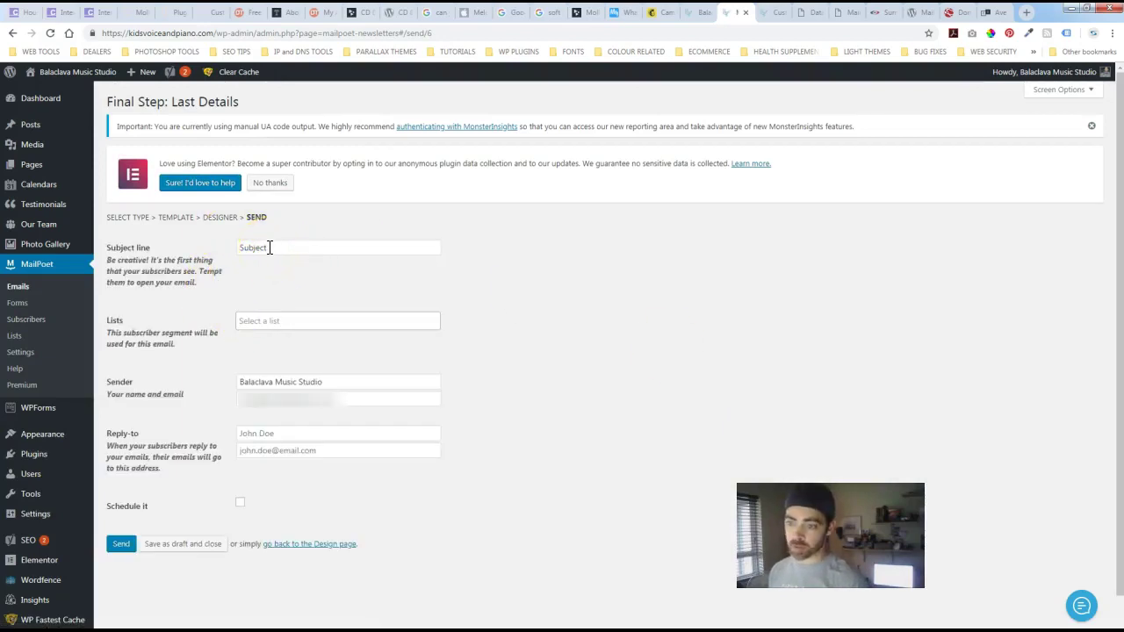
{"action": "left_click", "coordinate": [268, 248]}
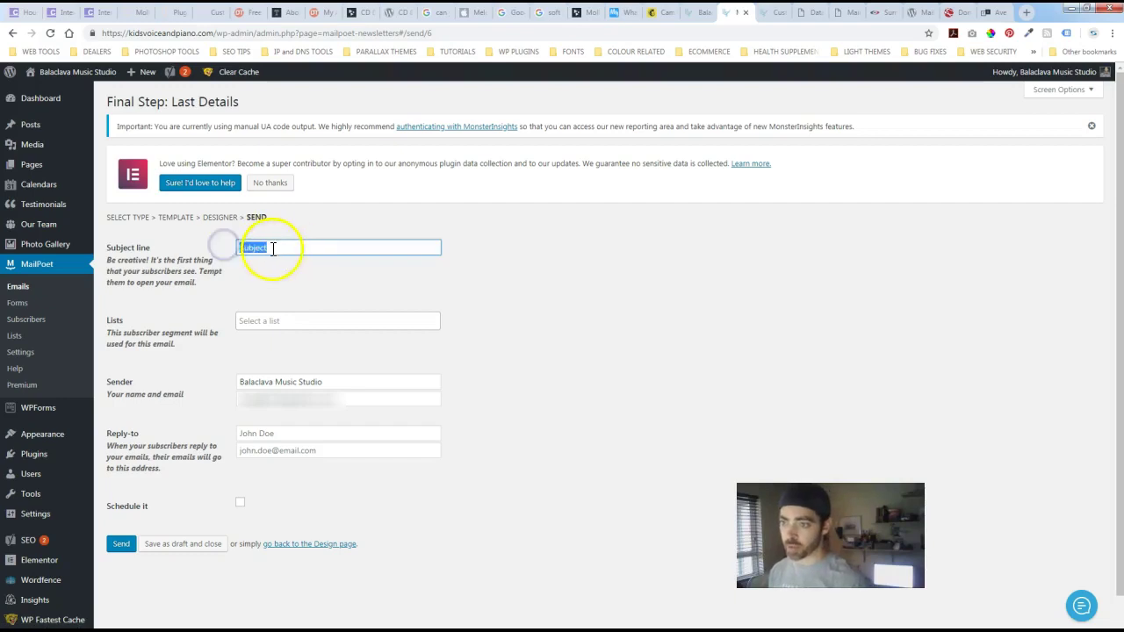
{"action": "left_click", "coordinate": [272, 248]}
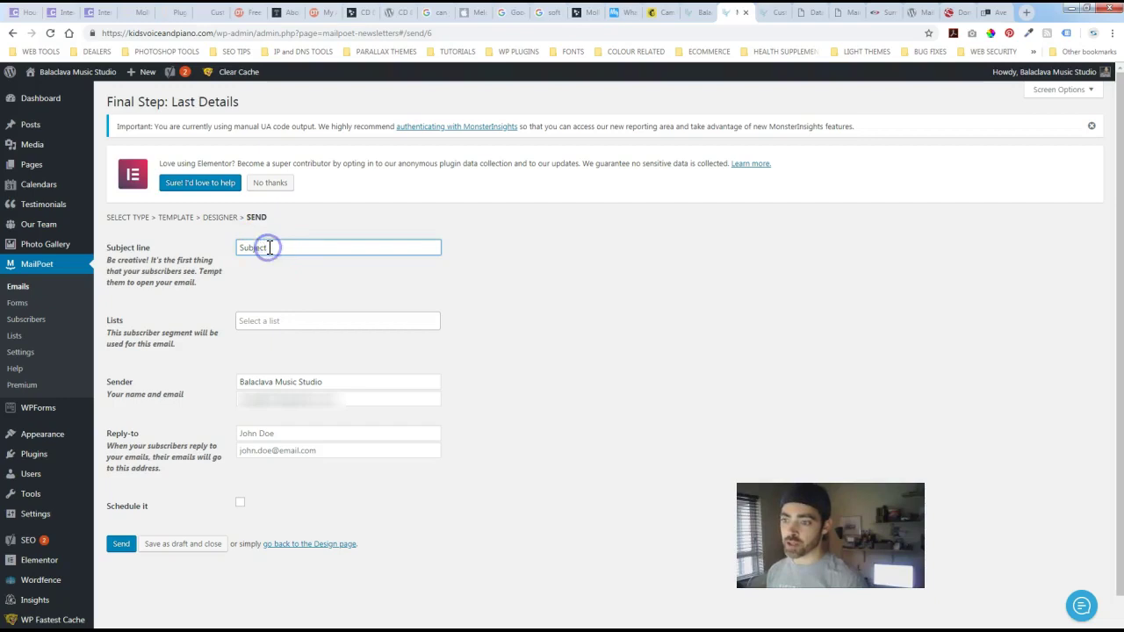
{"action": "left_click", "coordinate": [263, 322]}
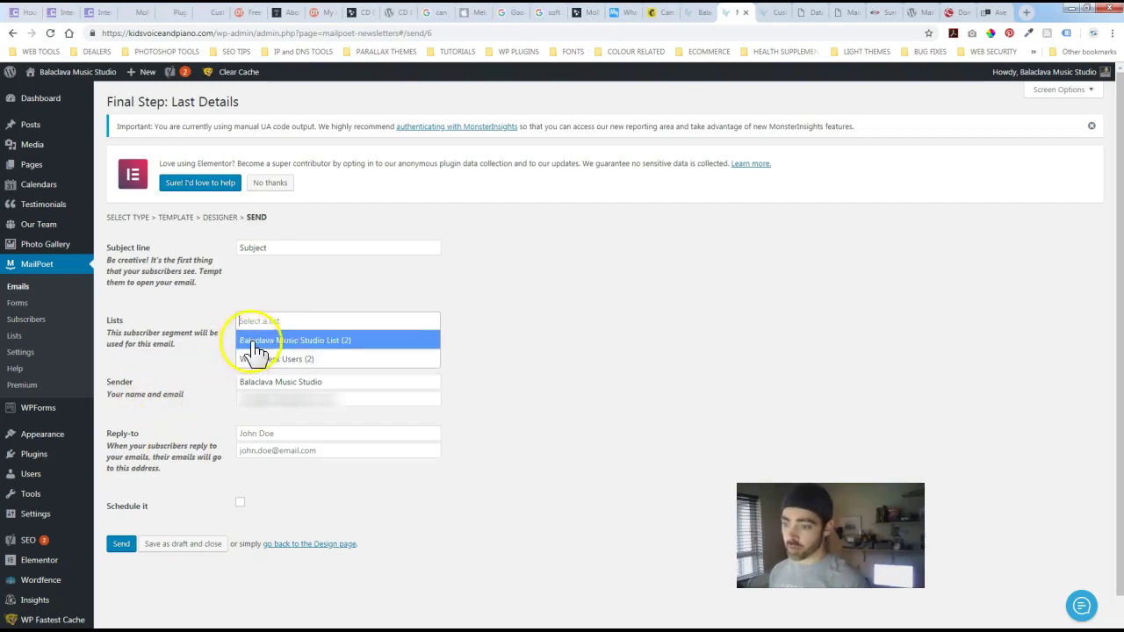
{"action": "left_click", "coordinate": [251, 342]}
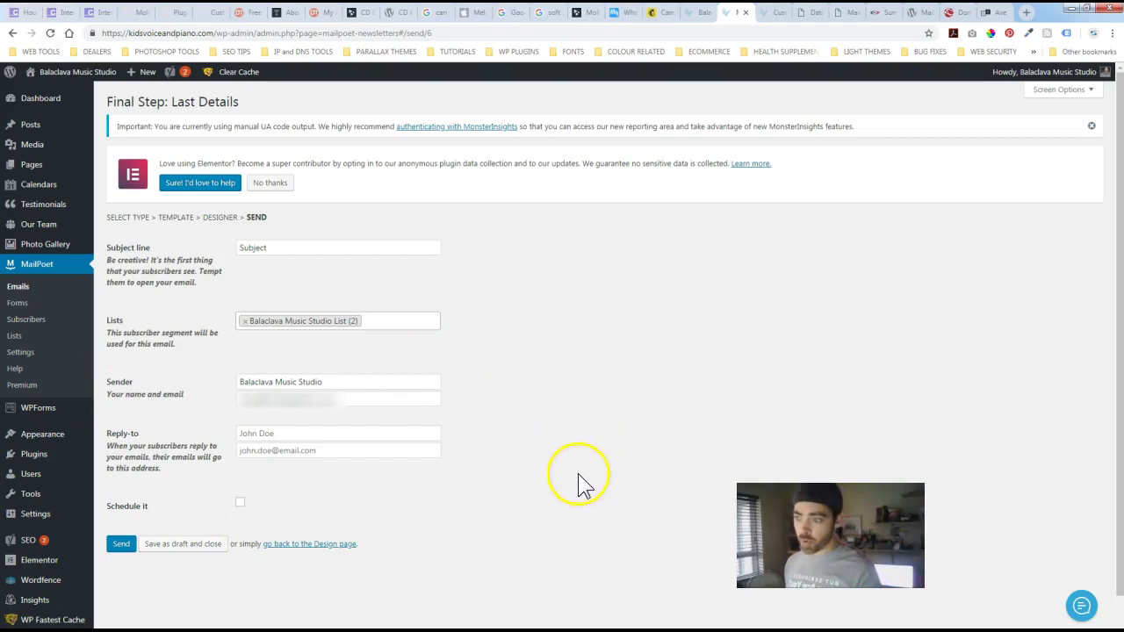
{"action": "left_click", "coordinate": [26, 355]}
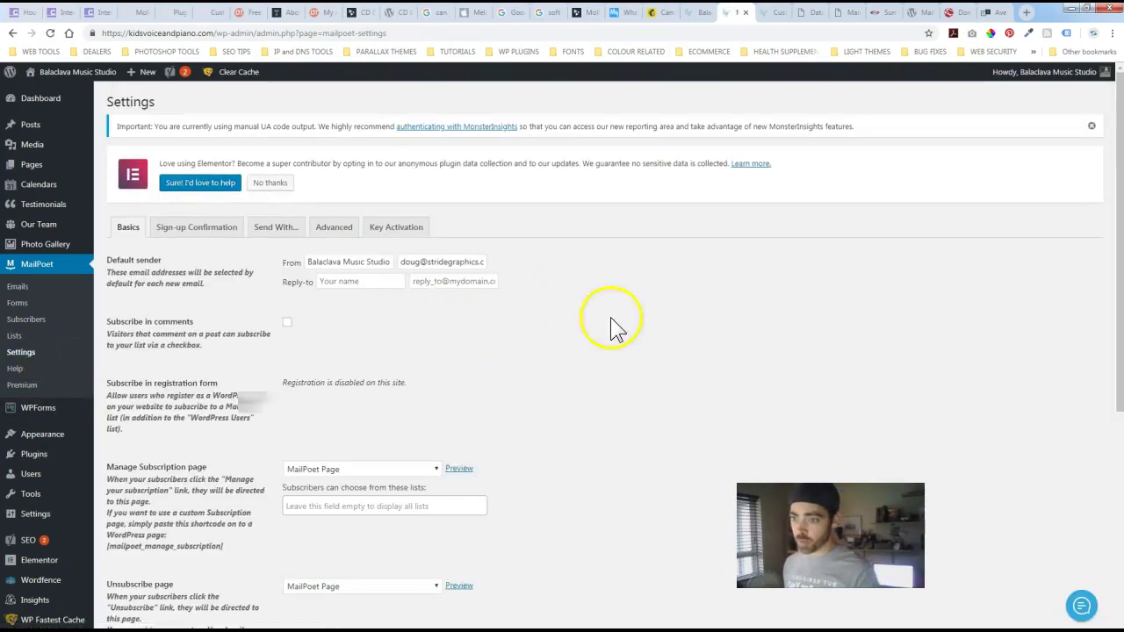
{"action": "scroll", "coordinate": [617, 358], "scroll_direction": "down", "scroll_amount": 4}
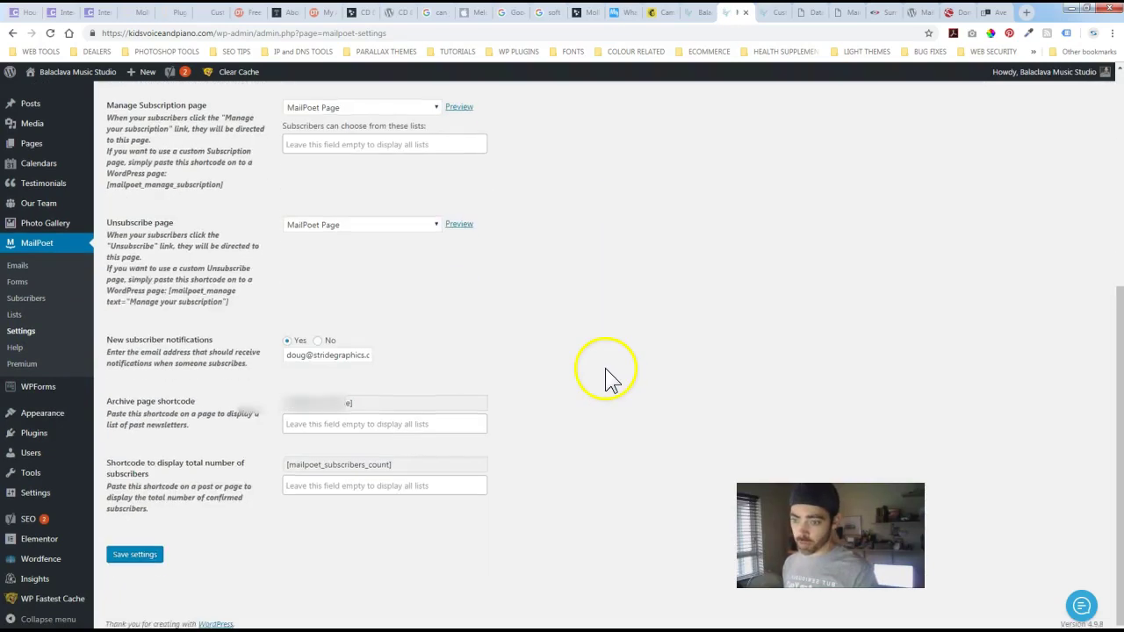
{"action": "scroll", "coordinate": [584, 386], "scroll_direction": "up", "scroll_amount": 2}
{"action": "scroll", "coordinate": [579, 401], "scroll_direction": "up", "scroll_amount": 3}
{"action": "left_click", "coordinate": [221, 236]}
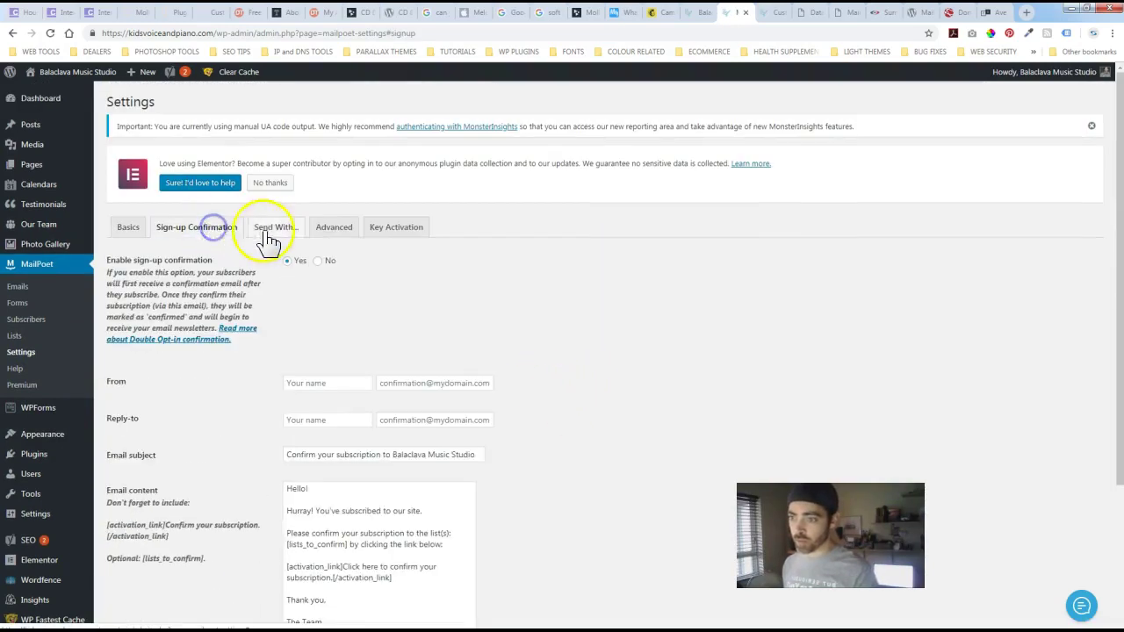
{"action": "left_click", "coordinate": [271, 230]}
{"action": "left_click", "coordinate": [334, 231]}
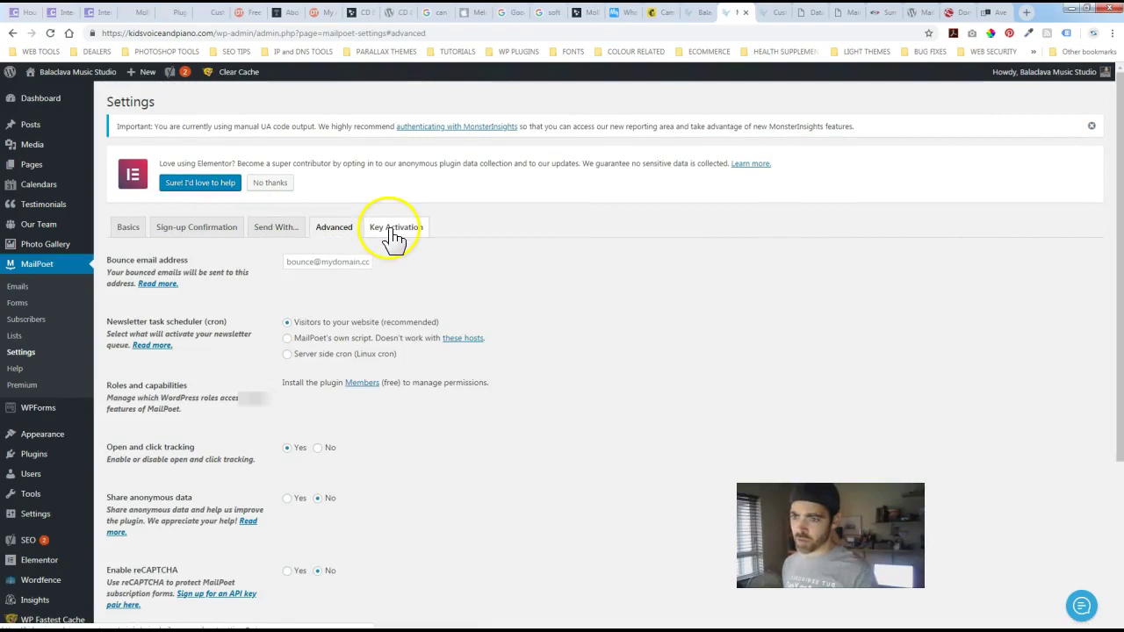
{"action": "left_click", "coordinate": [130, 230]}
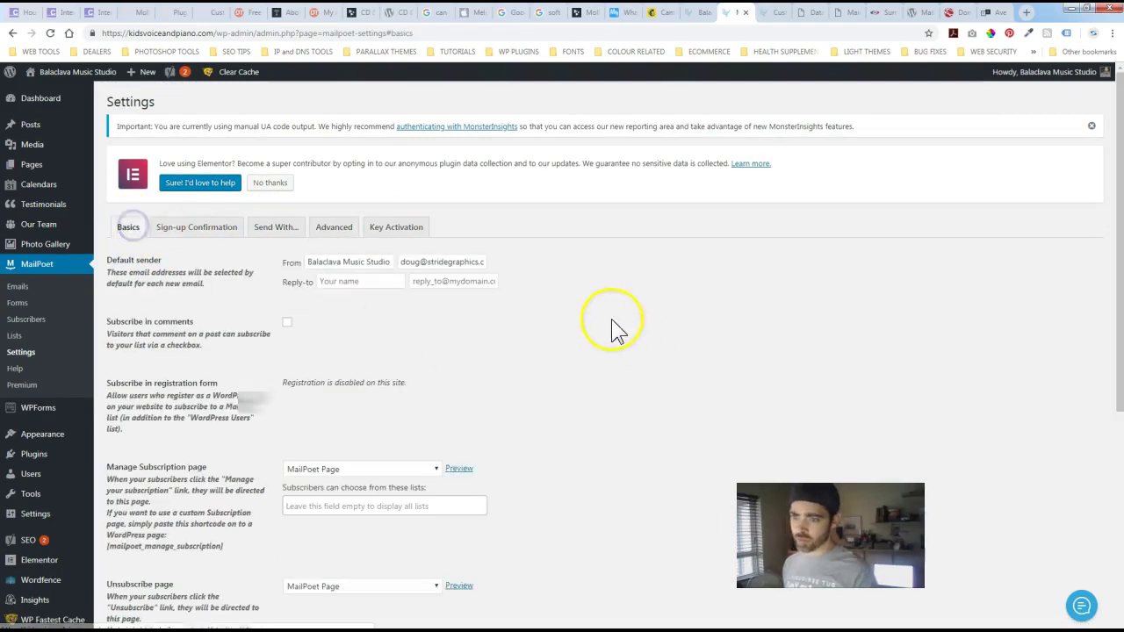
{"action": "scroll", "coordinate": [593, 384], "scroll_direction": "down", "scroll_amount": 2}
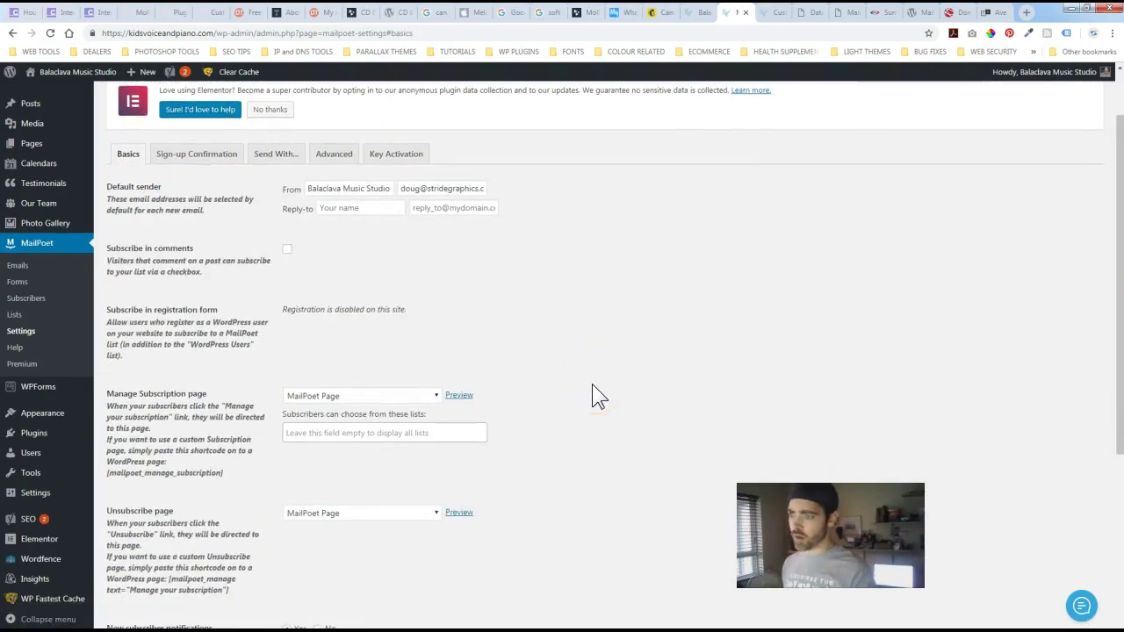
{"action": "scroll", "coordinate": [591, 391], "scroll_direction": "down", "scroll_amount": 2}
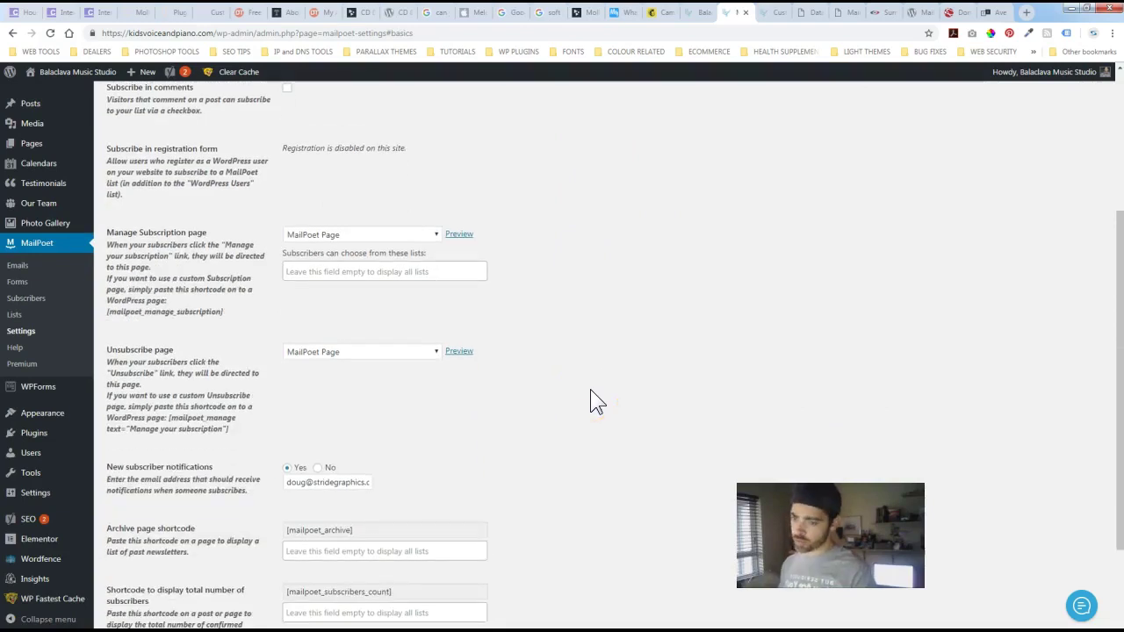
{"action": "scroll", "coordinate": [588, 391], "scroll_direction": "down", "scroll_amount": 1}
{"action": "scroll", "coordinate": [586, 429], "scroll_direction": "up", "scroll_amount": 5}
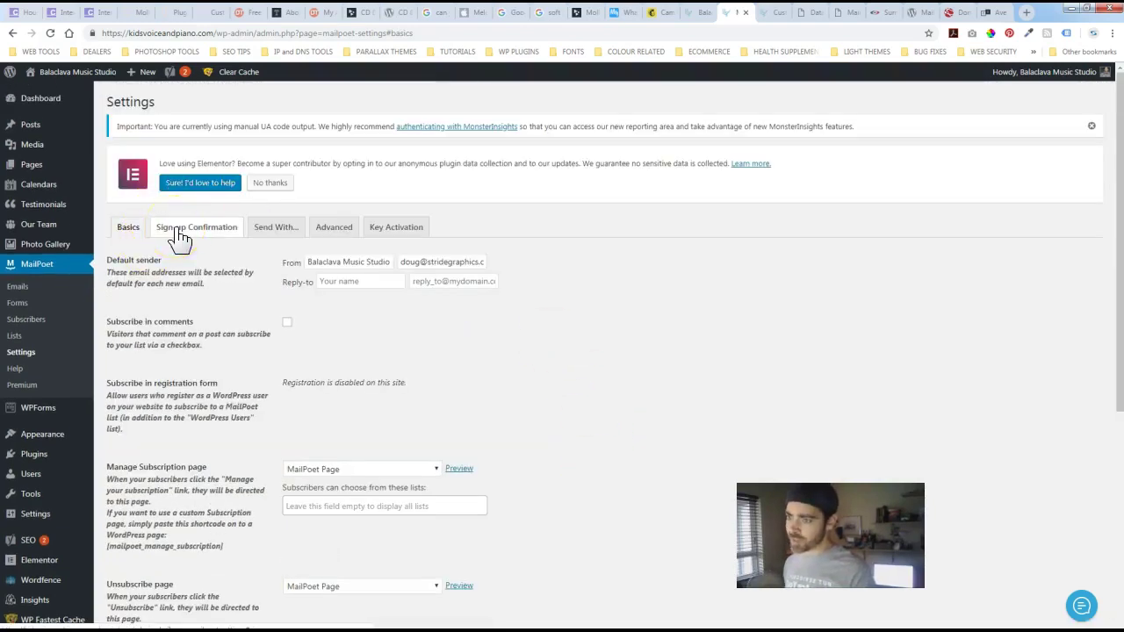
- In MailPoet Forms, check the live footer form, then add a new form and expand its Fields
{"action": "left_click", "coordinate": [19, 304]}
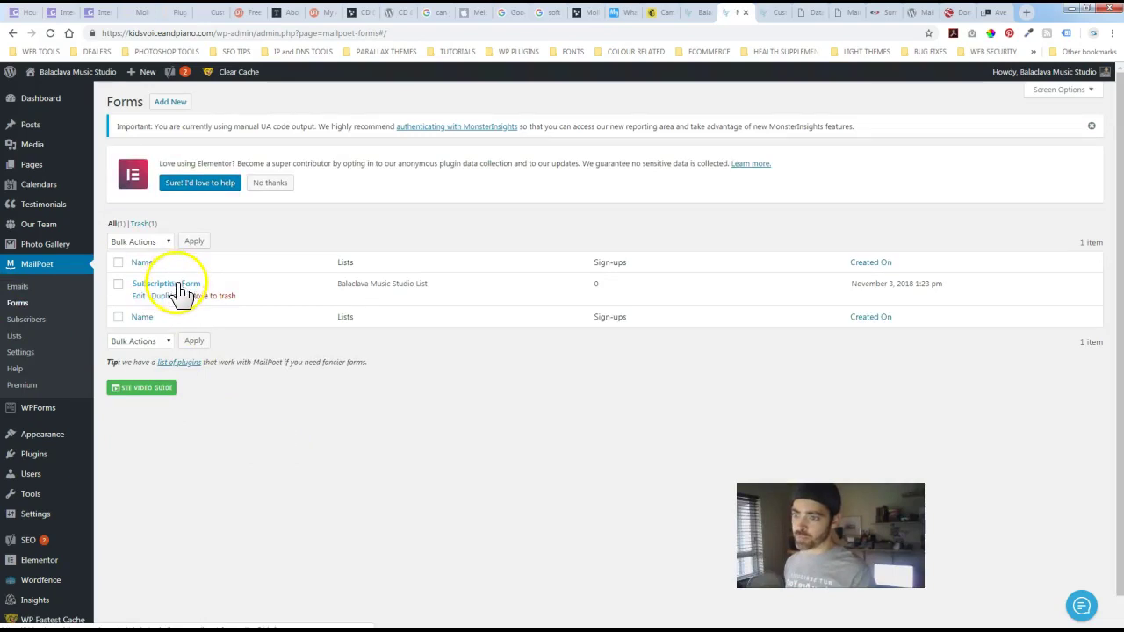
{"action": "left_click", "coordinate": [698, 12]}
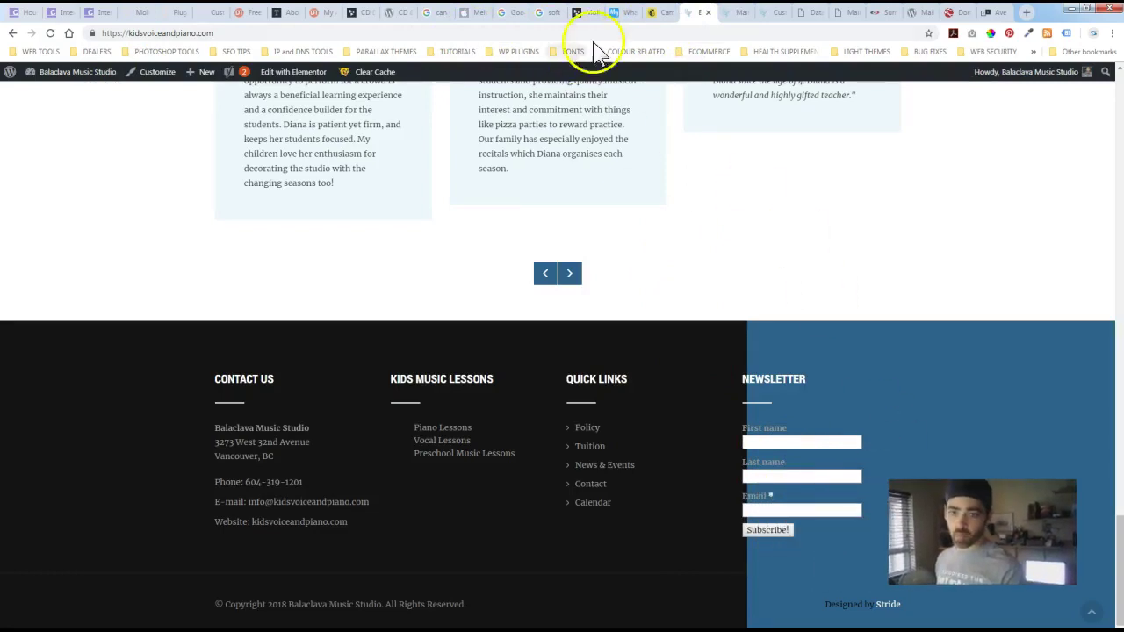
{"action": "left_click", "coordinate": [731, 12]}
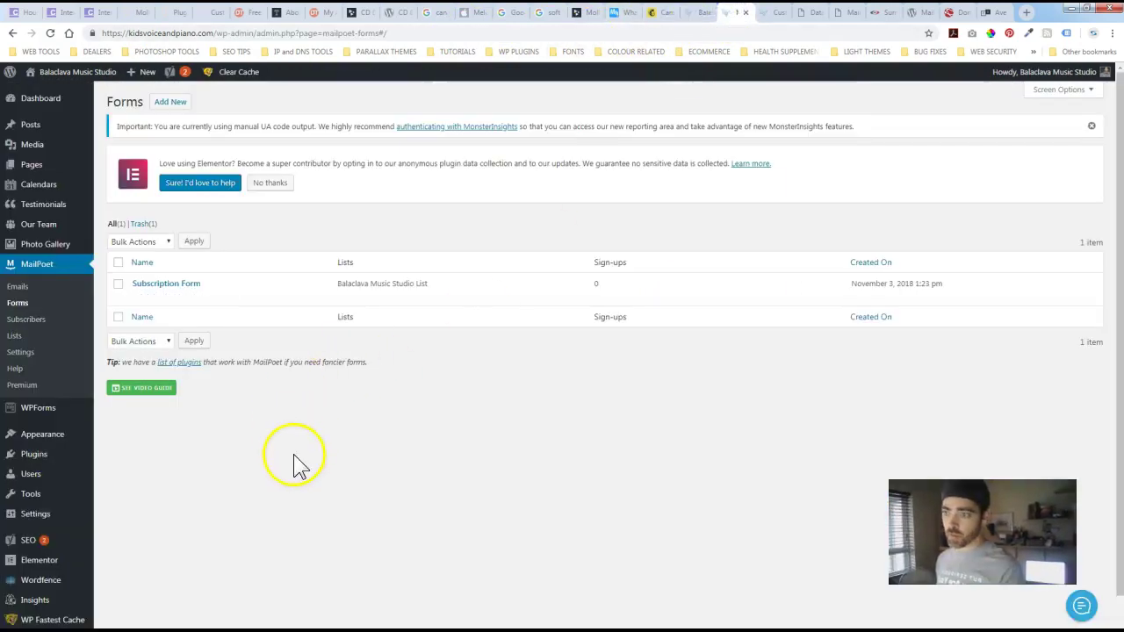
{"action": "left_click", "coordinate": [175, 105]}
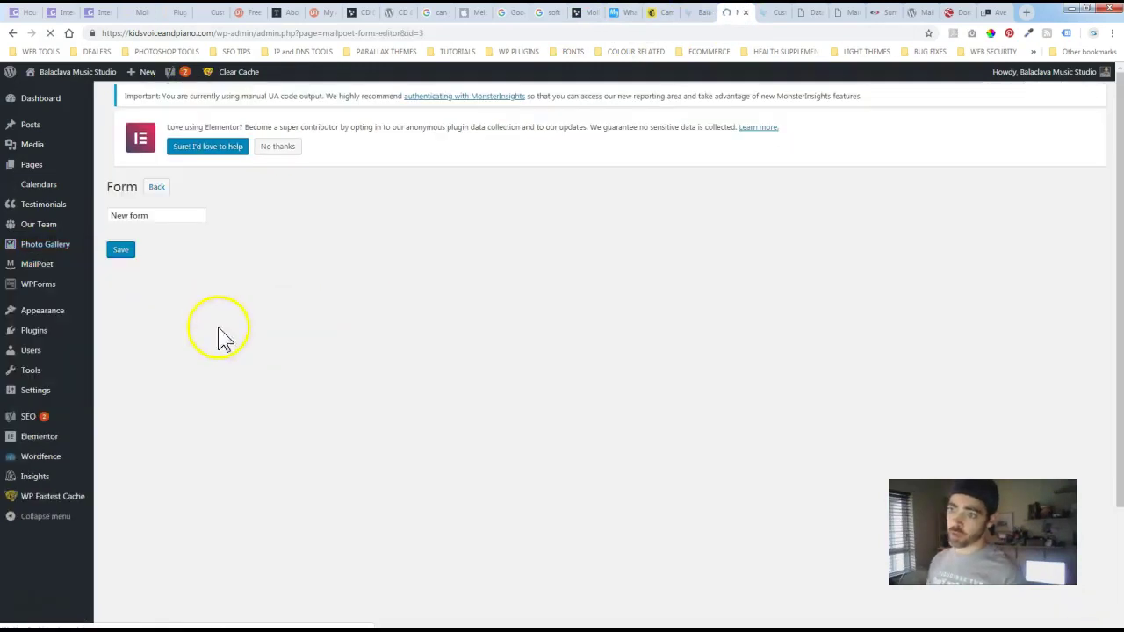
{"action": "left_click", "coordinate": [180, 226]}
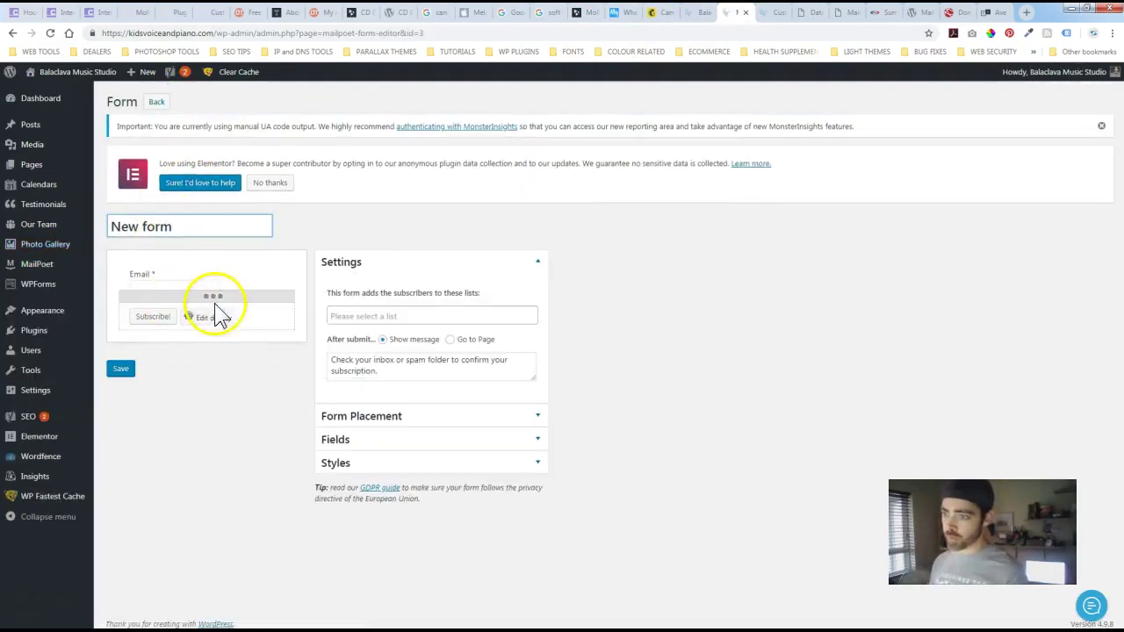
{"action": "left_click", "coordinate": [361, 442]}
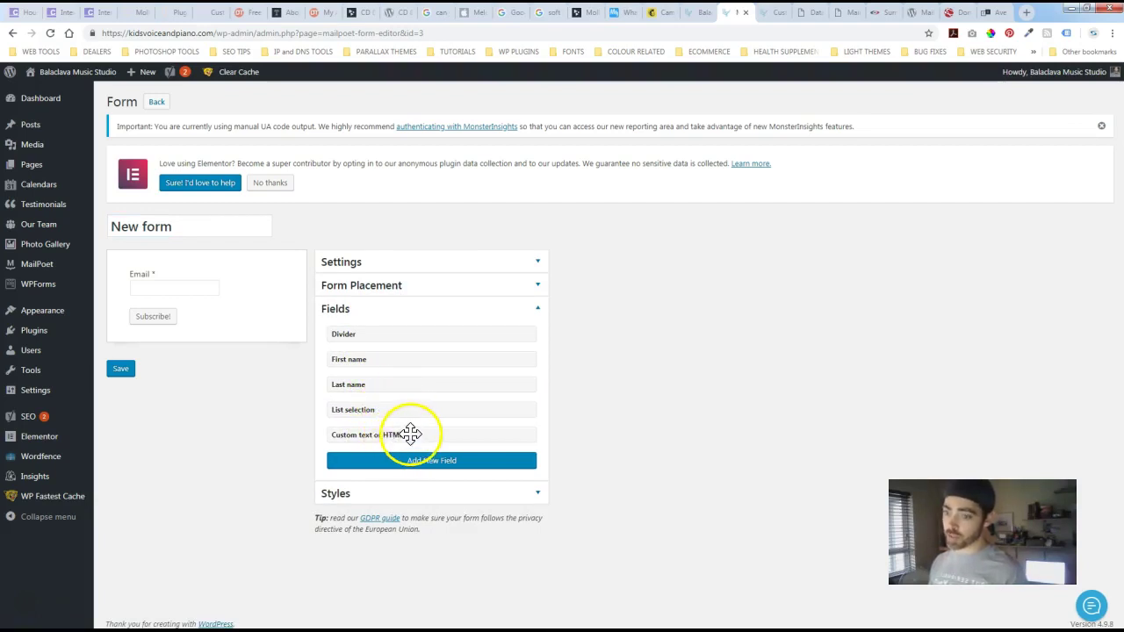
- Set the form to subscribe people to the Balaclava Music Studio List
{"action": "left_click", "coordinate": [389, 263]}
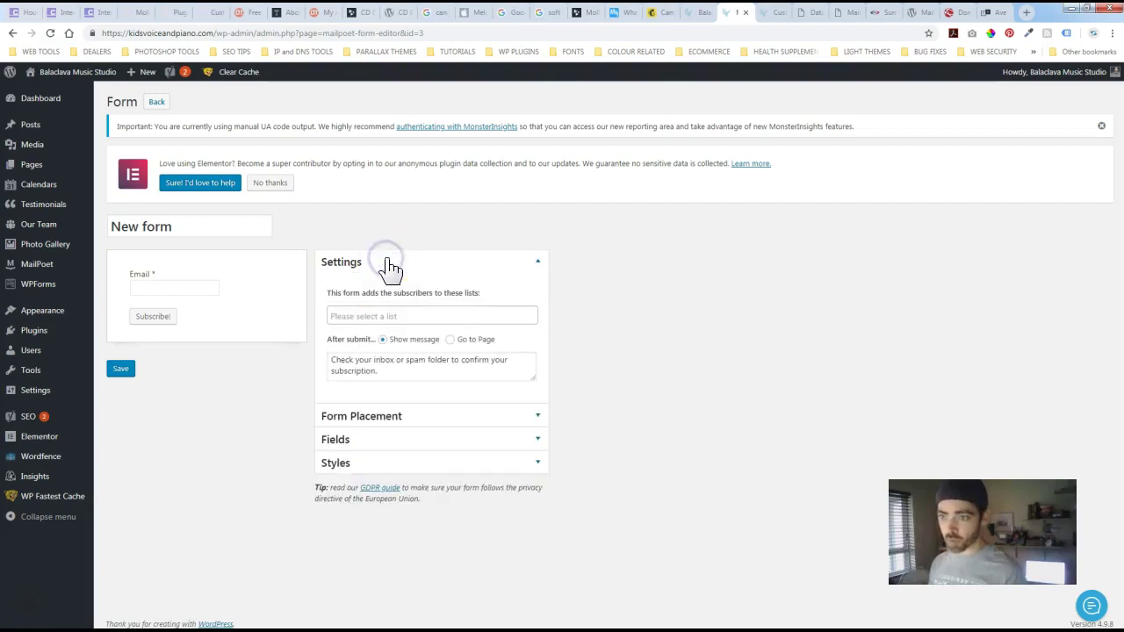
{"action": "left_click", "coordinate": [404, 314]}
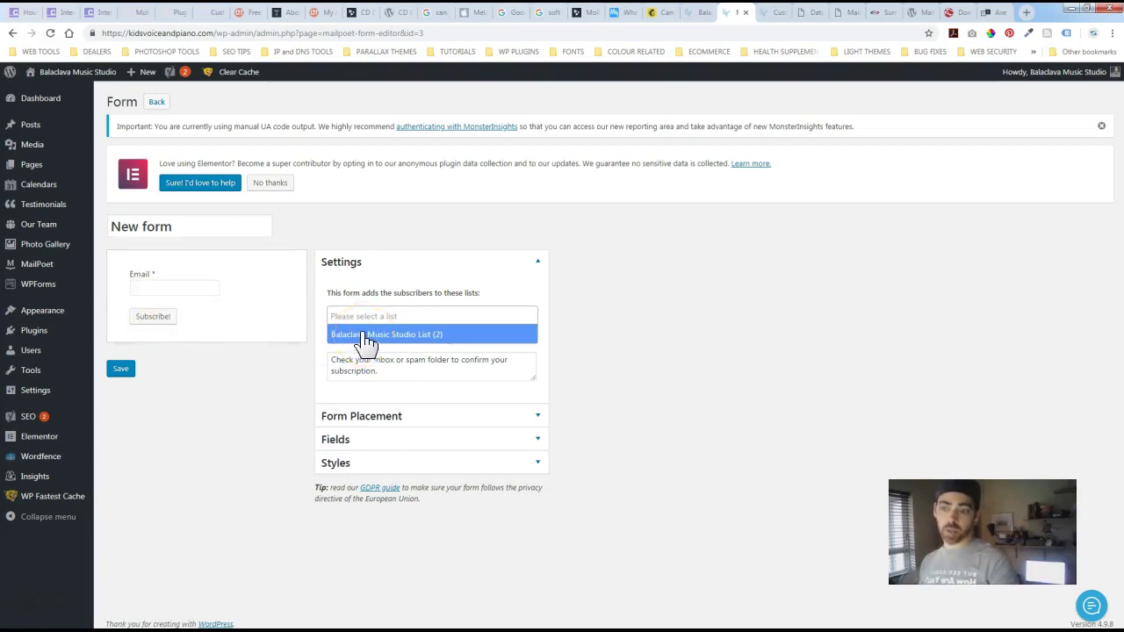
{"action": "left_click", "coordinate": [362, 335]}
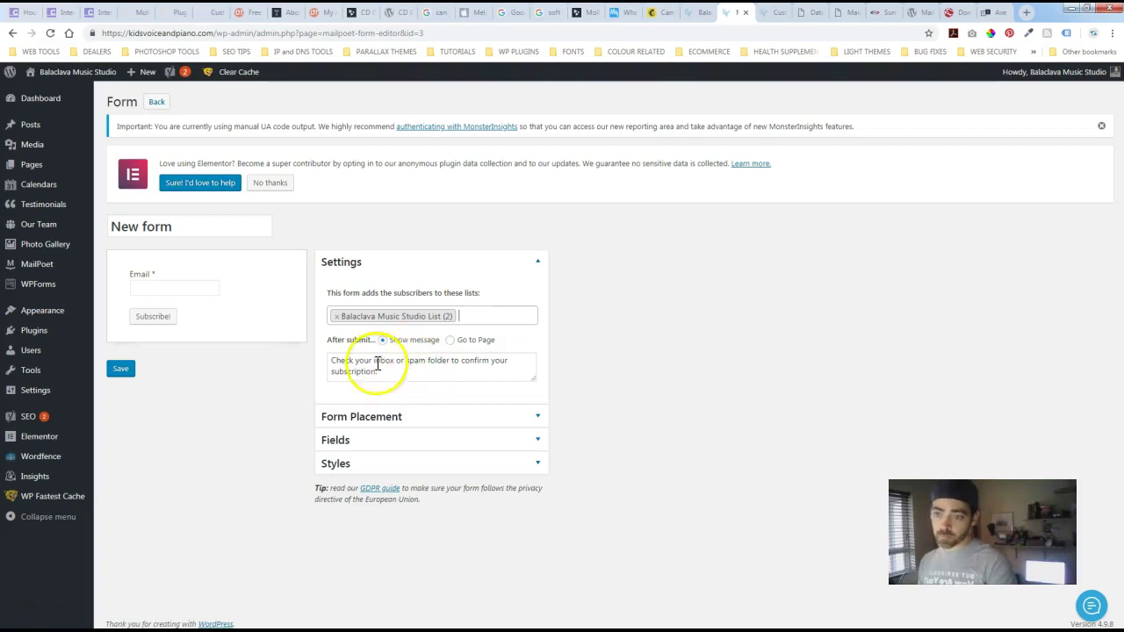
- Try the Go to Page option, then settle on showing the check-your-inbox message after submitting
{"action": "left_click", "coordinate": [312, 377]}
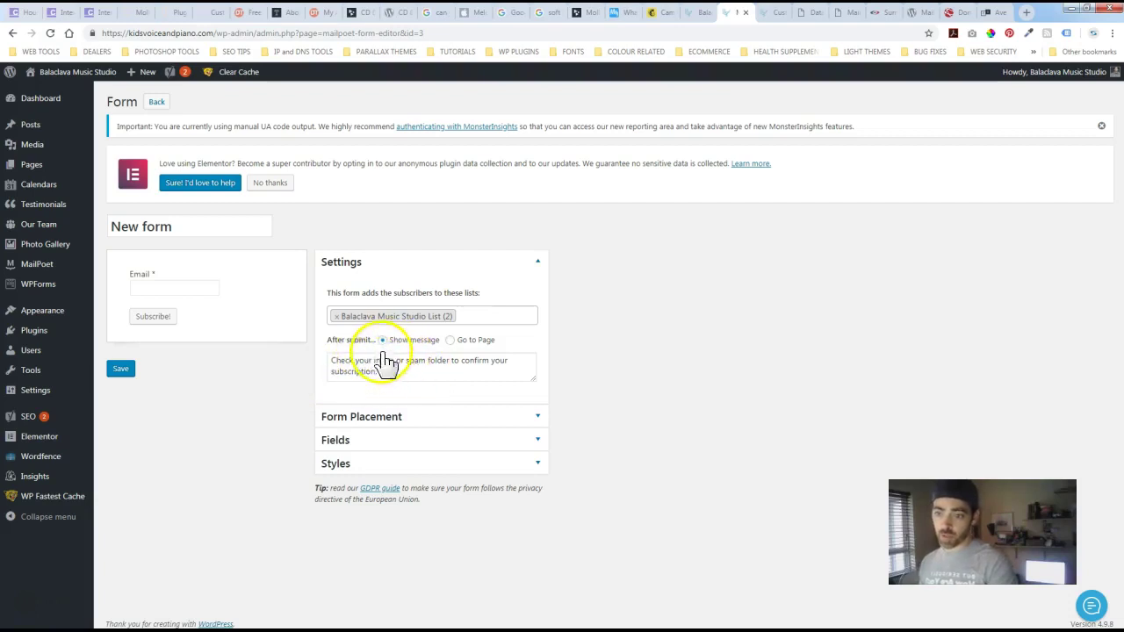
{"action": "left_click", "coordinate": [451, 341]}
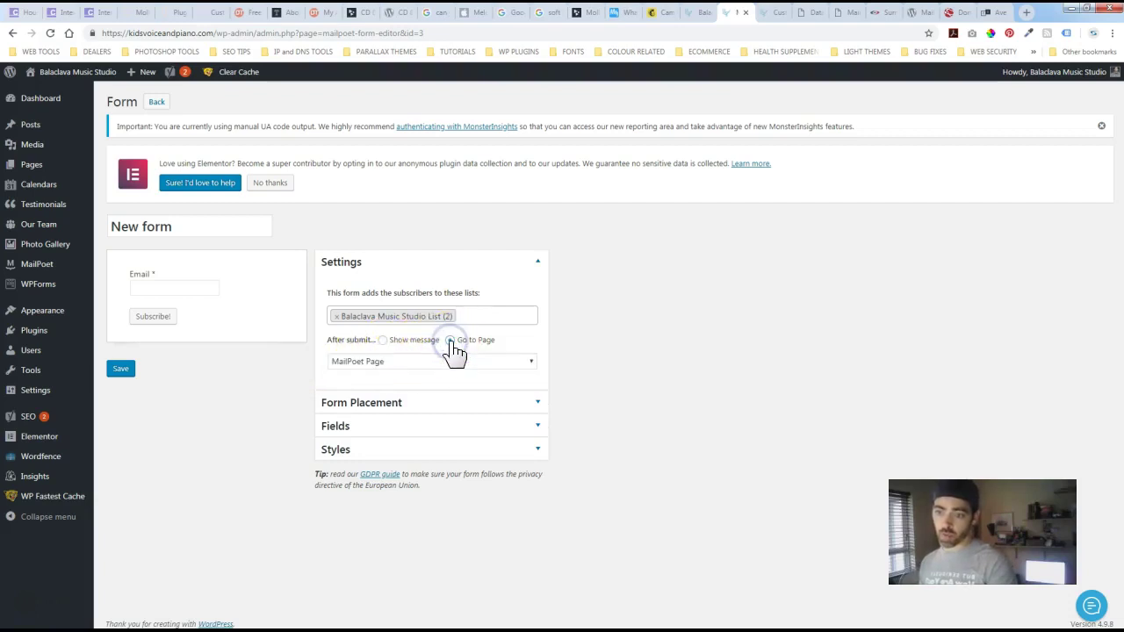
{"action": "left_click", "coordinate": [452, 366]}
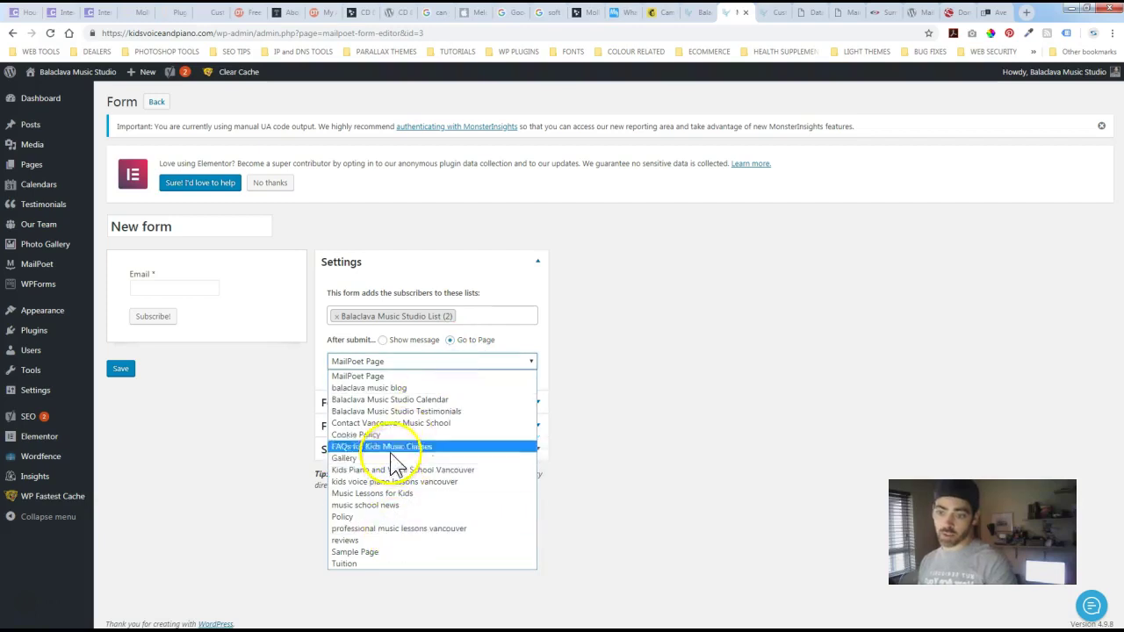
{"action": "left_click", "coordinate": [264, 439]}
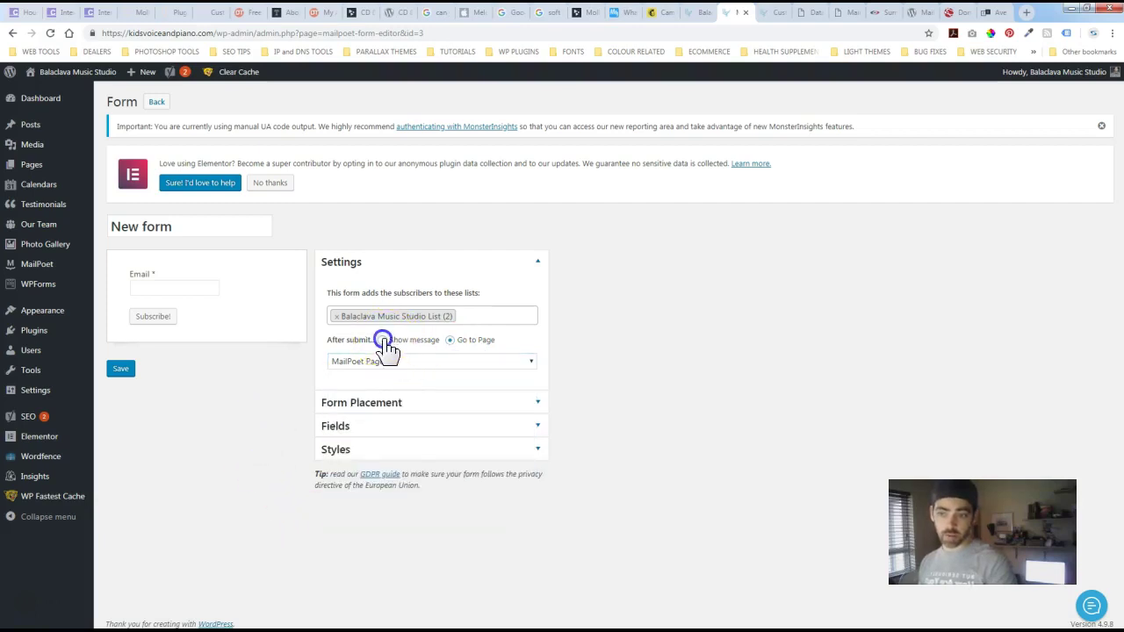
{"action": "left_click", "coordinate": [383, 341]}
{"action": "left_click", "coordinate": [252, 402]}
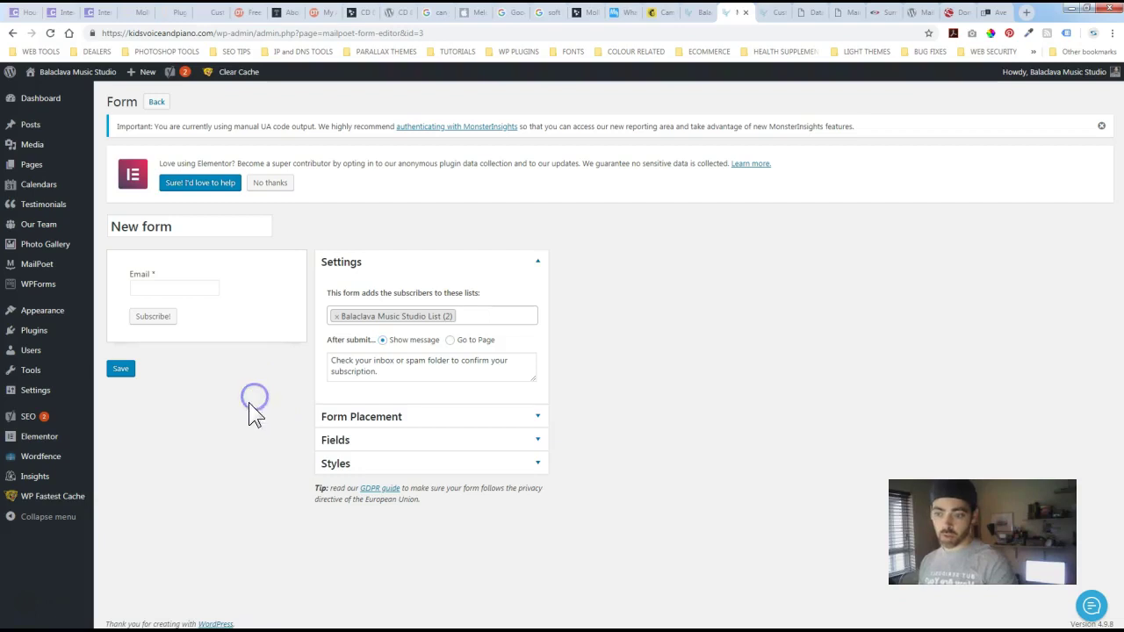
- Reveal and select the shortcode [mailpoet_form id="3"] under Form Placement, then expand Styles
{"action": "left_click", "coordinate": [389, 418]}
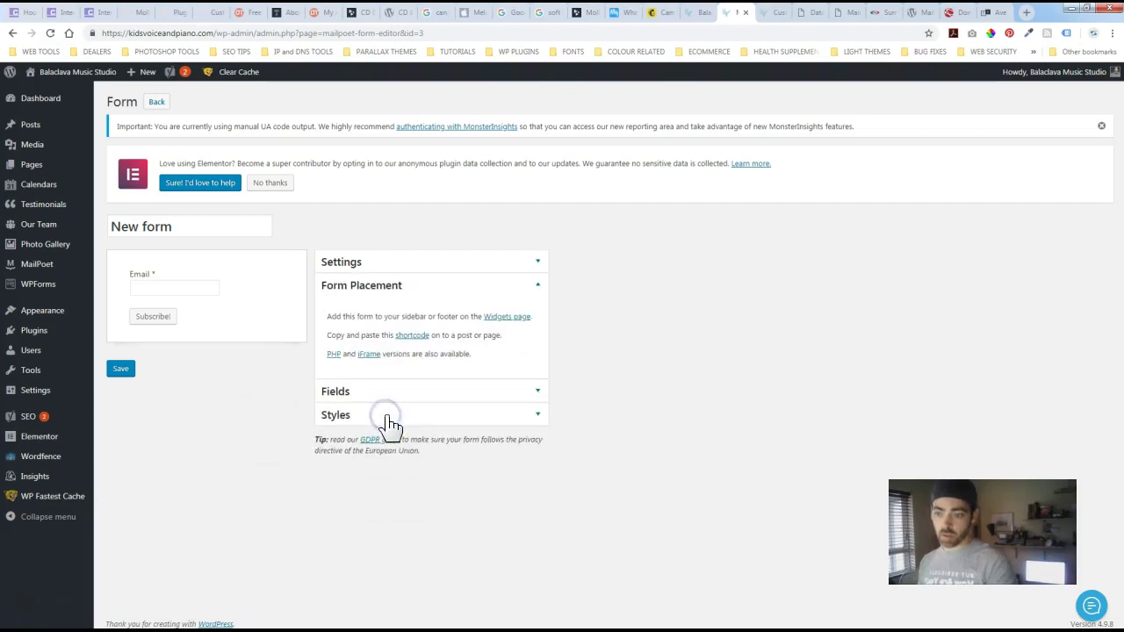
{"action": "left_click", "coordinate": [413, 335]}
{"action": "left_click", "coordinate": [444, 376]}
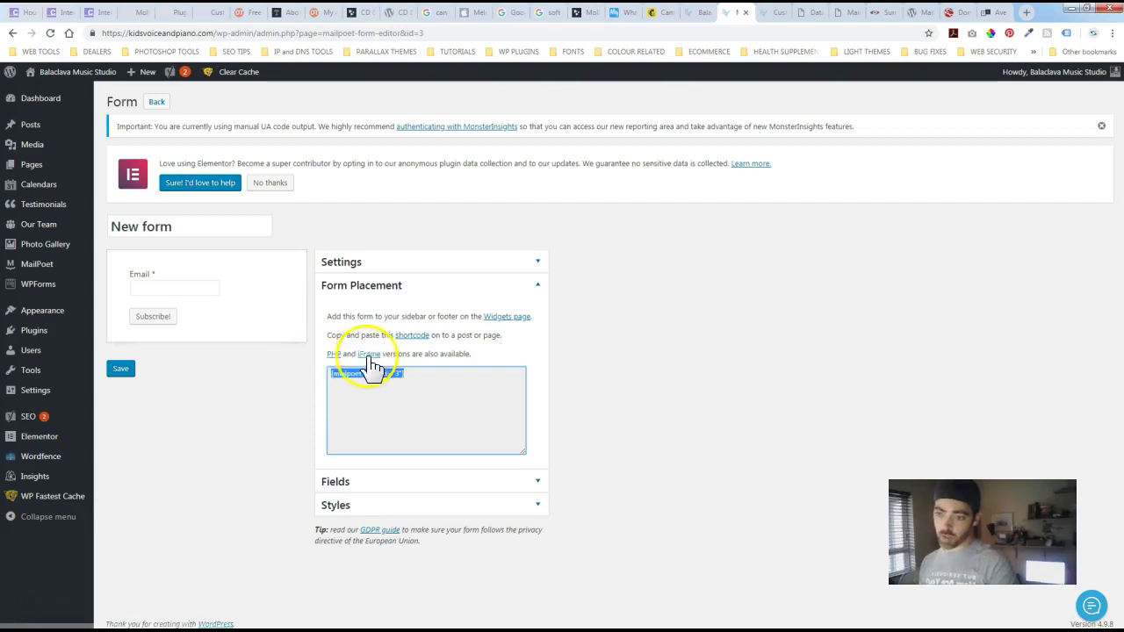
{"action": "left_click", "coordinate": [536, 287]}
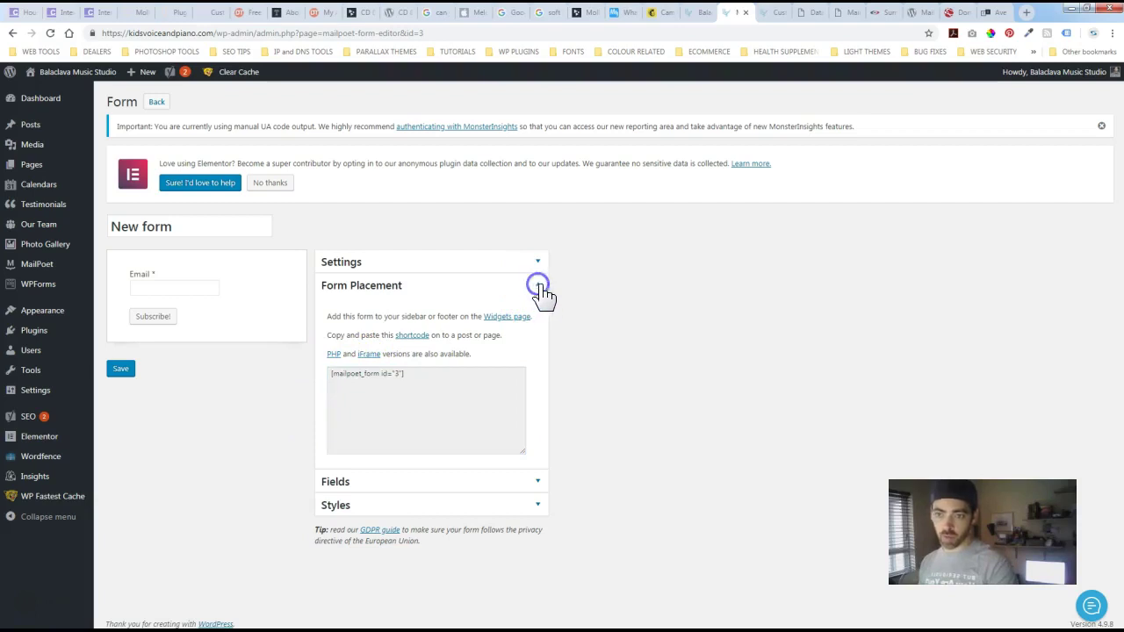
{"action": "left_click", "coordinate": [536, 507]}
{"action": "mouse_move", "coordinate": [534, 380]}
{"action": "left_mouse_down"}
{"action": "mouse_move", "coordinate": [524, 494]}
{"action": "mouse_move", "coordinate": [528, 359]}
{"action": "left_mouse_up"}
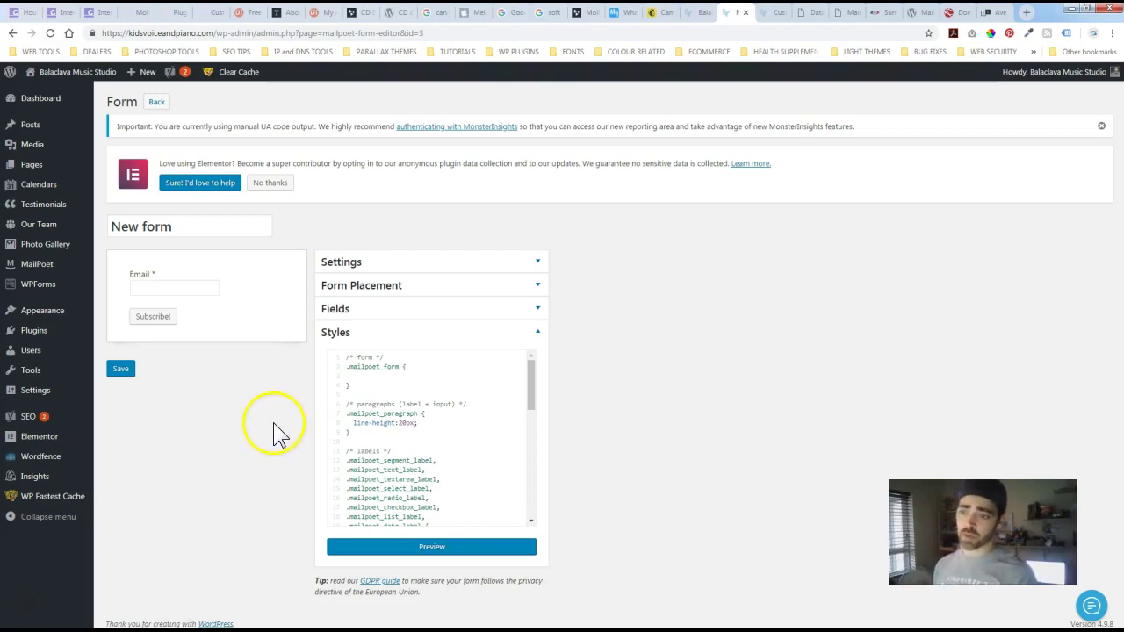
{"action": "left_click", "coordinate": [272, 422]}
{"action": "left_click", "coordinate": [250, 432]}
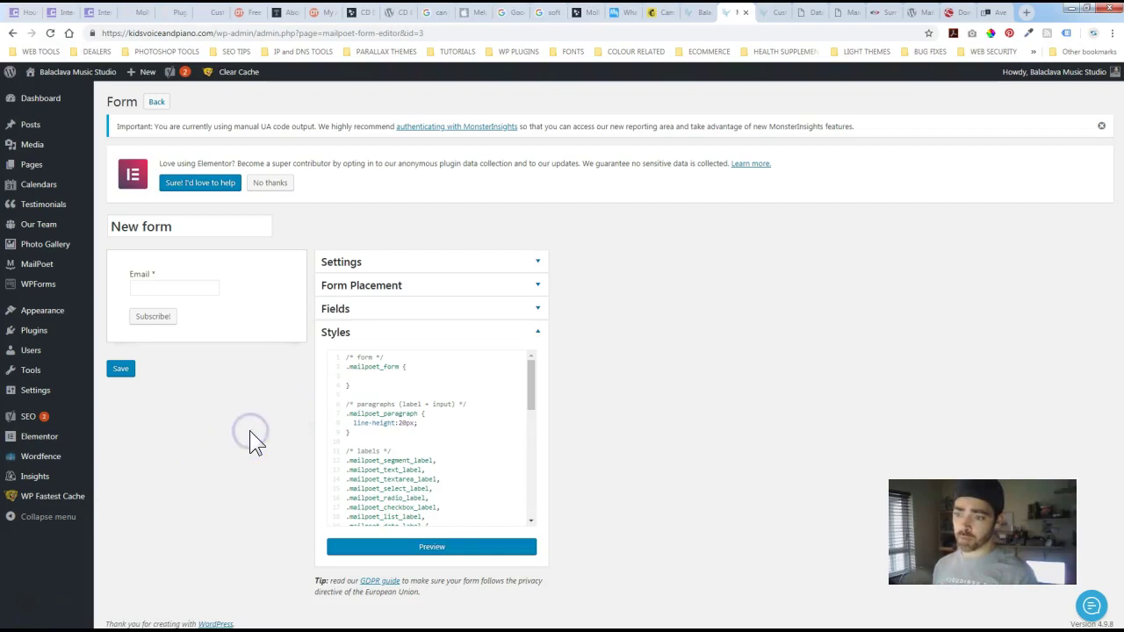